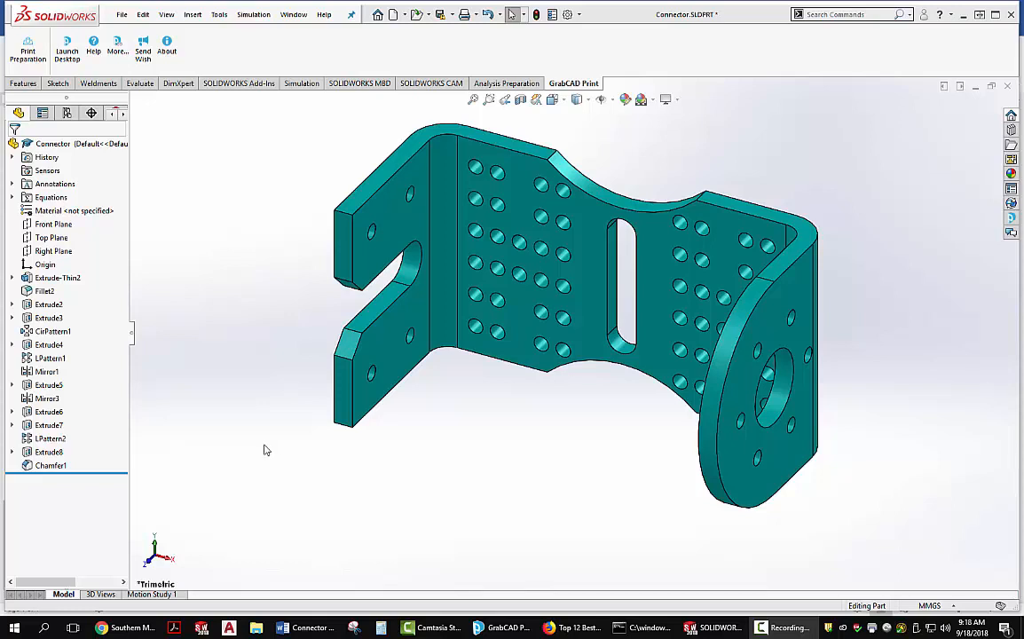
# - Switch to the Connector Assignment document in Word to examine the dimensioned connector drawing, and return to the SOLIDWORKS part
pyautogui.hotkey('alt', 'Tab')
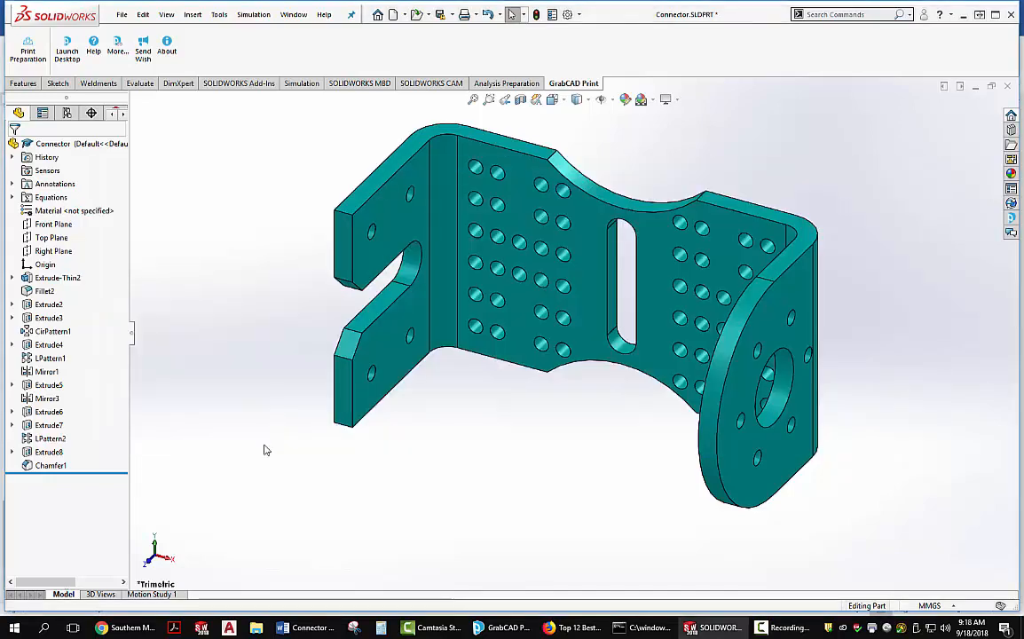
pyautogui.hotkey('alt', 'Tab')
pyautogui.press('Tab')
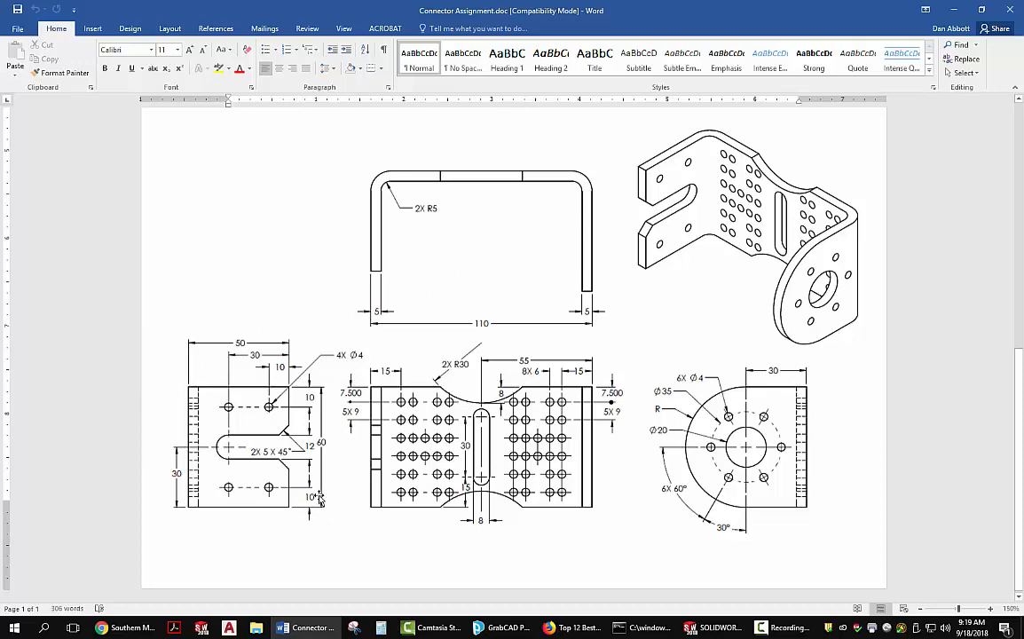
pyautogui.hotkey('alt', 'Tab')
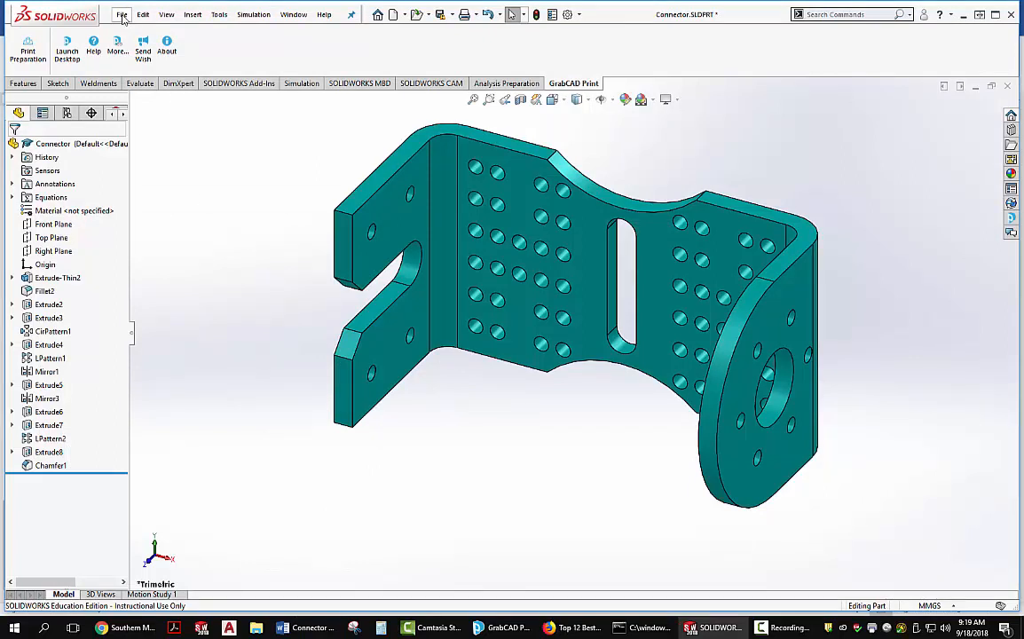
# - Make a new drawing from the Connector part, declining to open the existing drawing with the same name
pyautogui.click(122, 15)
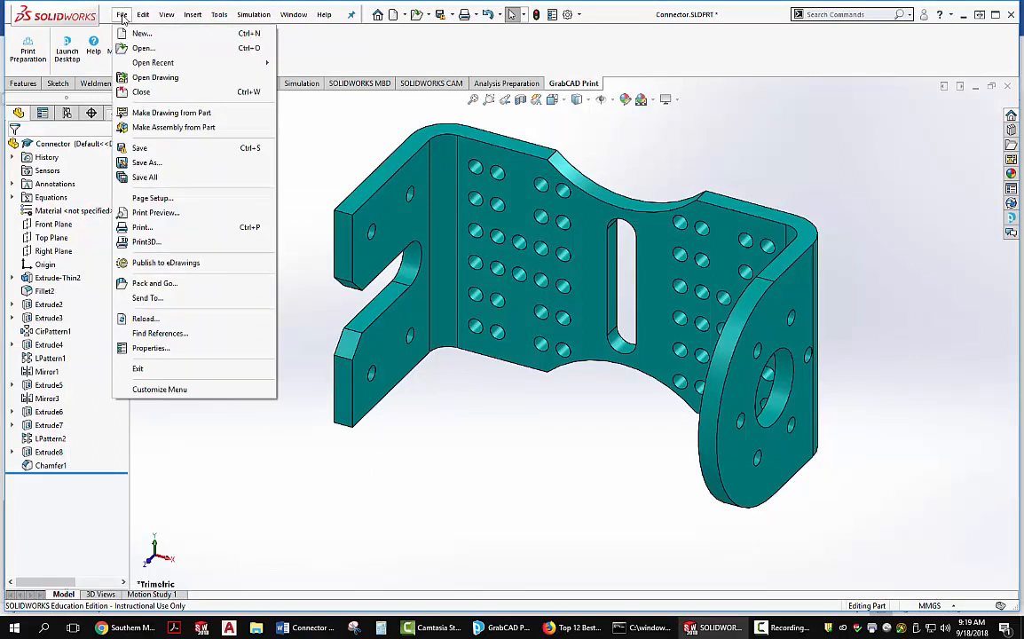
pyautogui.click(164, 114)
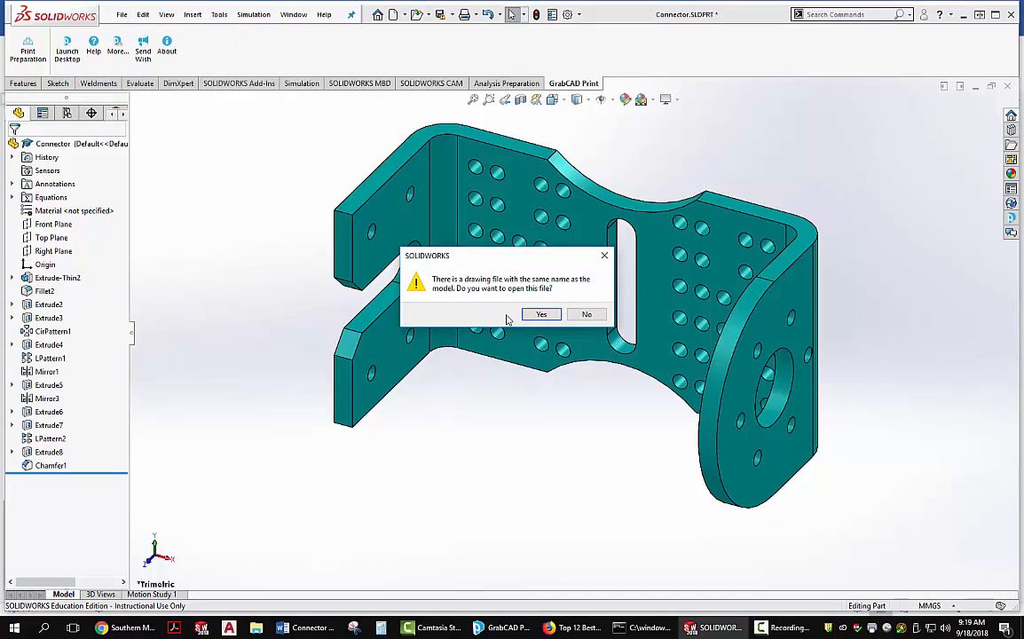
pyautogui.click(581, 318)
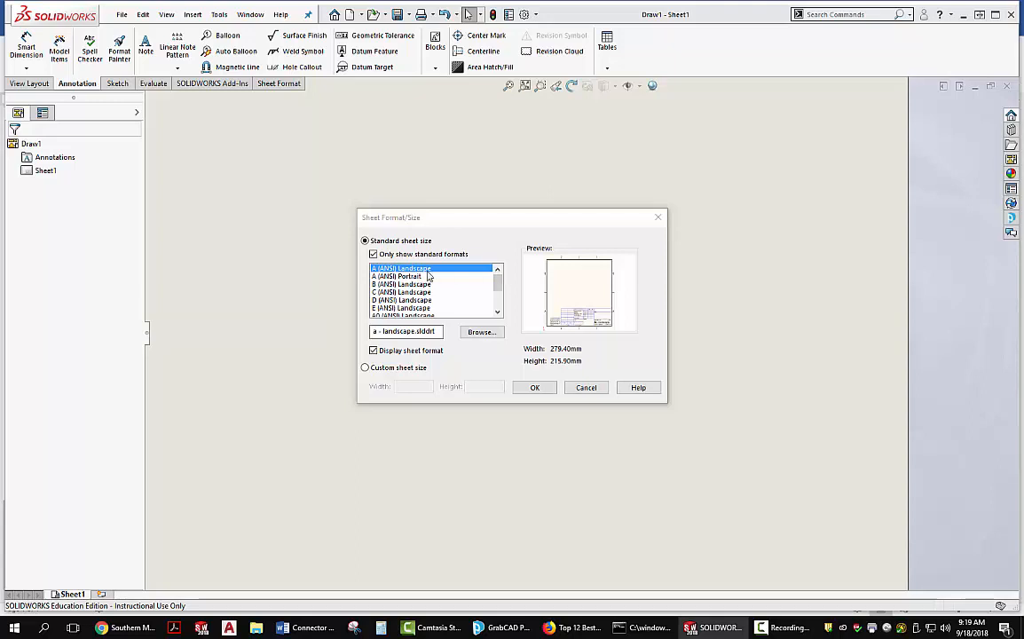
# - Apply the tbmetric.slddrt sheet format from the Templates-SolidWorks folder in AEDD-170 Parametric Modeling on the resources$ drive to the new sheet
pyautogui.click(482, 332)
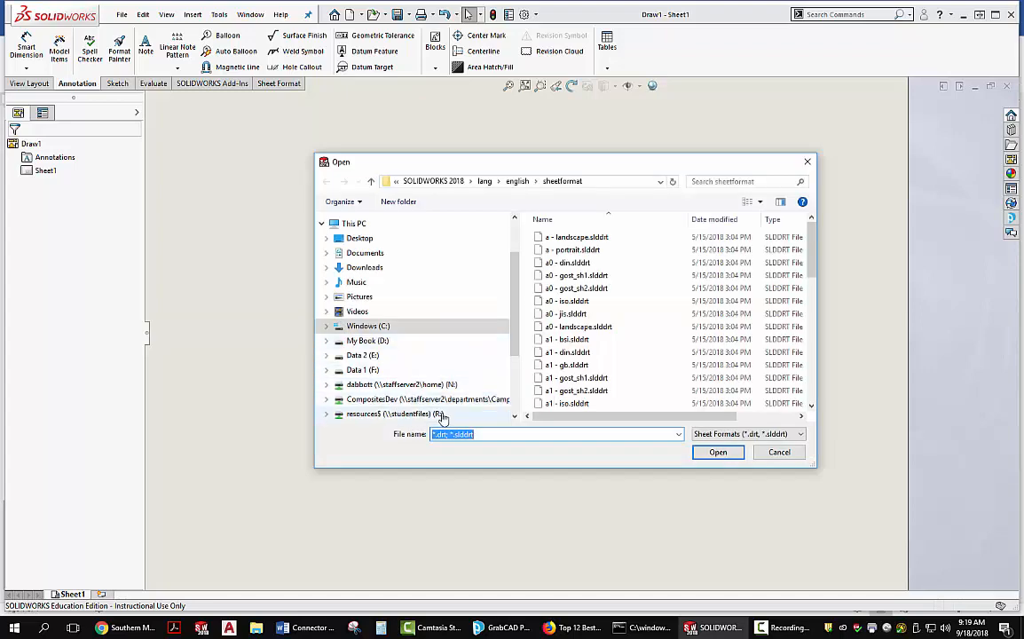
pyautogui.click(398, 414)
pyautogui.scroll(-1, 672, 295)
pyautogui.scroll(-1, 672, 296)
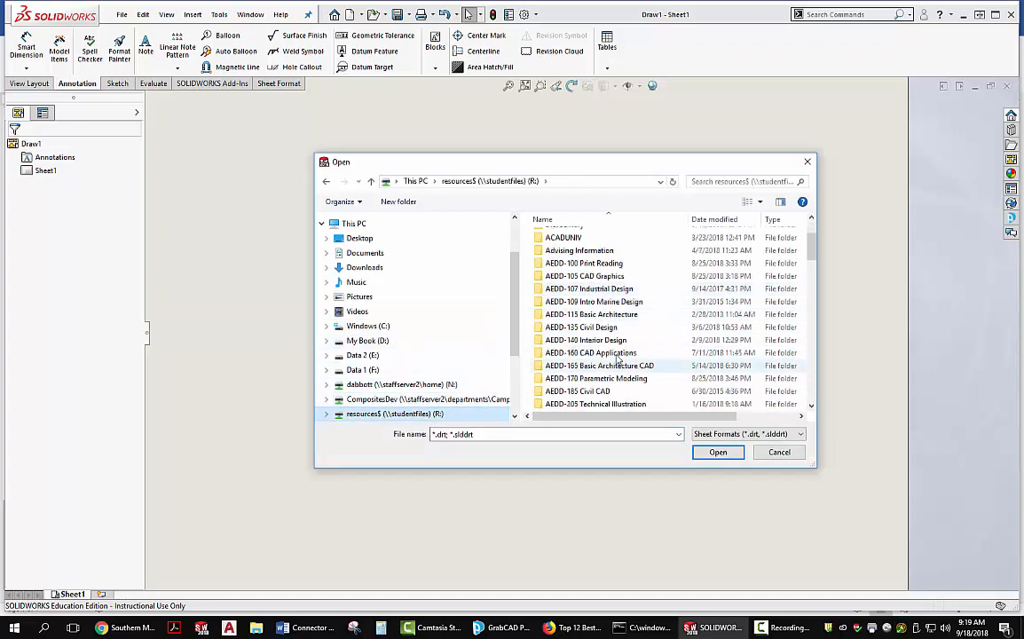
pyautogui.doubleClick(607, 378)
pyautogui.scroll(-4, 607, 378)
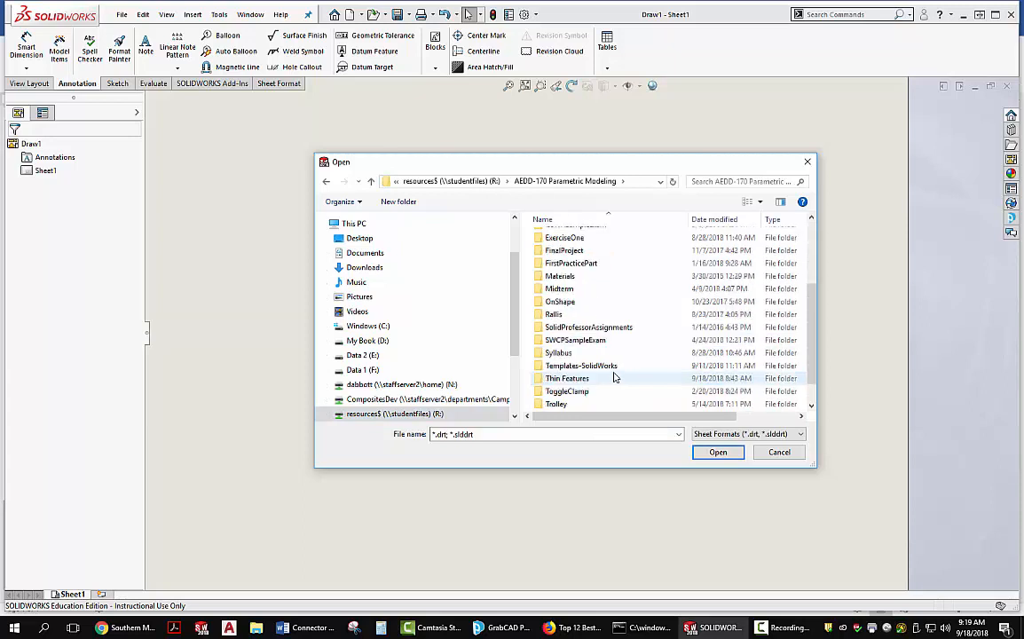
pyautogui.doubleClick(573, 343)
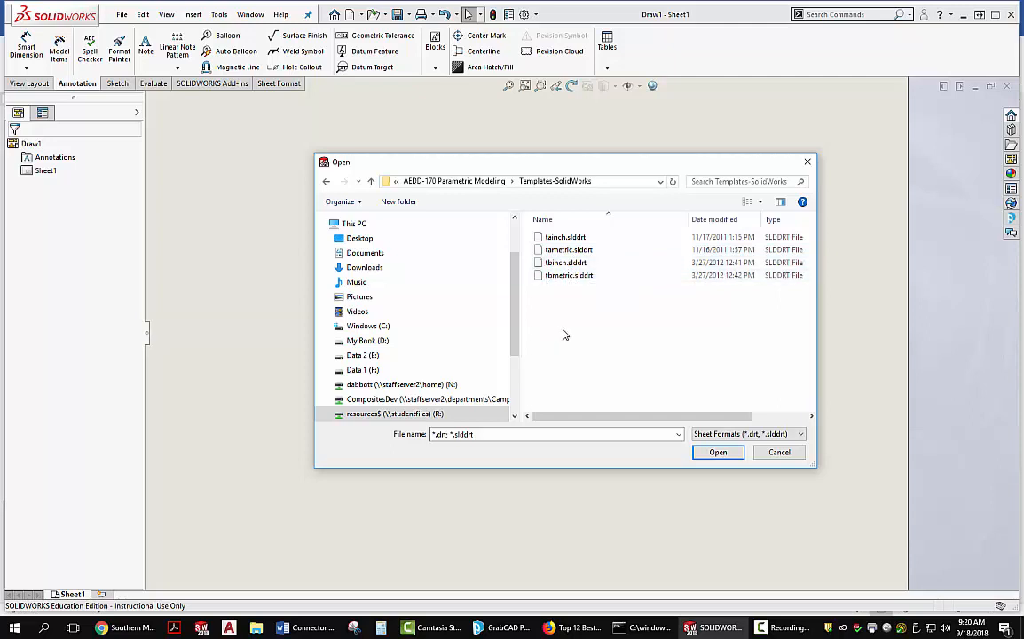
pyautogui.doubleClick(560, 276)
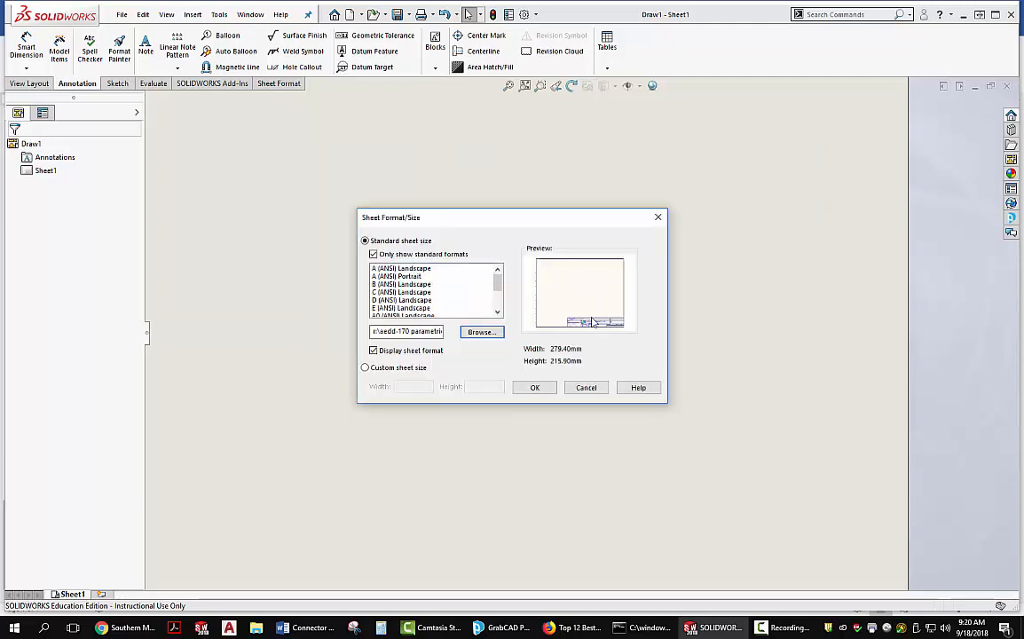
pyautogui.click(537, 389)
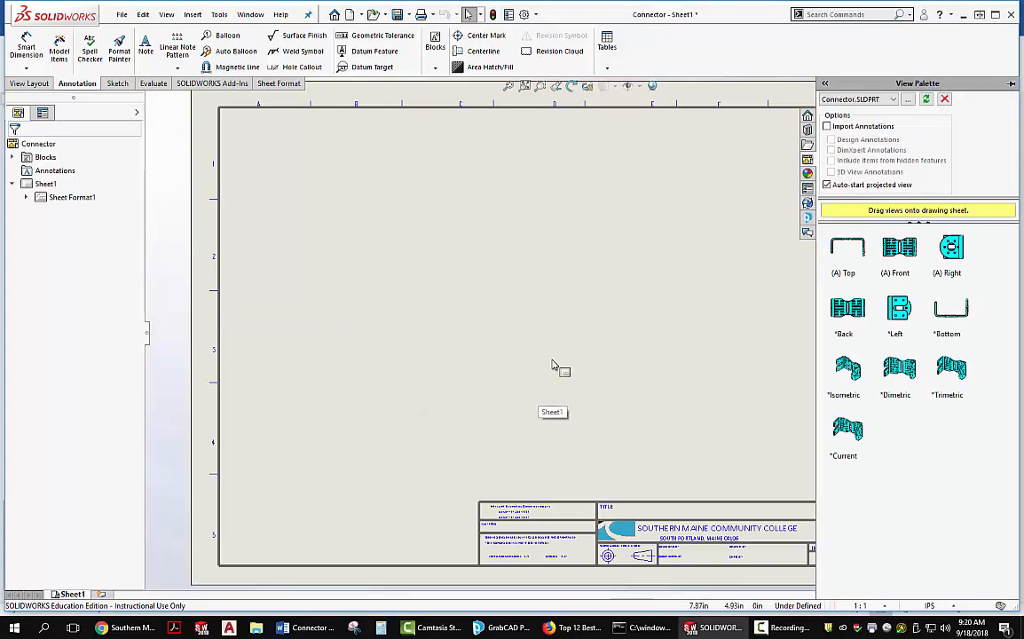
# - Place the front view of the connector near the middle of the sheet and project the top view above it
pyautogui.moveTo(899, 248)
pyautogui.mouseDown()
pyautogui.moveTo(746, 304)
pyautogui.moveTo(513, 335)
pyautogui.moveTo(518, 350)
pyautogui.moveTo(552, 357)
pyautogui.mouseUp()
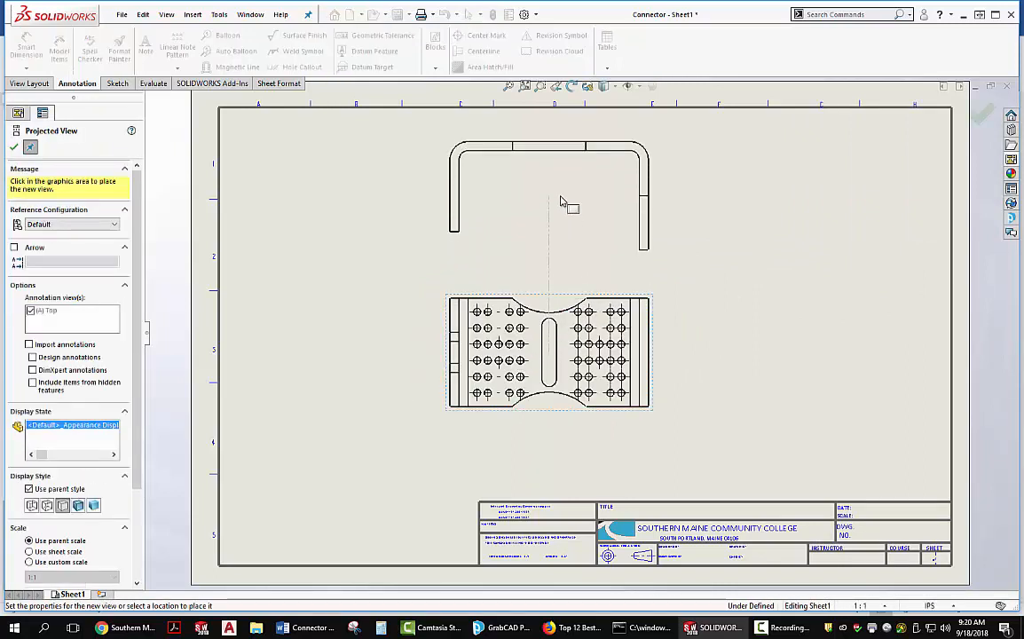
pyautogui.click(561, 202)
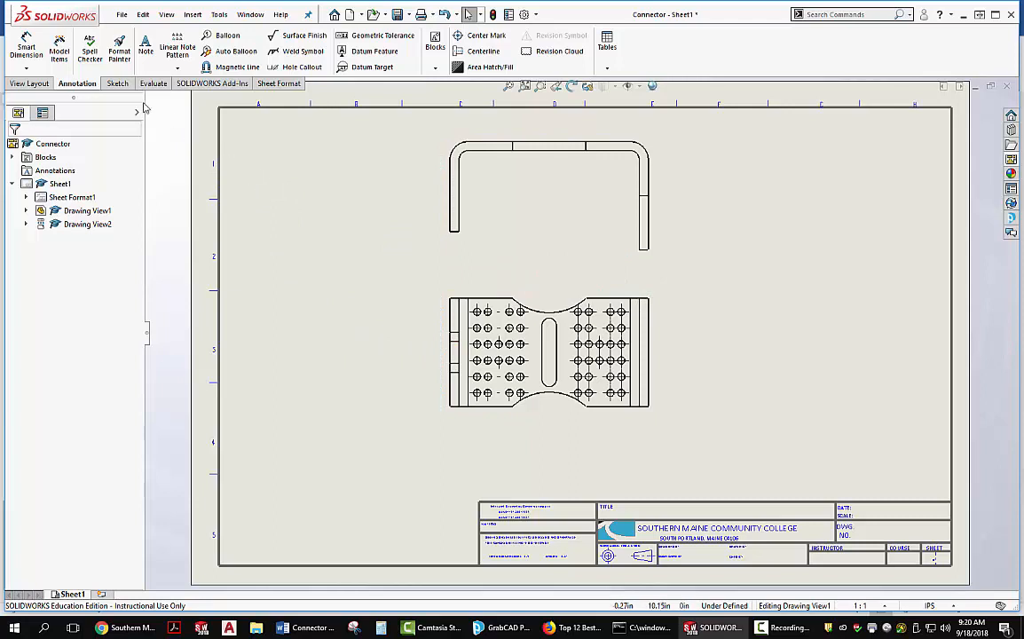
pyautogui.click(31, 82)
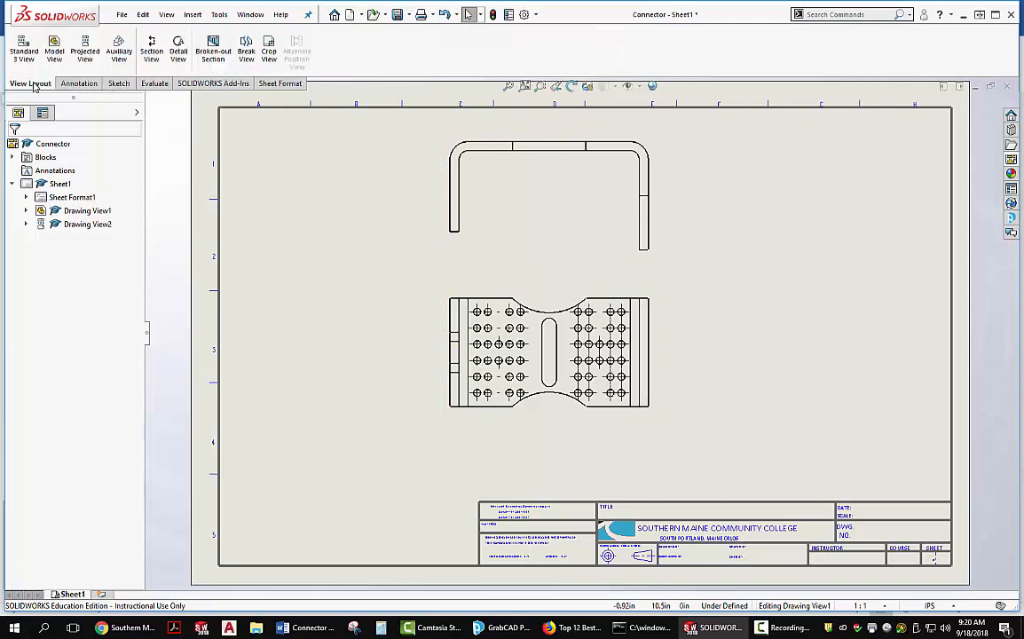
pyautogui.click(85, 50)
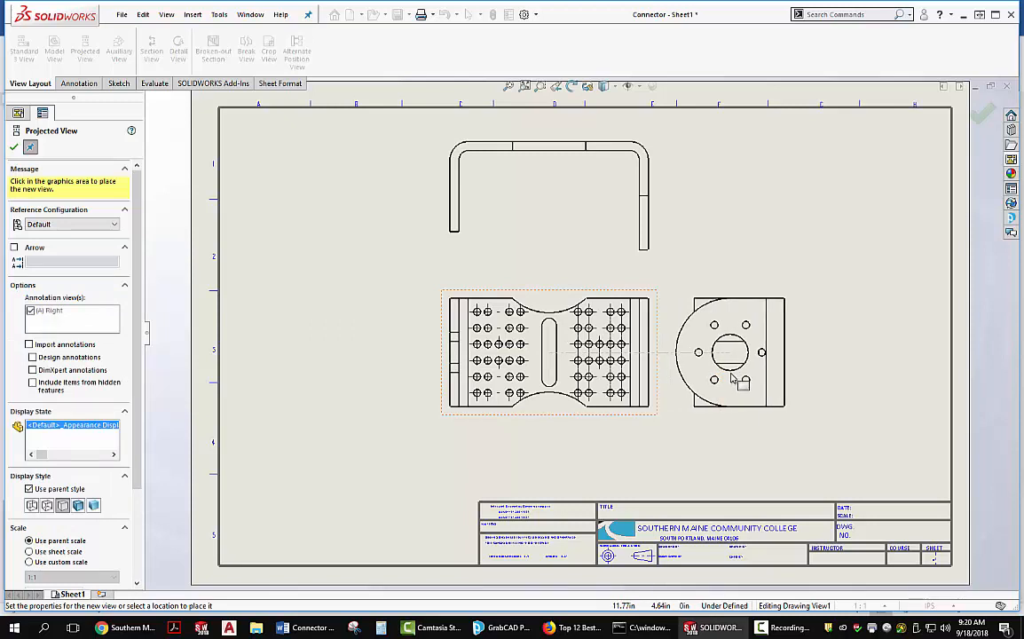
pyautogui.press('Escape')
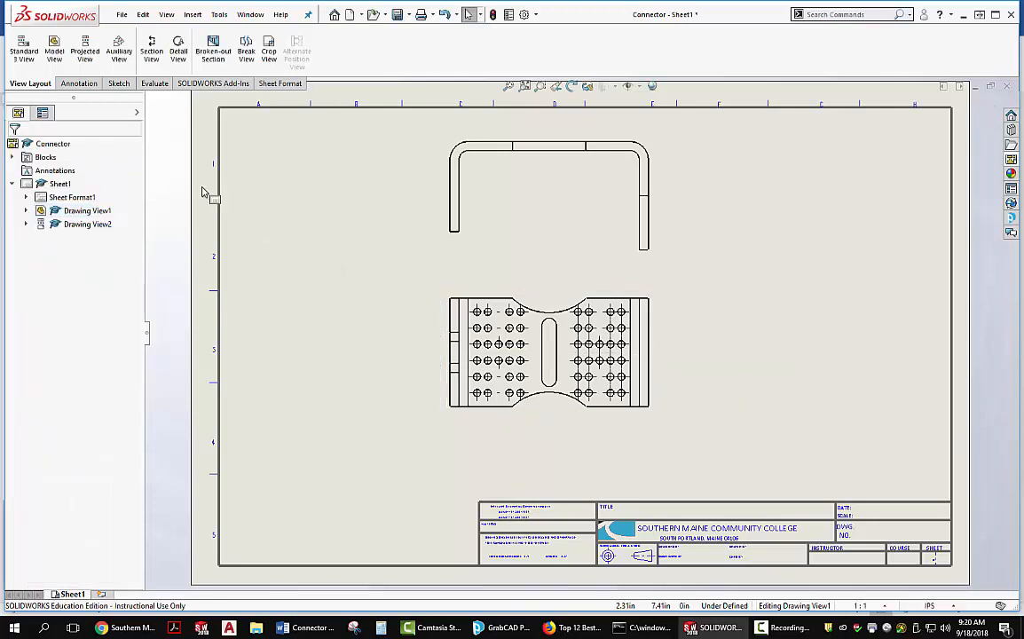
# - Create section view A-A from a vertical cutting line just left of the front view, place it further left, and flip its direction
pyautogui.click(154, 60)
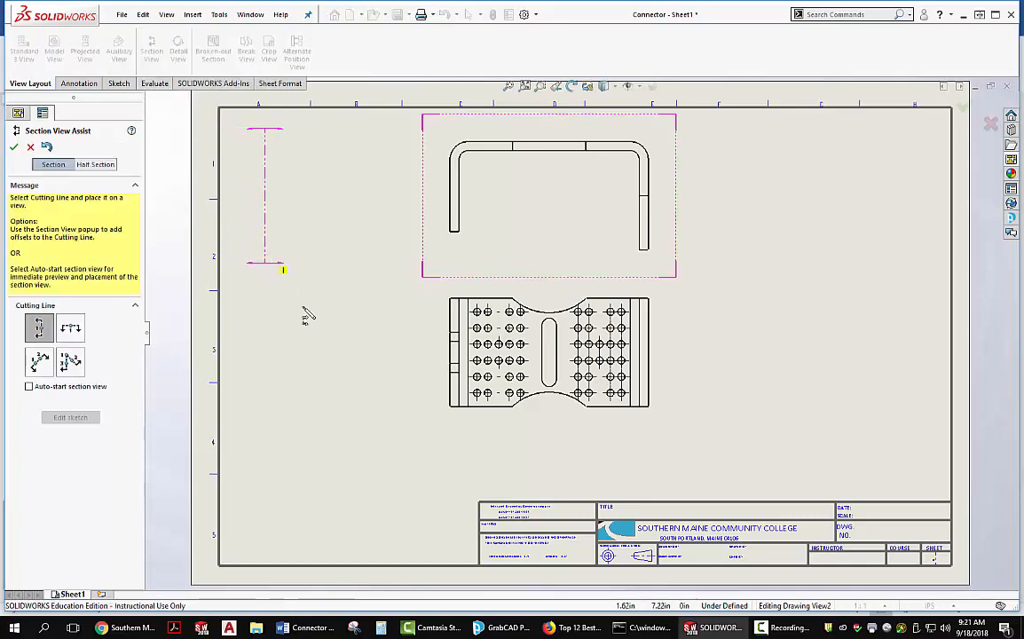
pyautogui.click(418, 420)
pyautogui.click(376, 442)
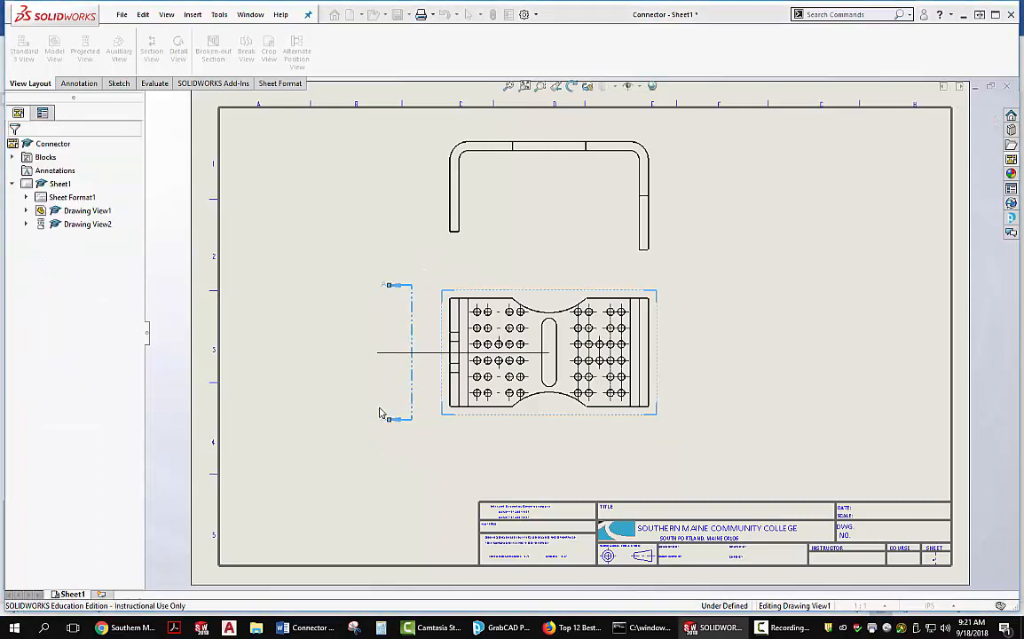
pyautogui.click(339, 346)
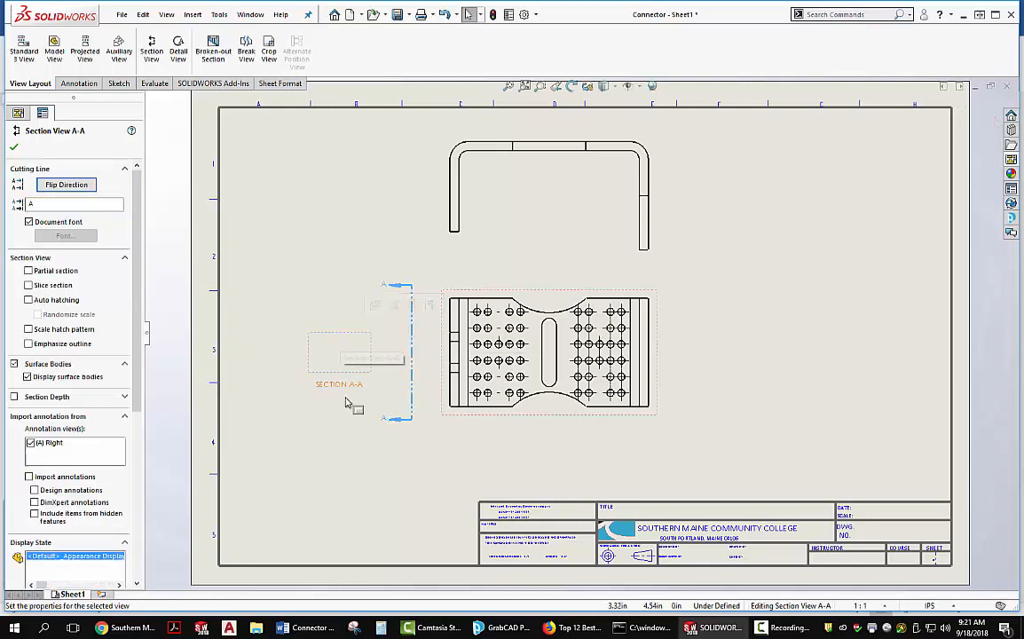
pyautogui.click(54, 184)
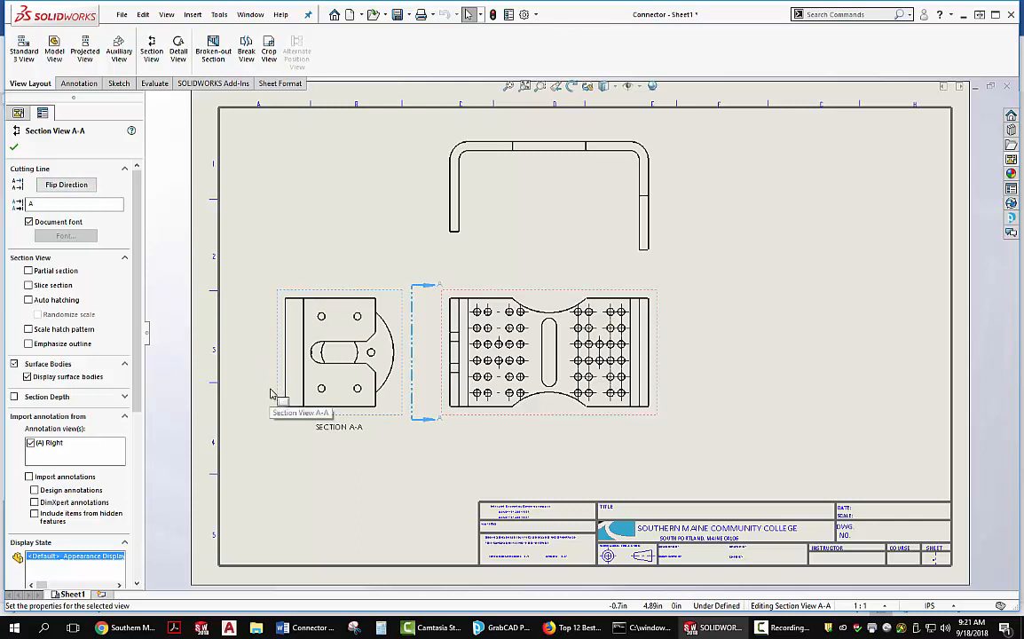
pyautogui.click(14, 148)
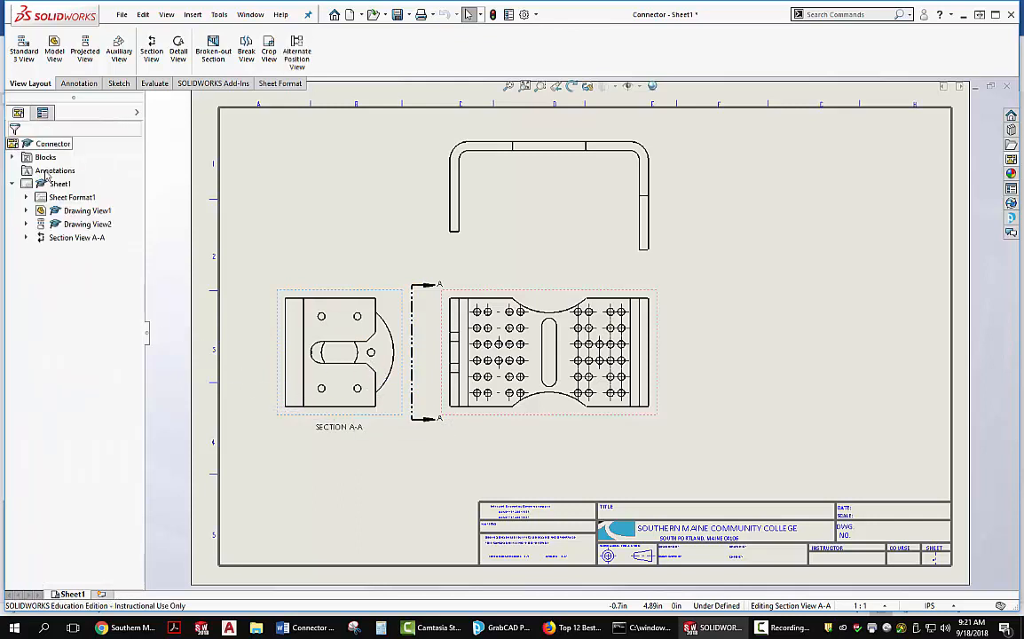
# - Hide the A-A cutting line beside the front view
pyautogui.click(418, 307)
pyautogui.rightClick(420, 305)
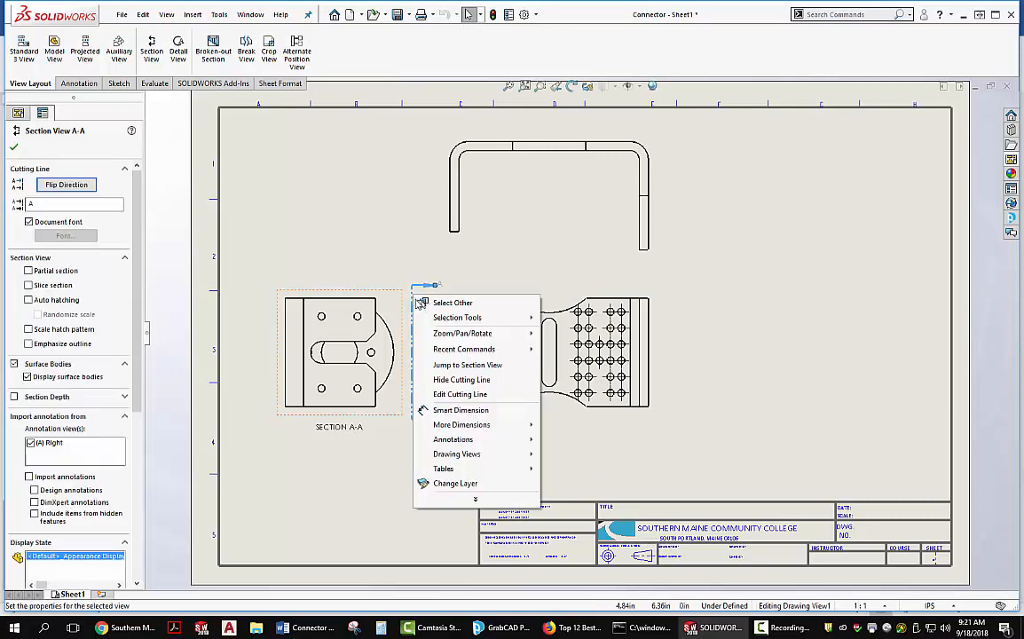
pyautogui.click(480, 380)
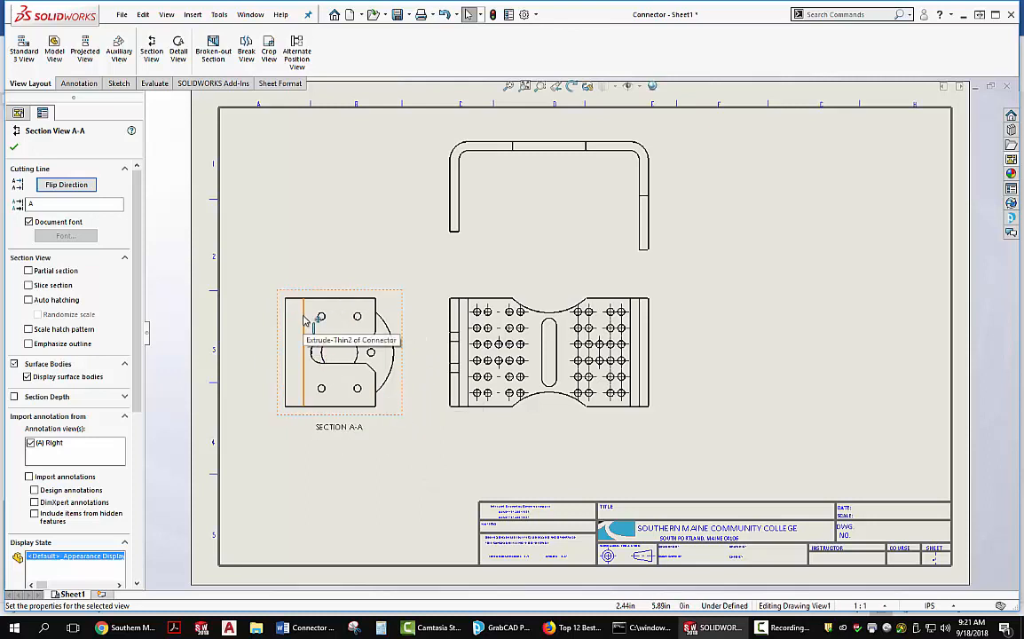
# - Remove the tangent edges from section view A-A
pyautogui.rightClick(399, 401)
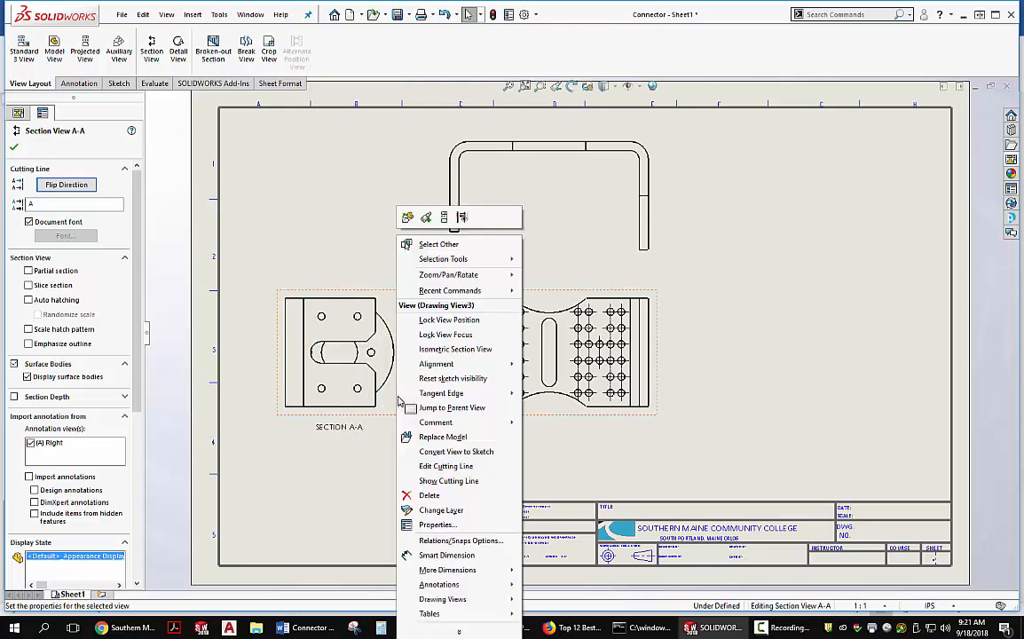
pyautogui.moveTo(453, 396)
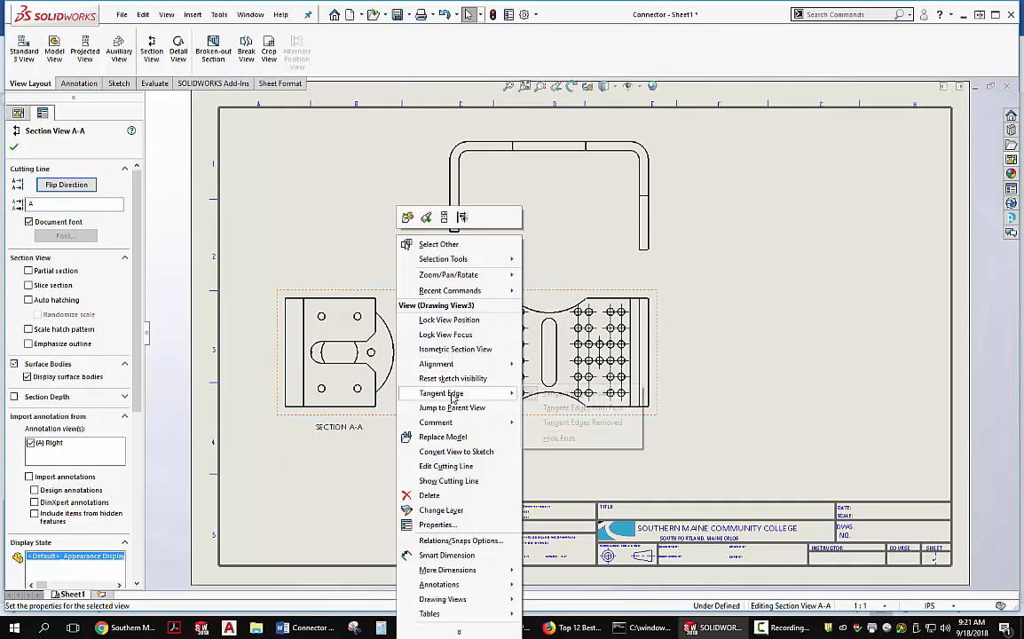
pyautogui.click(582, 422)
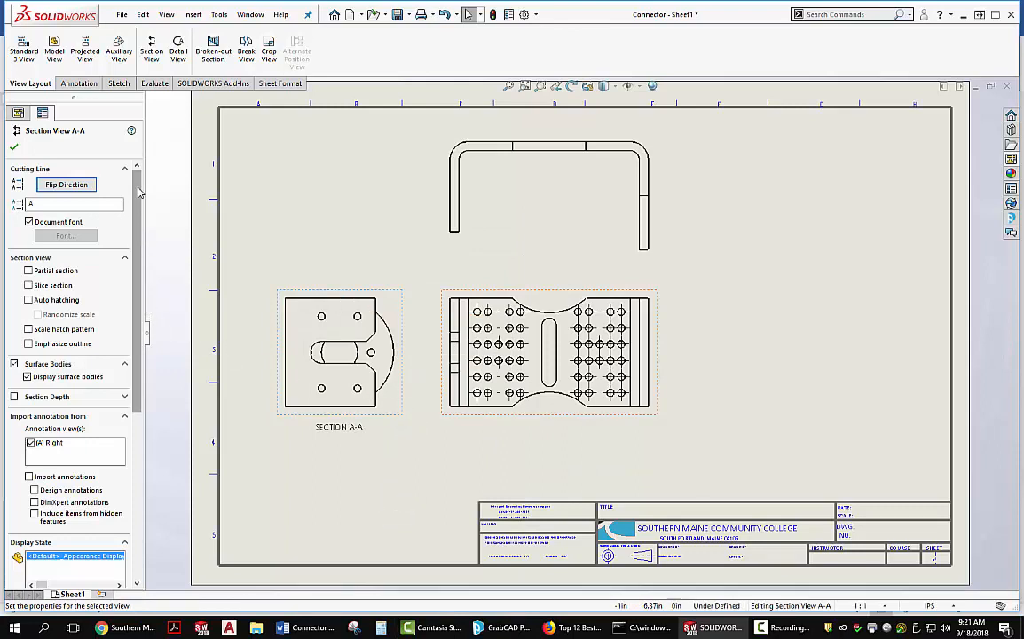
# - Limit the section depth of view A-A to about 2.98 in, reaching the central slot of the front view
pyautogui.click(15, 398)
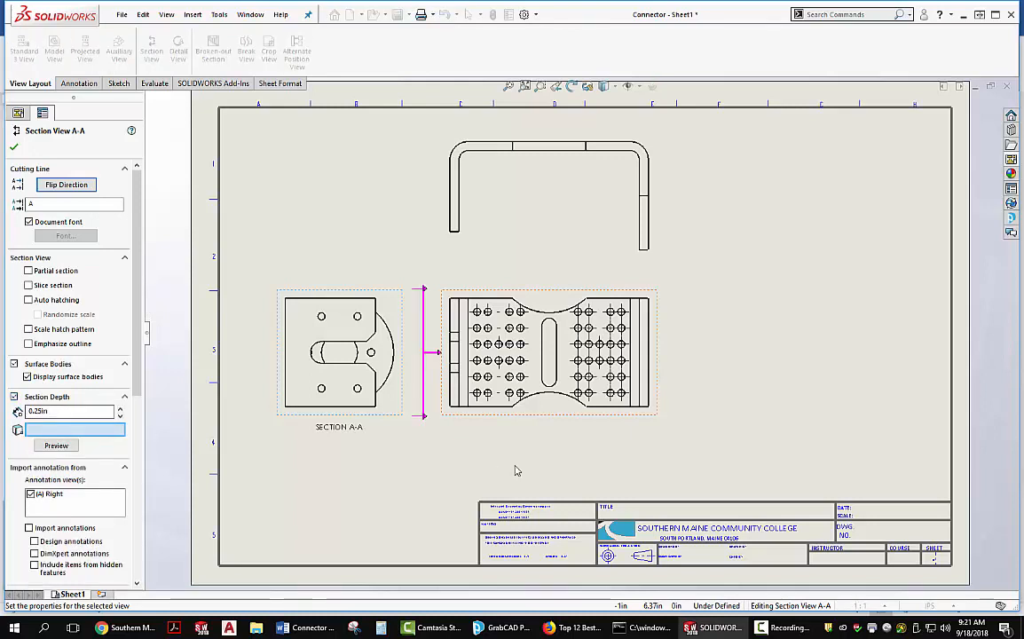
pyautogui.moveTo(430, 401); pyautogui.dragTo(562, 402)
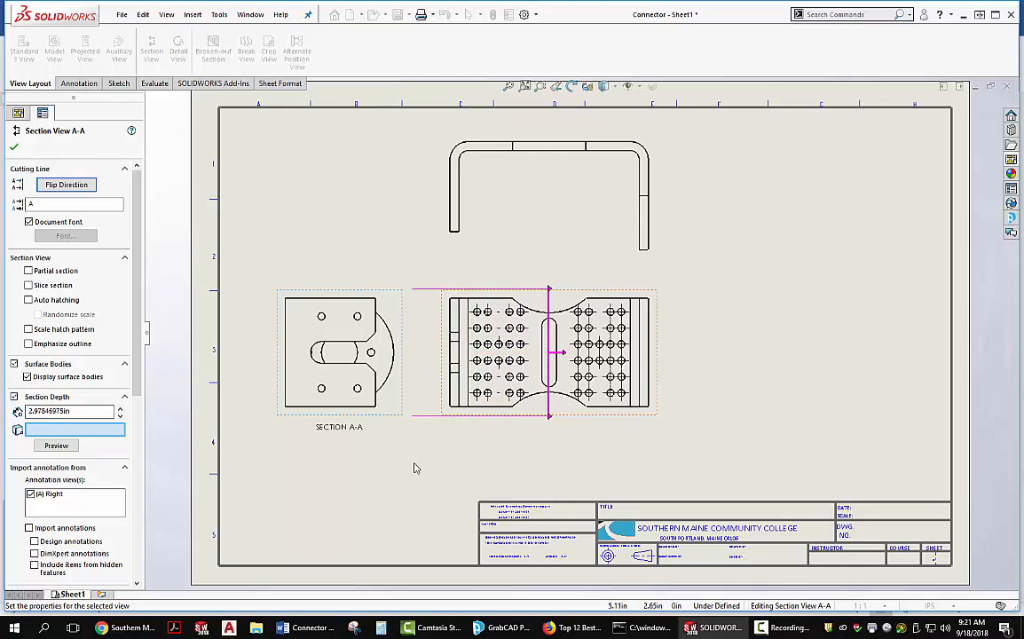
pyautogui.click(13, 147)
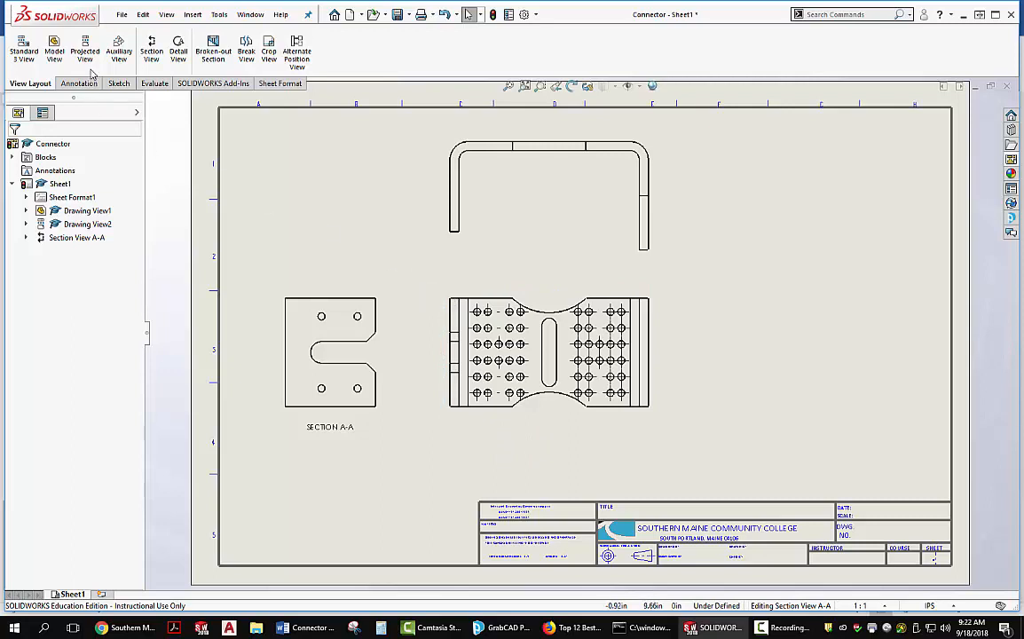
# - Create section view B-B from a vertical cutting line just right of the front view and place it further right
pyautogui.click(151, 49)
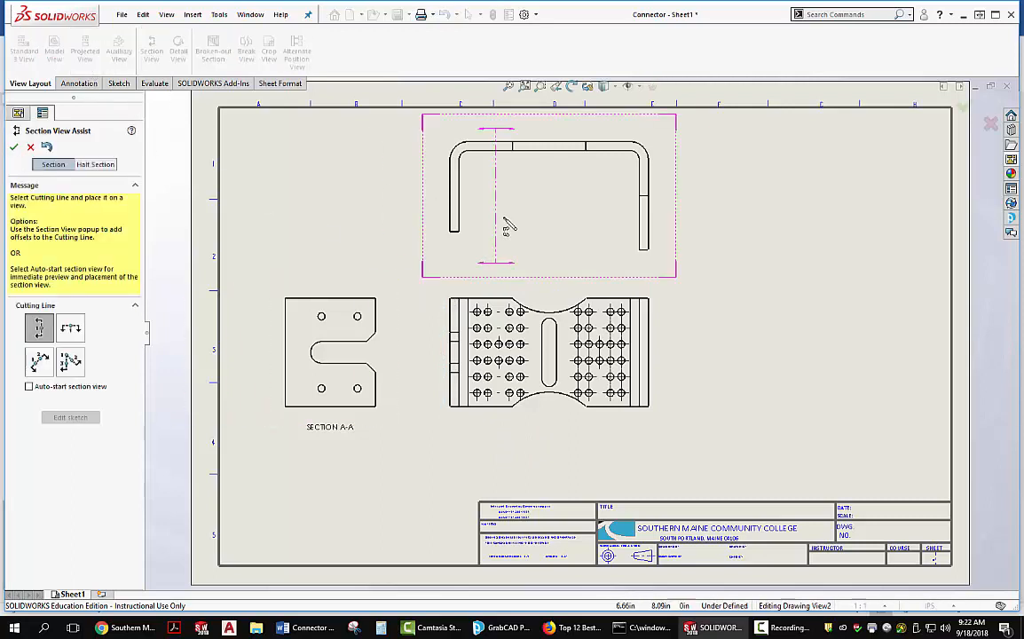
pyautogui.click(694, 360)
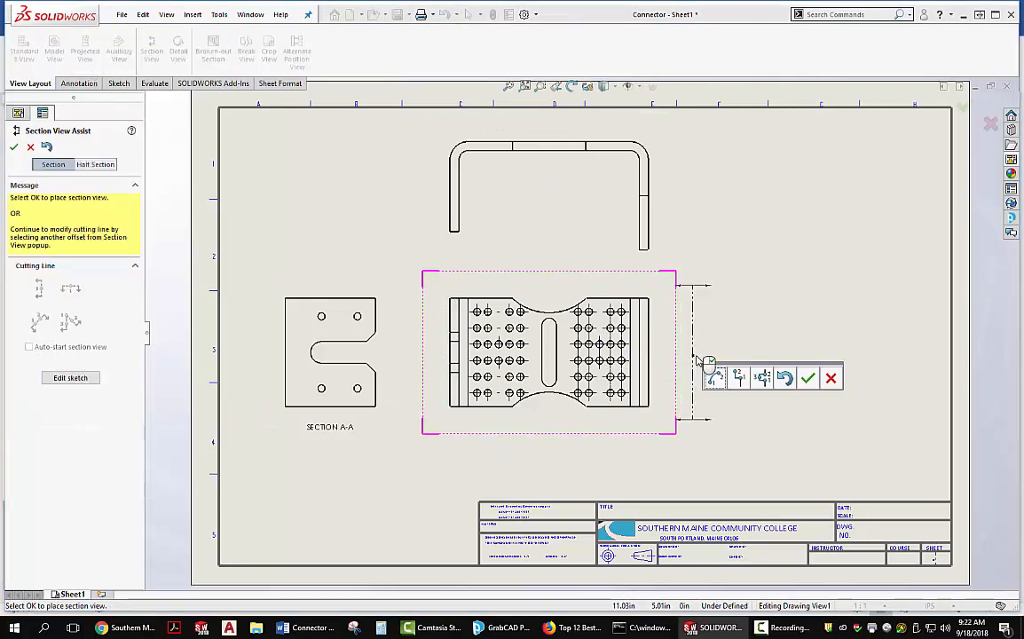
pyautogui.click(808, 378)
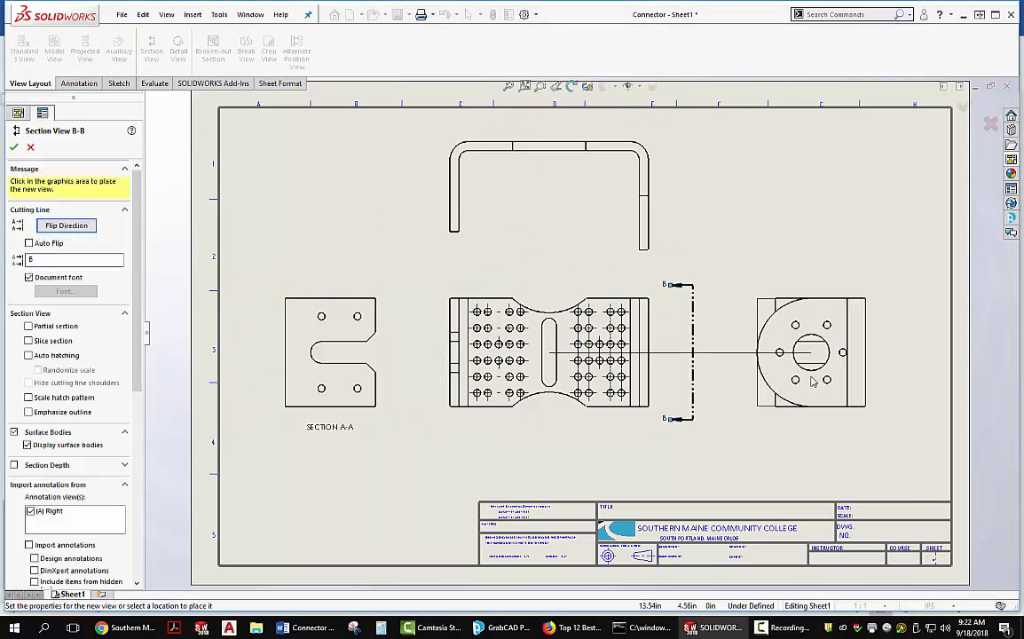
pyautogui.click(812, 380)
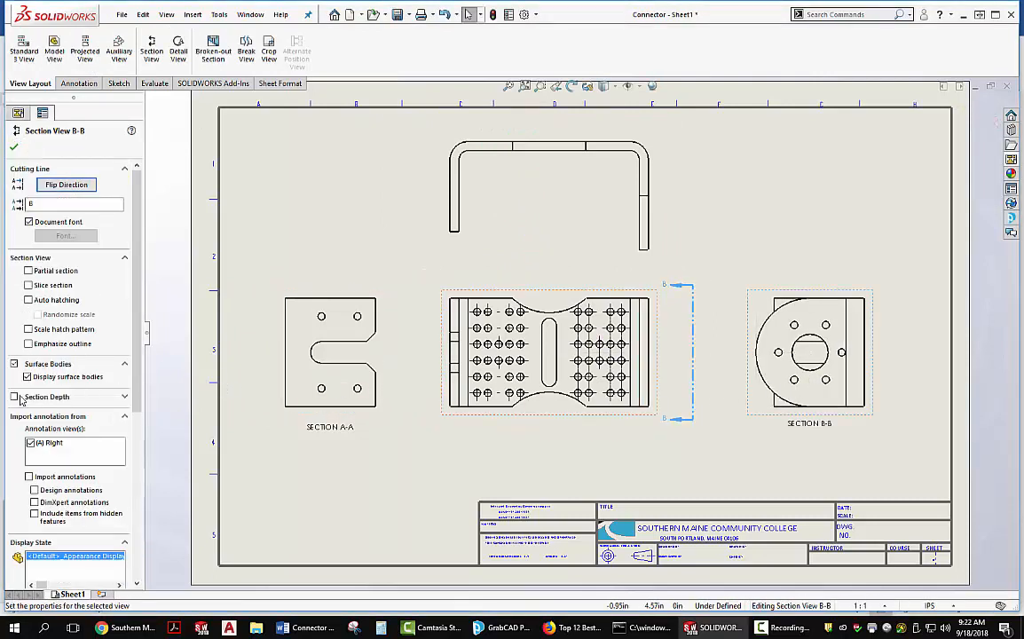
# - Limit the section depth of view B-B to about 3.10 in, reaching the front view's central slot, and remove its tangent edges
pyautogui.click(14, 397)
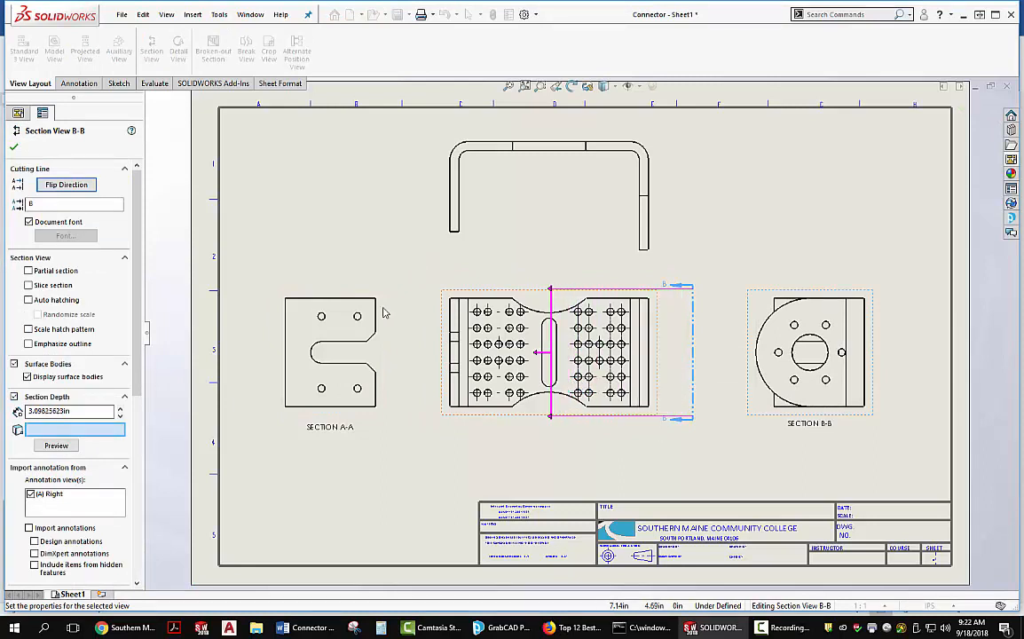
pyautogui.click(13, 148)
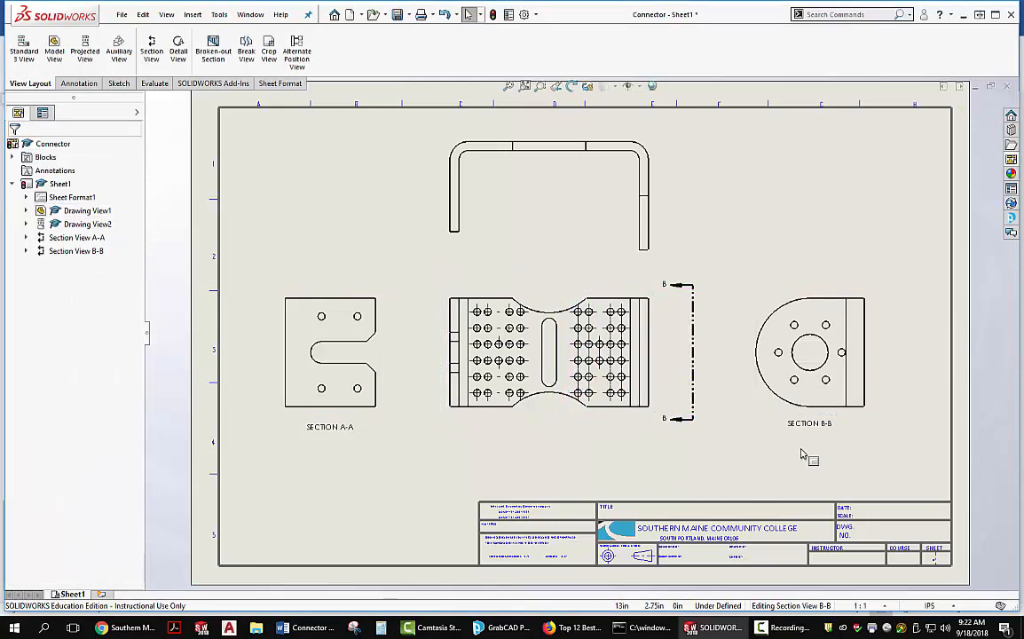
pyautogui.click(821, 401)
pyautogui.rightClick(821, 401)
pyautogui.moveTo(852, 392)
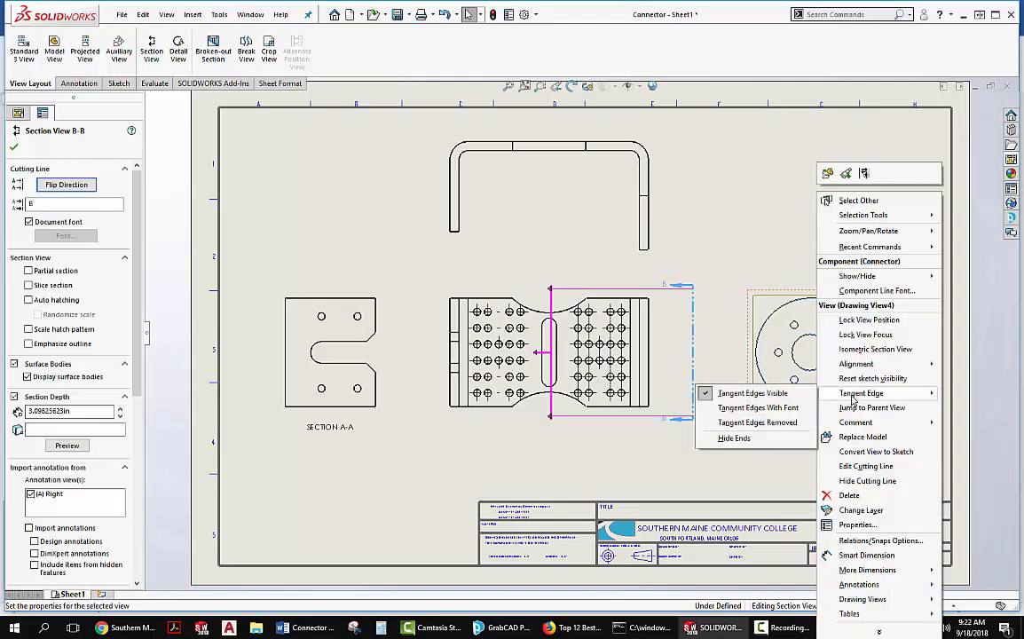
pyautogui.click(745, 425)
pyautogui.click(762, 466)
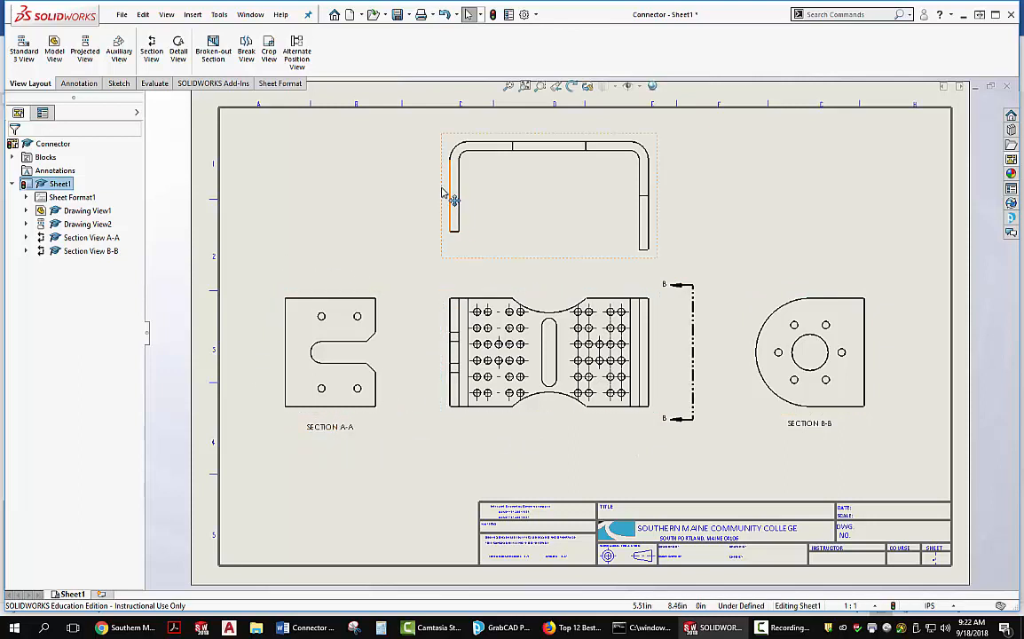
# - Hide the B-B cutting line beside the front view and nudge the front view slightly to the right
pyautogui.rightClick(689, 297)
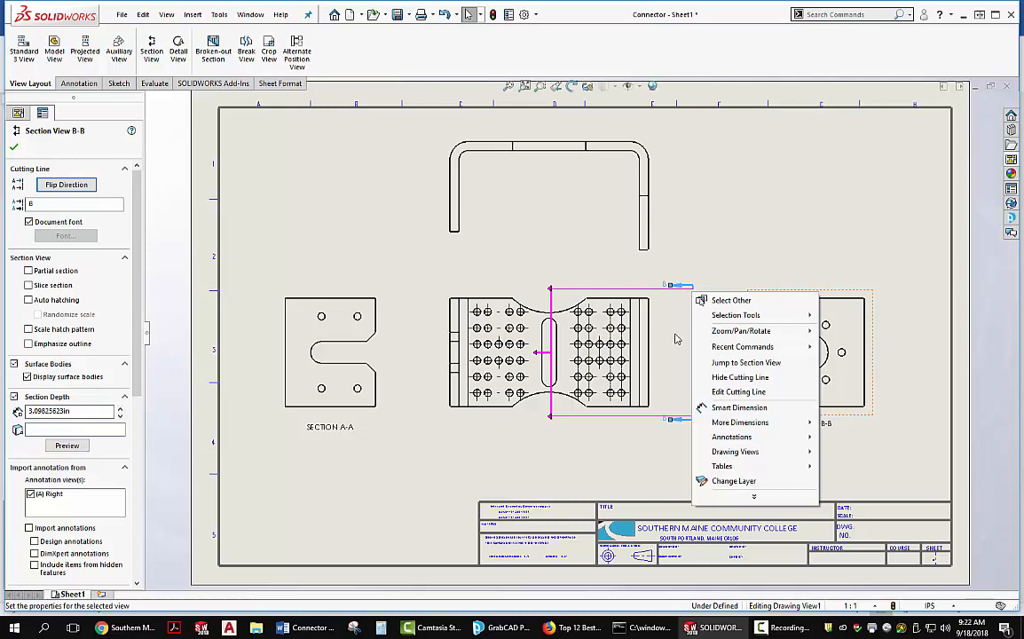
pyautogui.click(741, 378)
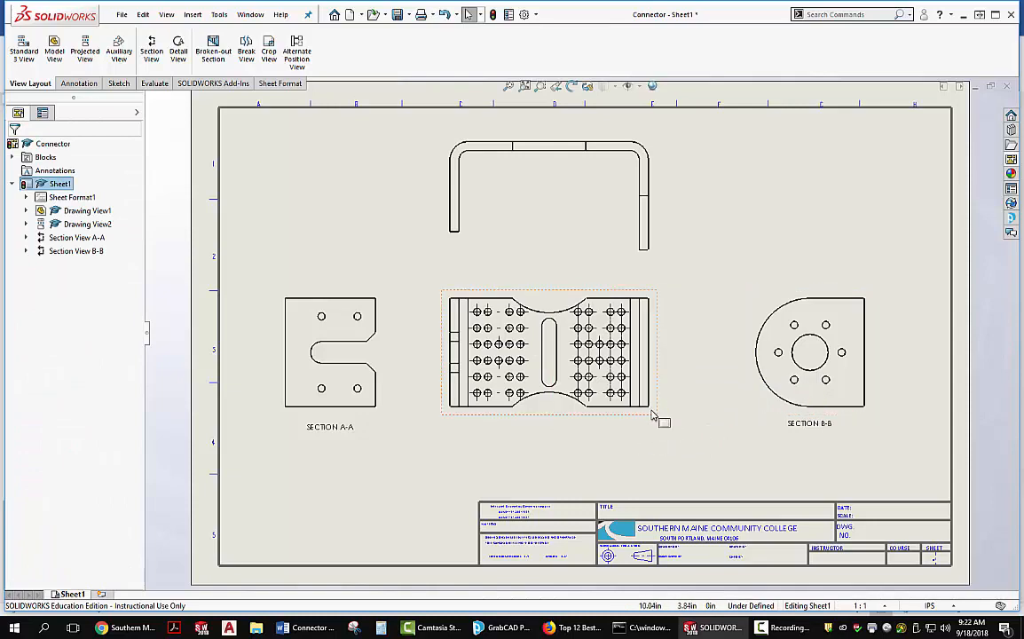
pyautogui.moveTo(660, 421); pyautogui.dragTo(670, 422)
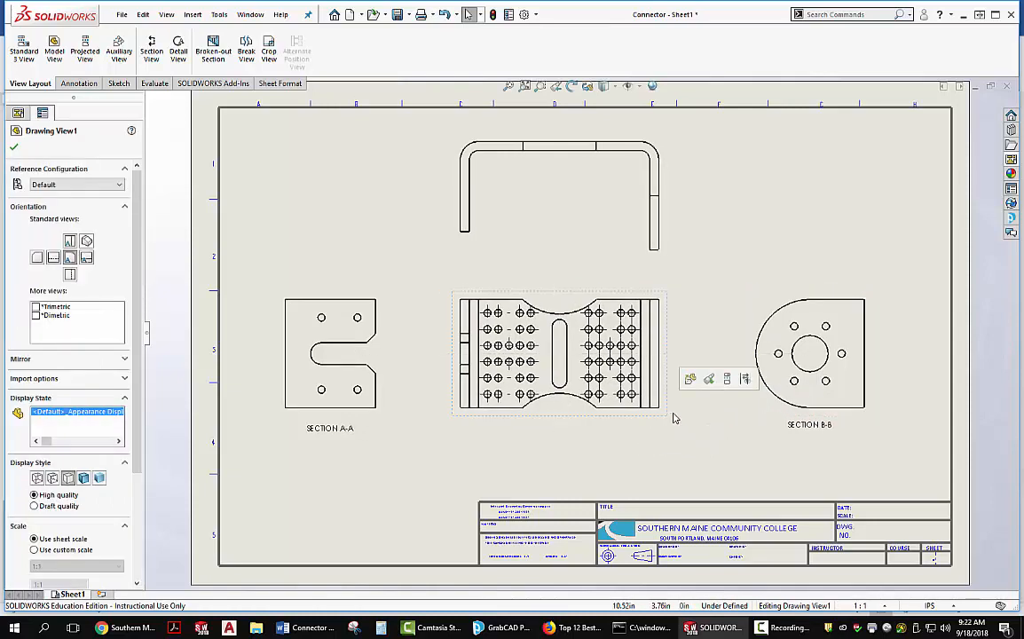
# - Remove the tangent edges from the front view and from the top view
pyautogui.rightClick(552, 413)
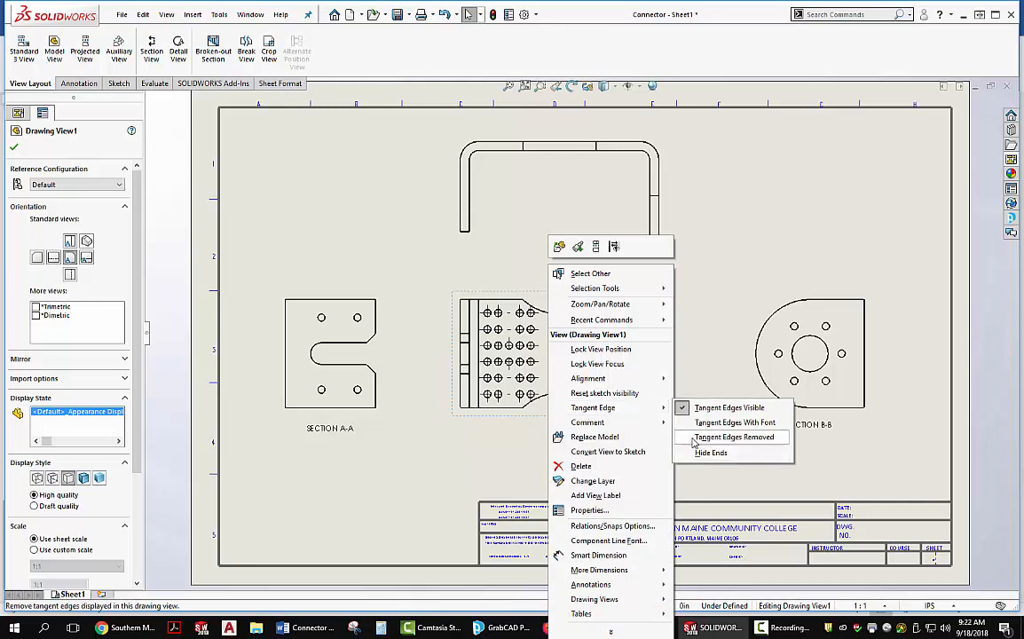
pyautogui.click(701, 435)
pyautogui.click(654, 472)
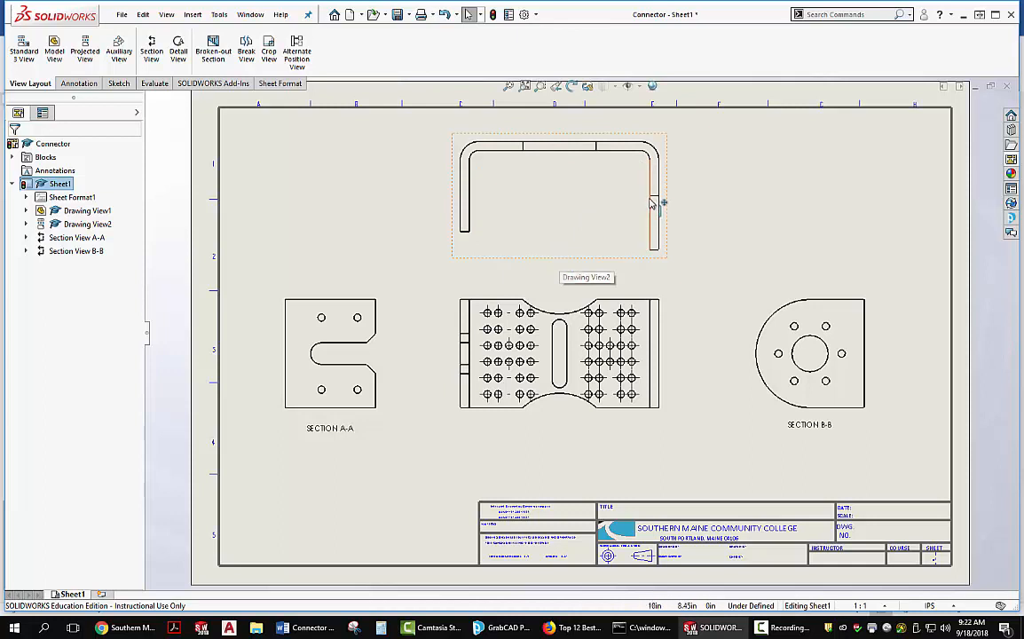
pyautogui.rightClick(555, 179)
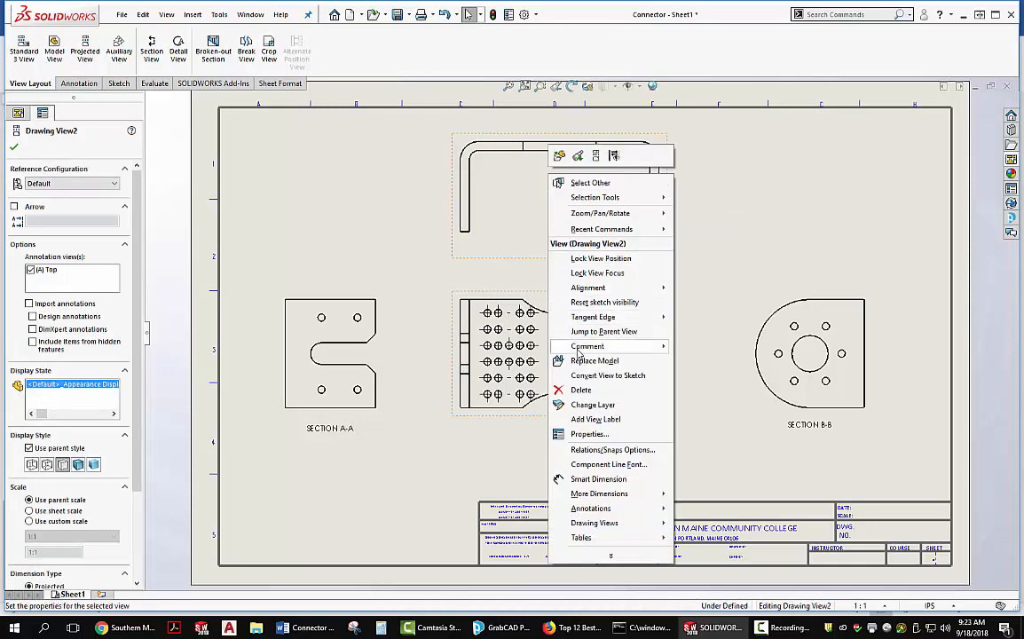
pyautogui.moveTo(585, 318)
pyautogui.click(709, 346)
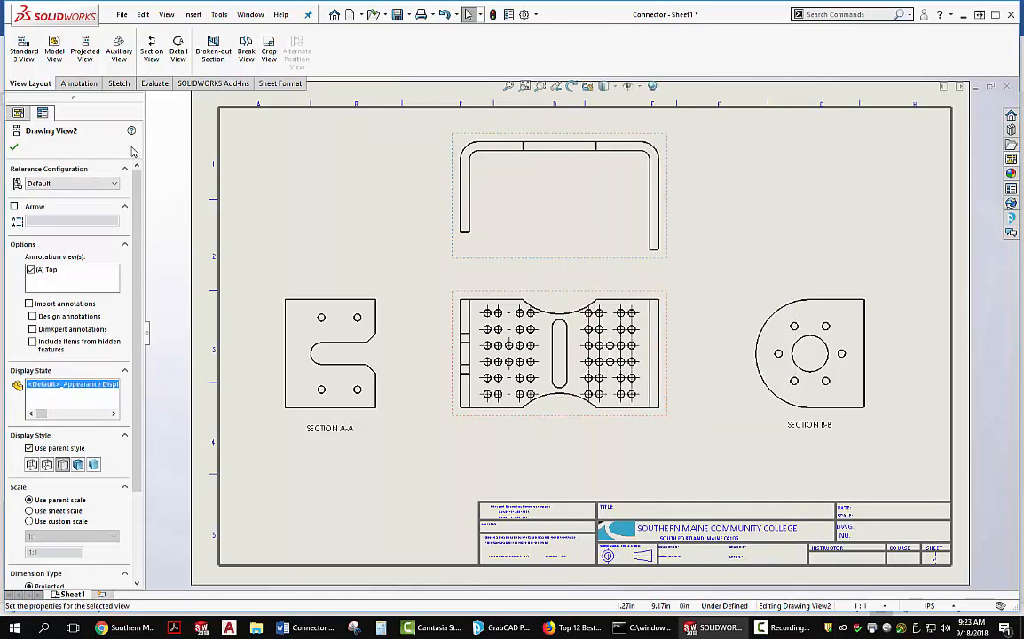
# - Shift the front view down and to the left, and move section view A-A further left to keep space between them
pyautogui.moveTo(556, 425); pyautogui.dragTo(563, 449)
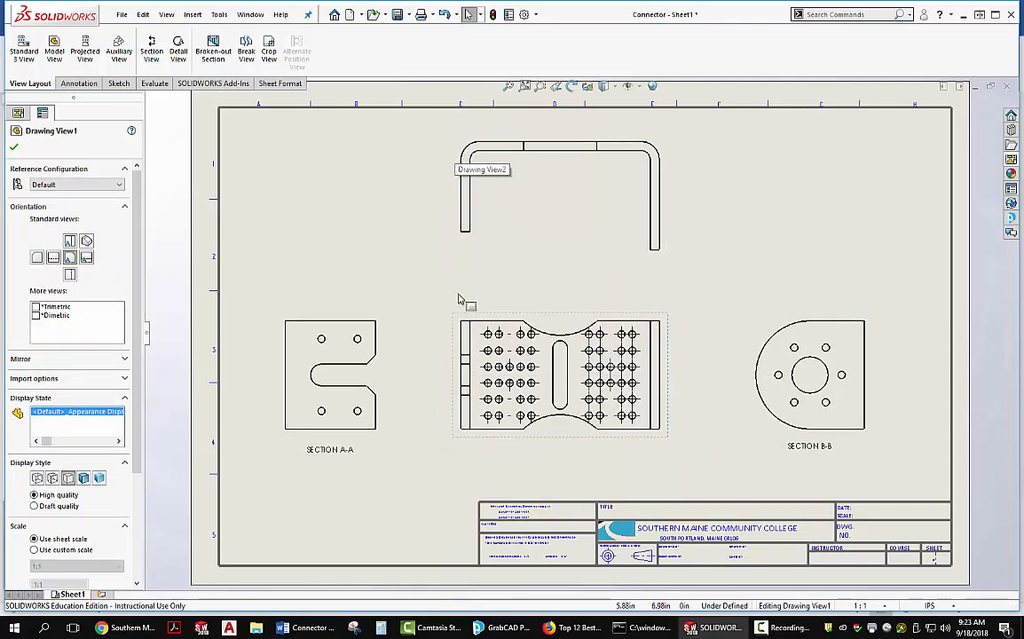
pyautogui.moveTo(453, 355); pyautogui.dragTo(431, 355)
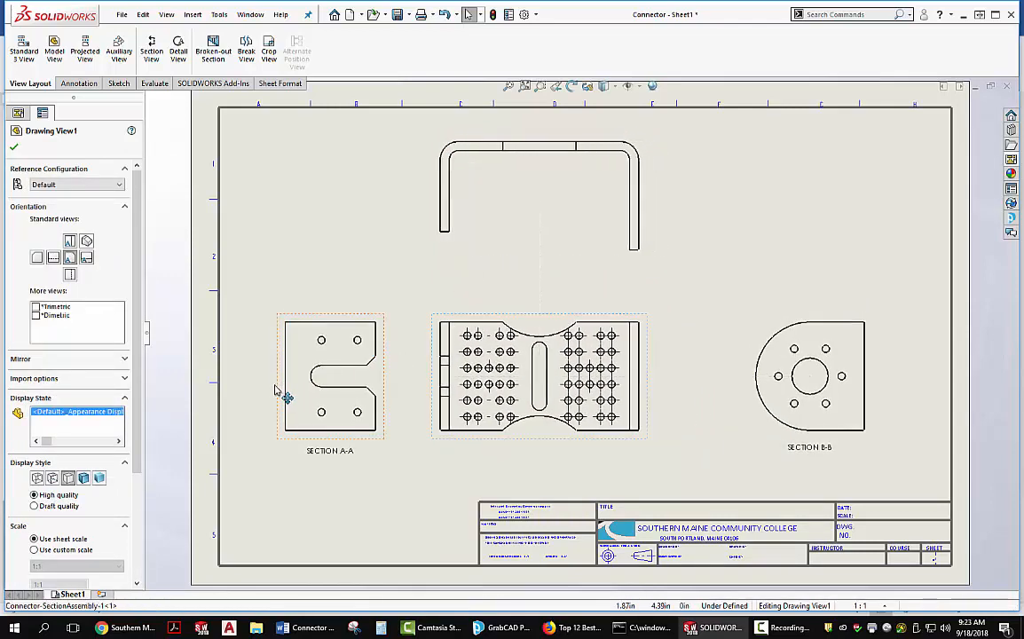
pyautogui.moveTo(283, 394); pyautogui.dragTo(267, 394)
pyautogui.click(14, 148)
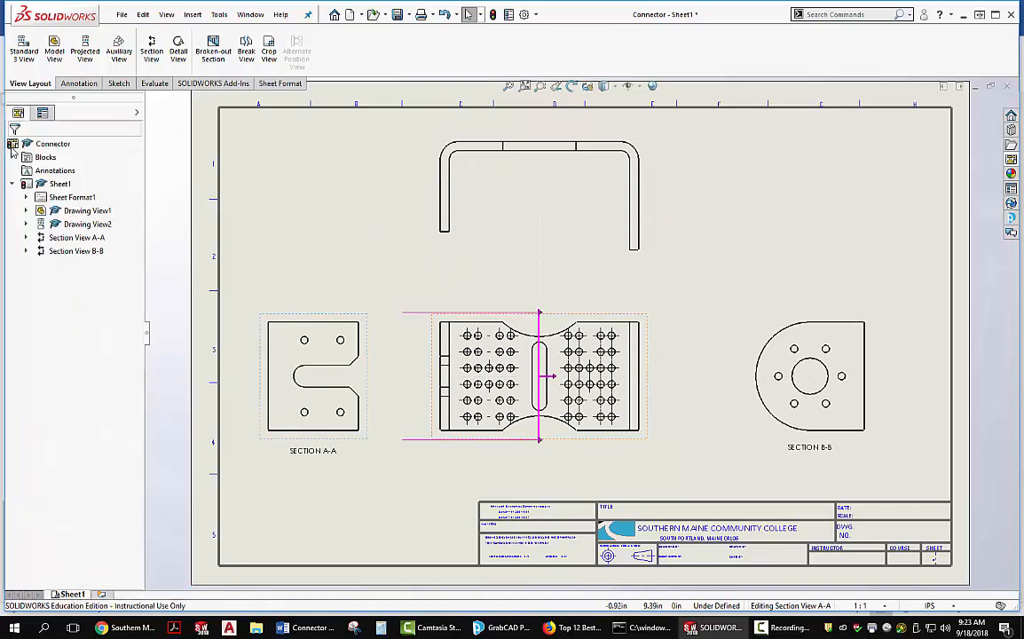
# - Create an isometric view projected diagonally from the front view and place it in the sheet's upper-right area
pyautogui.click(85, 49)
pyautogui.click(646, 346)
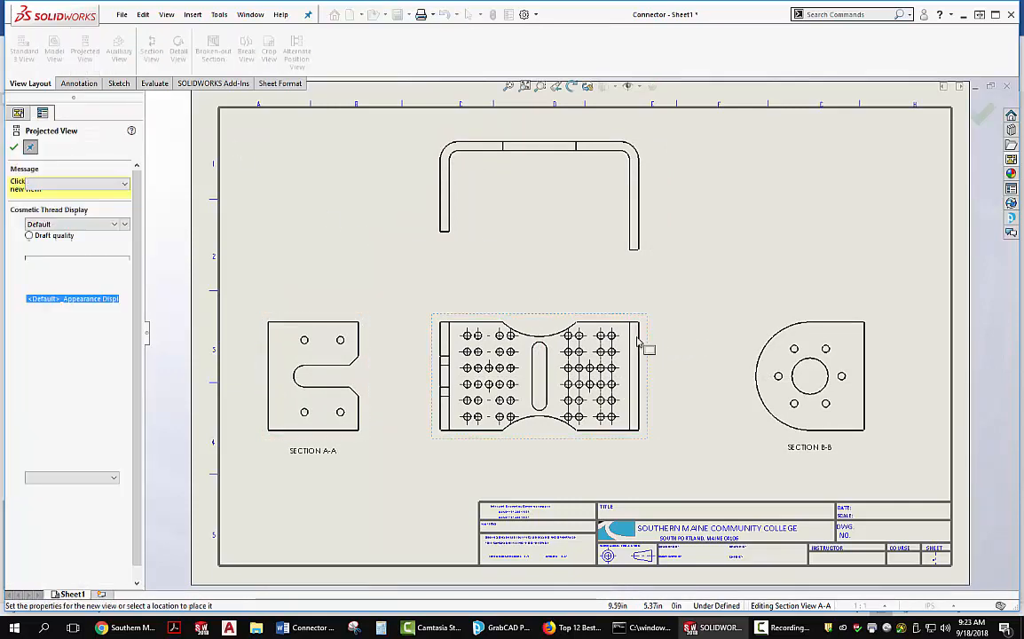
pyautogui.click(788, 256)
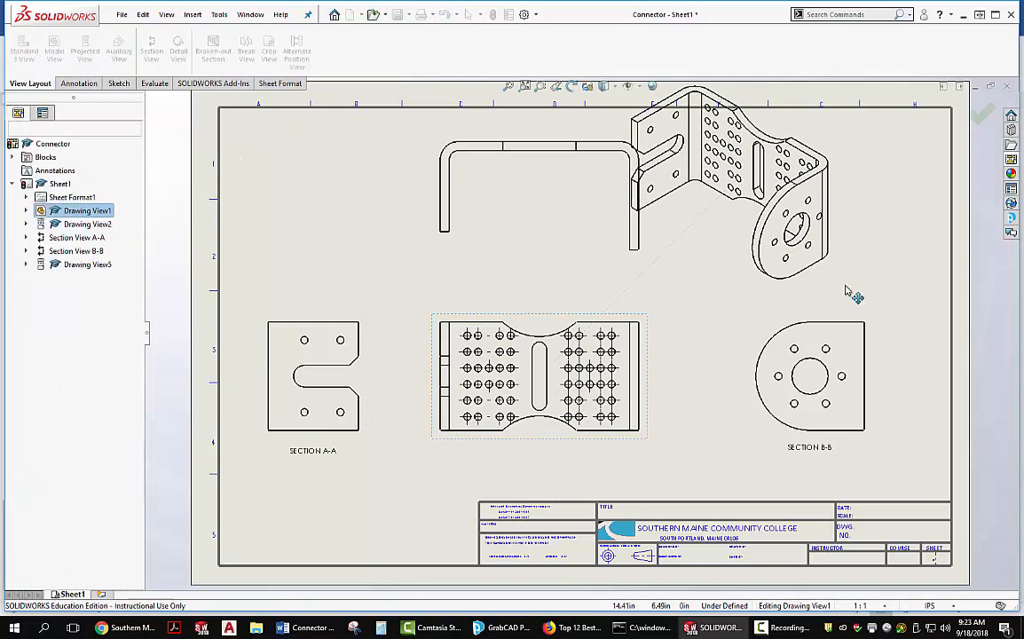
pyautogui.moveTo(846, 279); pyautogui.dragTo(907, 291)
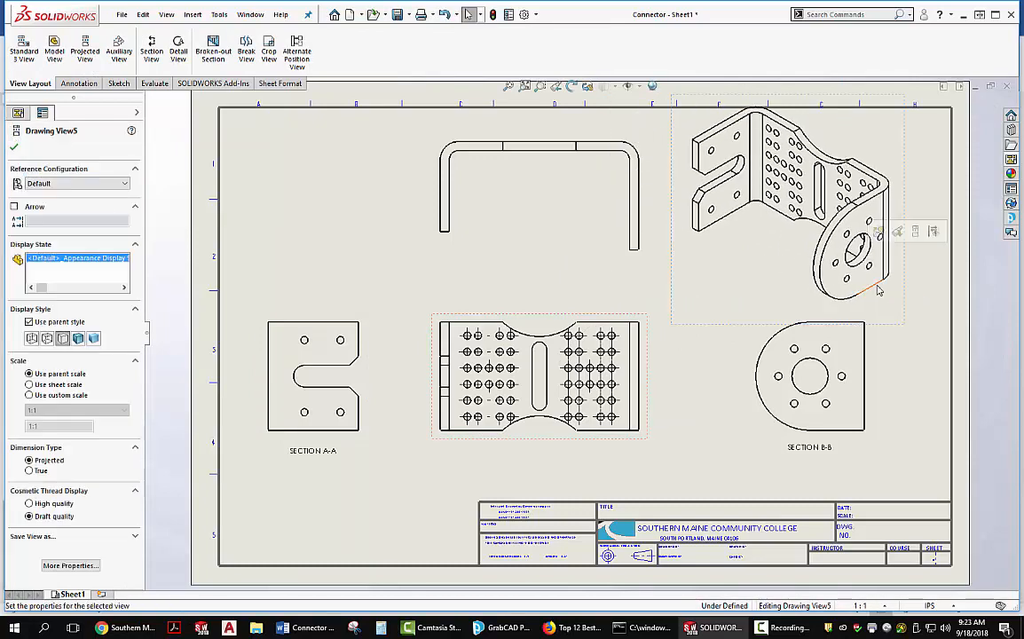
# - Set the isometric view to a custom scale of 1:2 and move it closer to the sheet's upper-right corner
pyautogui.click(29, 395)
pyautogui.click(71, 409)
pyautogui.click(64, 426)
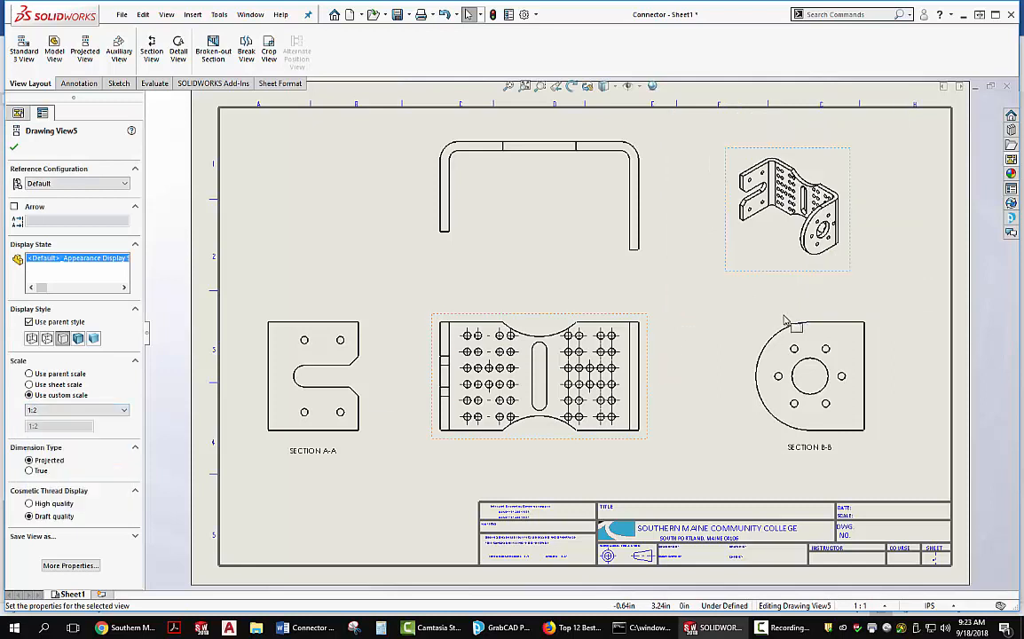
pyautogui.moveTo(852, 277); pyautogui.dragTo(897, 251)
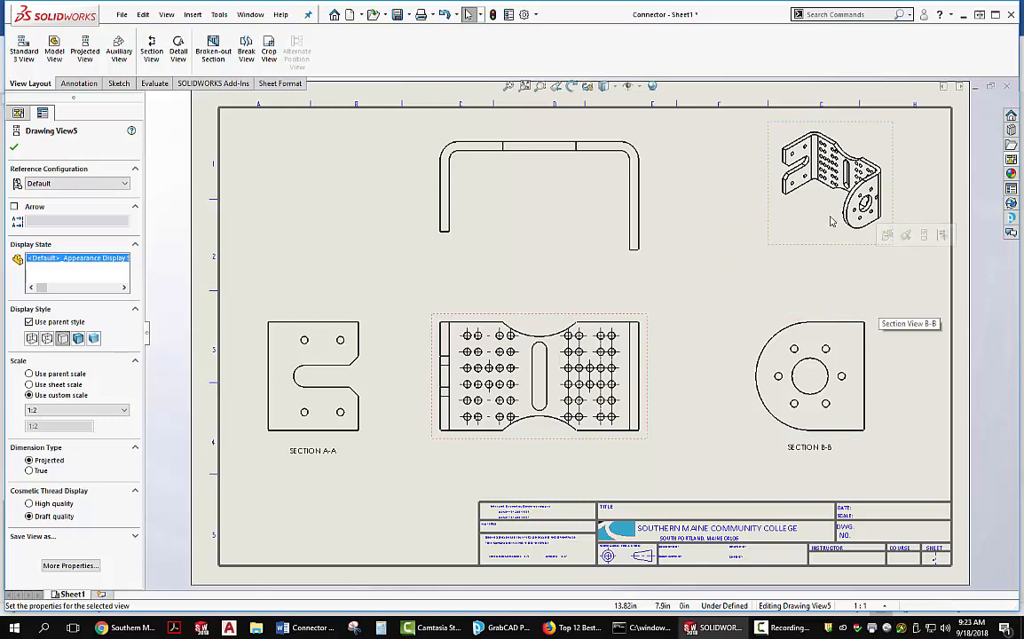
# - Remove the tangent edges from the isometric view
pyautogui.rightClick(852, 310)
pyautogui.moveTo(857, 350)
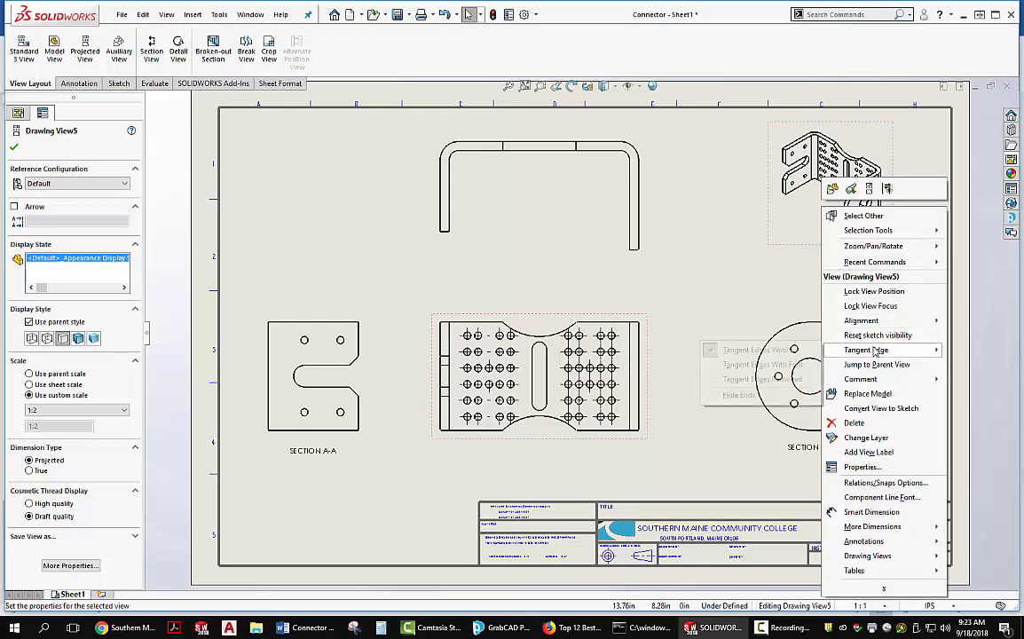
pyautogui.click(704, 344)
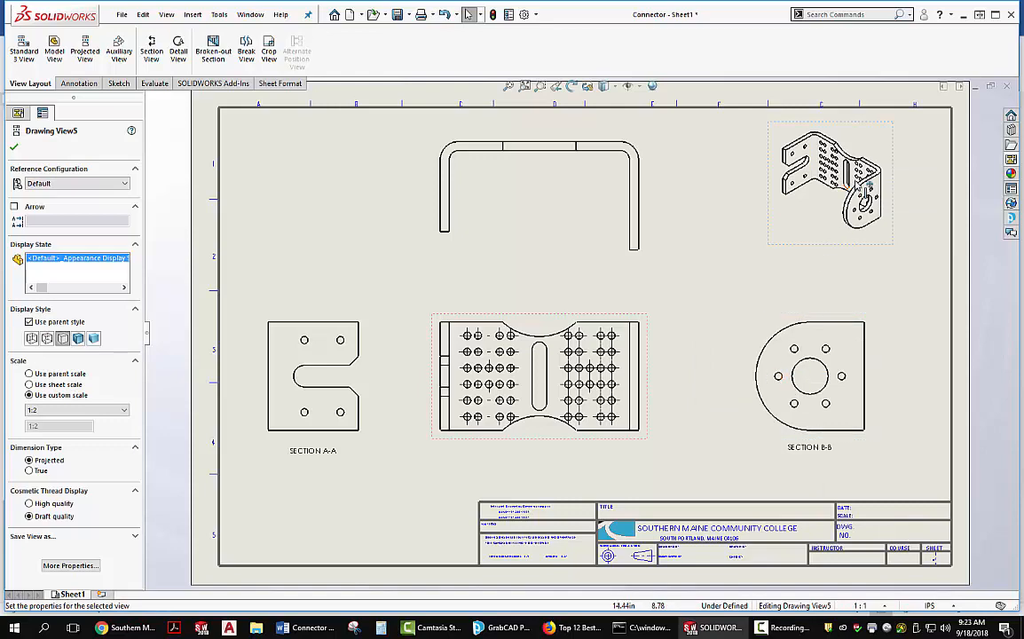
# - Try displaying the isometric view's tangent edges with font
pyautogui.scroll(-3, 871, 212)
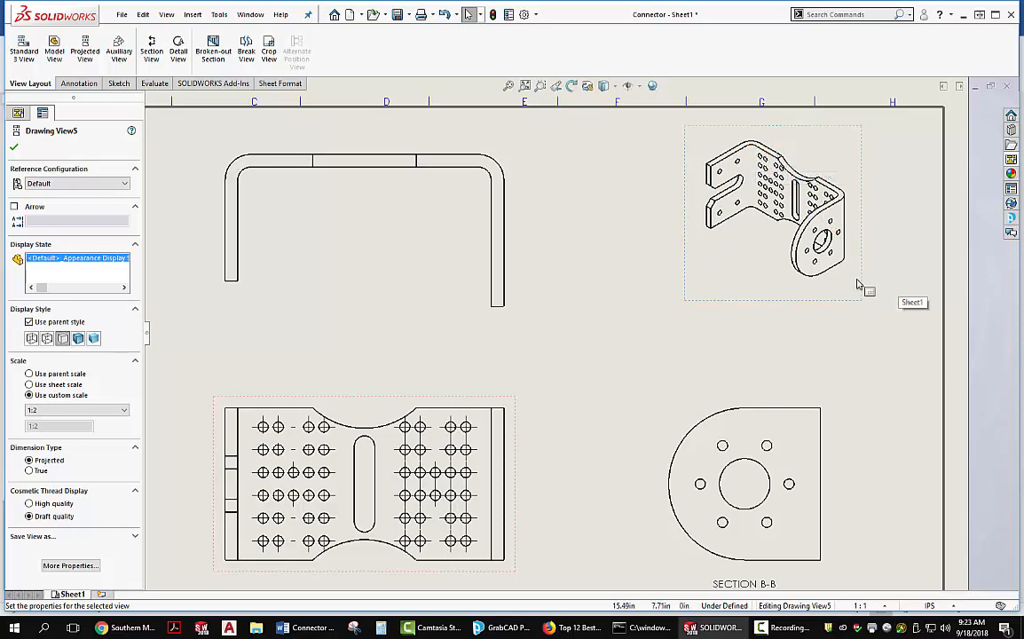
pyautogui.rightClick(754, 256)
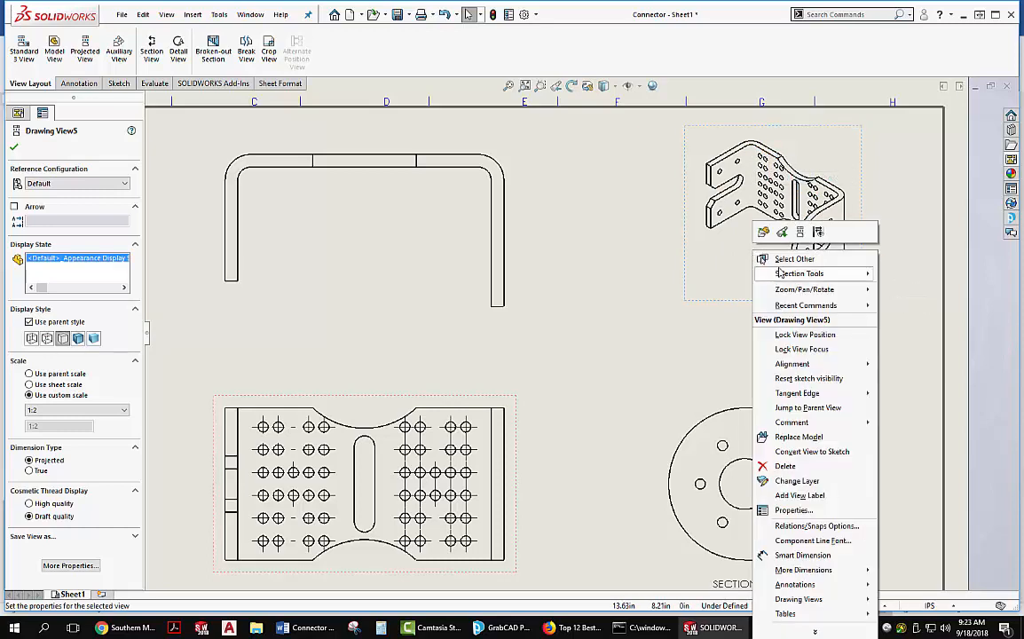
pyautogui.moveTo(780, 273)
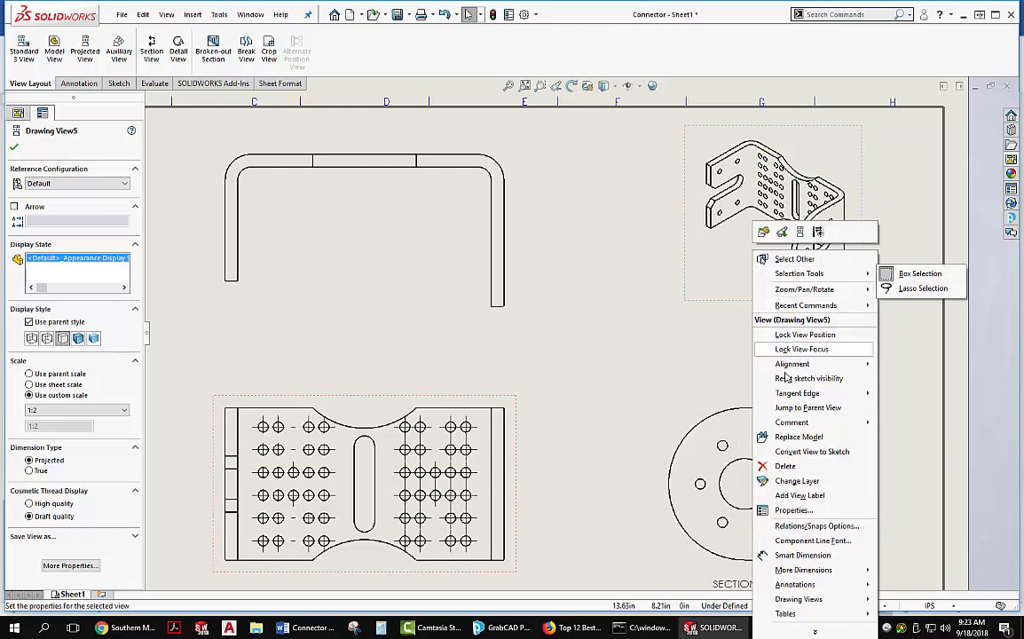
pyautogui.moveTo(792, 393)
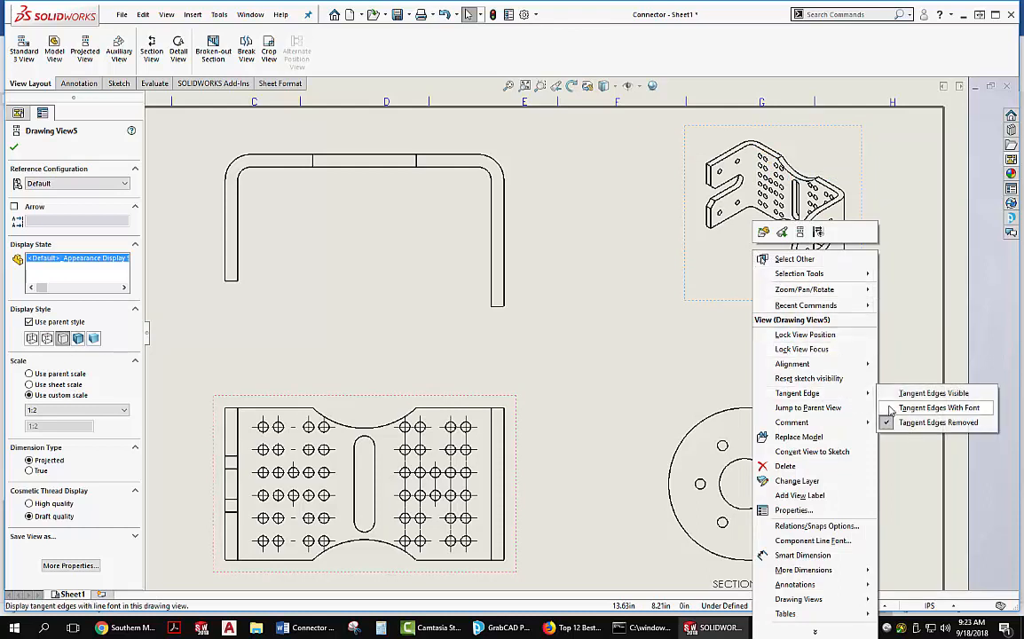
pyautogui.click(891, 408)
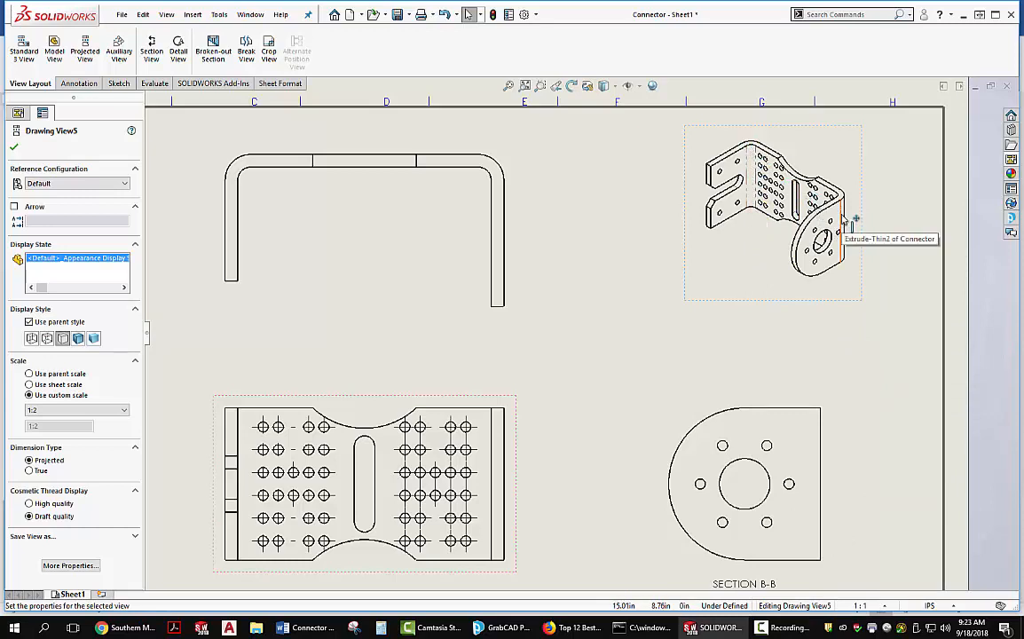
# - Switch the isometric view's tangent edge display back to Tangent Edges Removed
pyautogui.rightClick(752, 247)
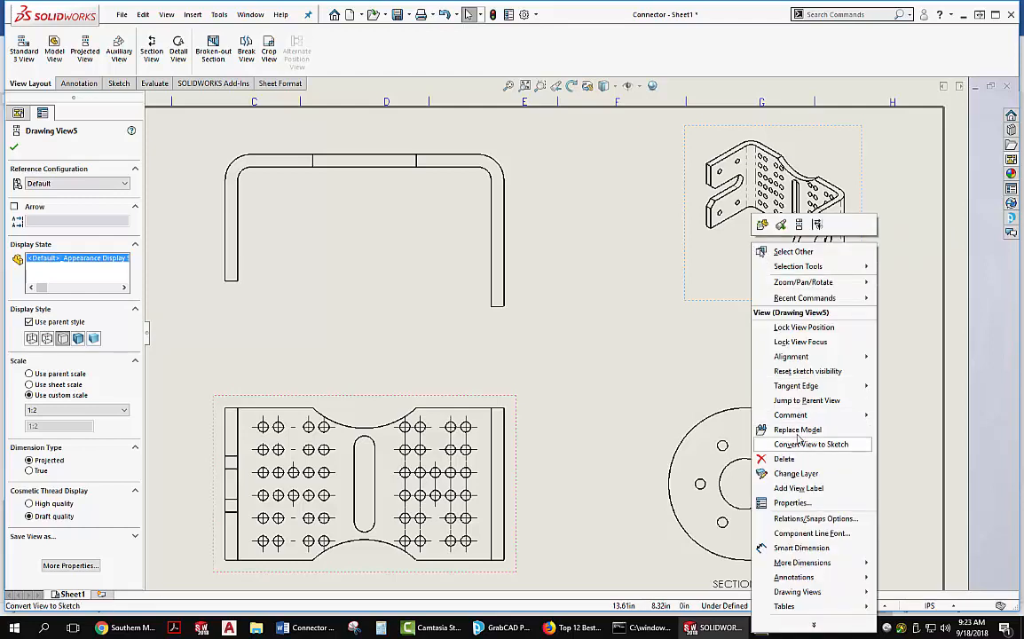
pyautogui.moveTo(801, 386)
pyautogui.click(909, 414)
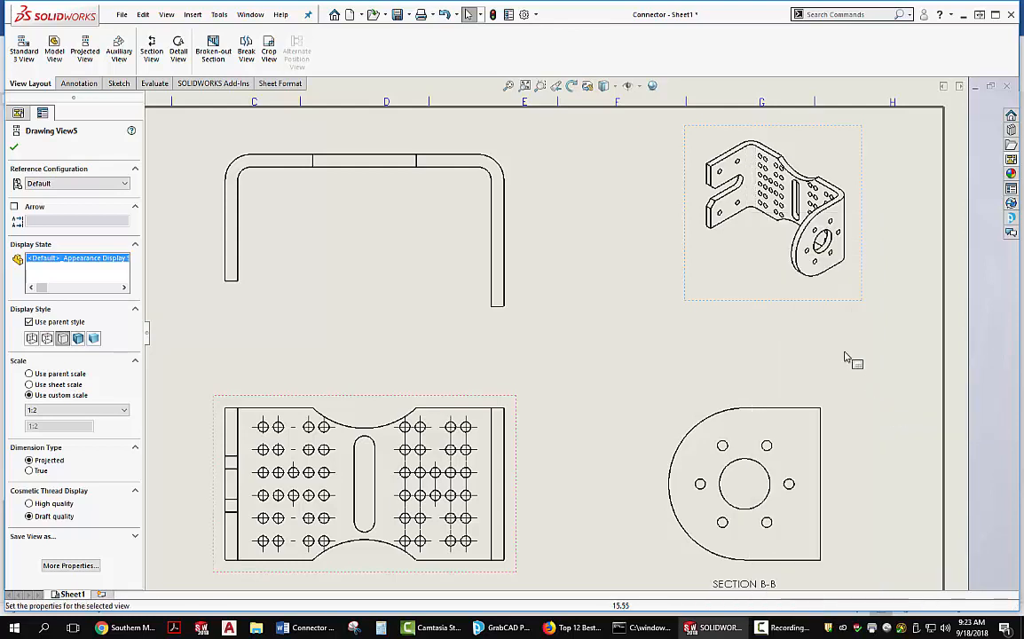
# - Try the Shaded With Edges and Shaded display styles on the isometric view
pyautogui.rightClick(760, 255)
pyautogui.click(760, 251)
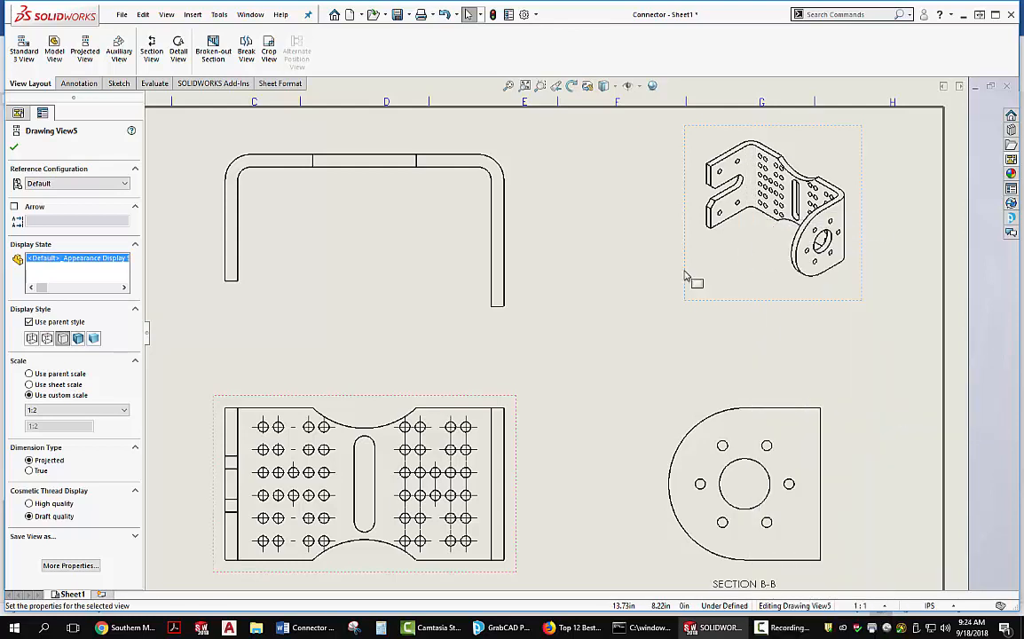
pyautogui.click(78, 339)
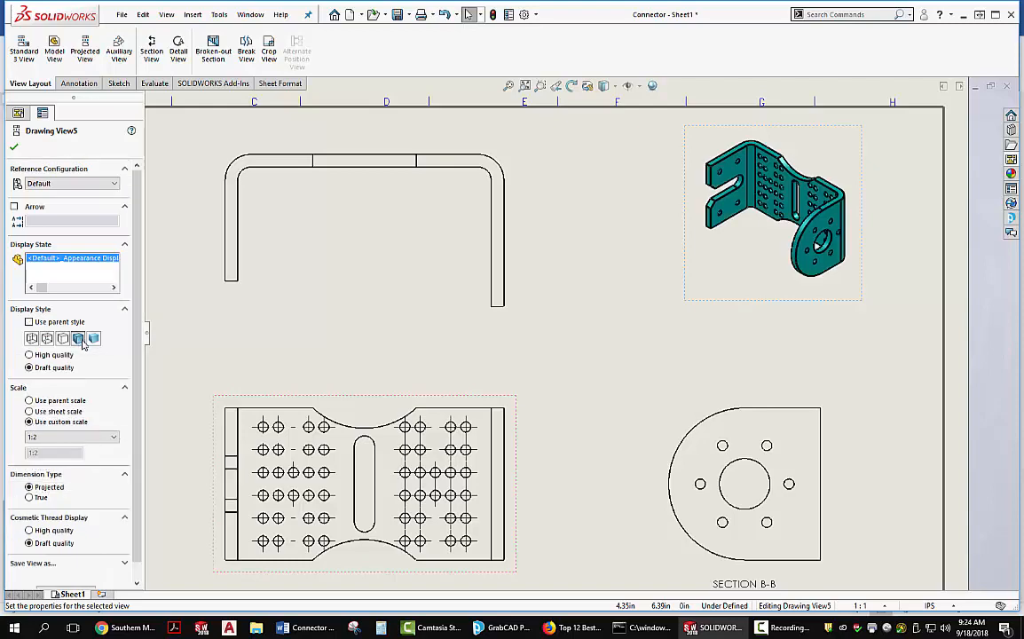
pyautogui.click(94, 341)
pyautogui.click(846, 365)
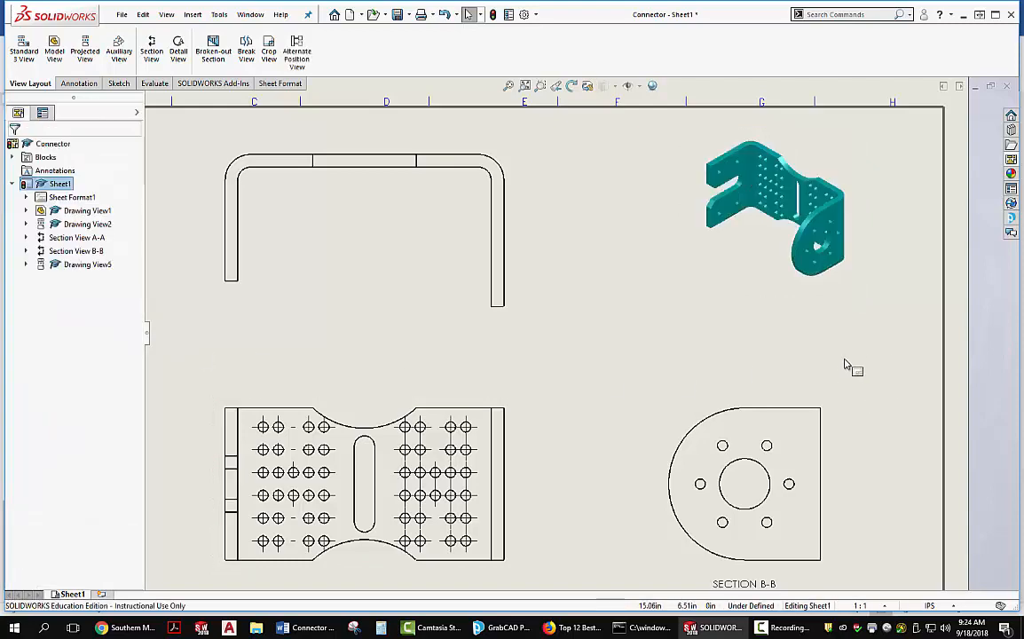
# - Set the isometric view's display style back to Hidden Lines Removed
pyautogui.click(755, 270)
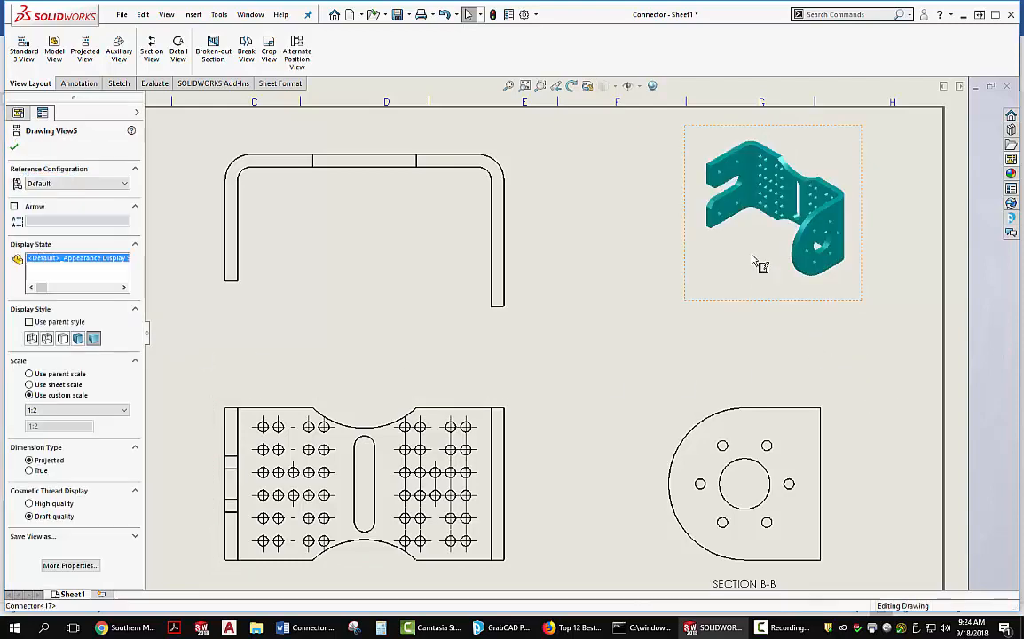
pyautogui.rightClick(755, 268)
pyautogui.click(66, 344)
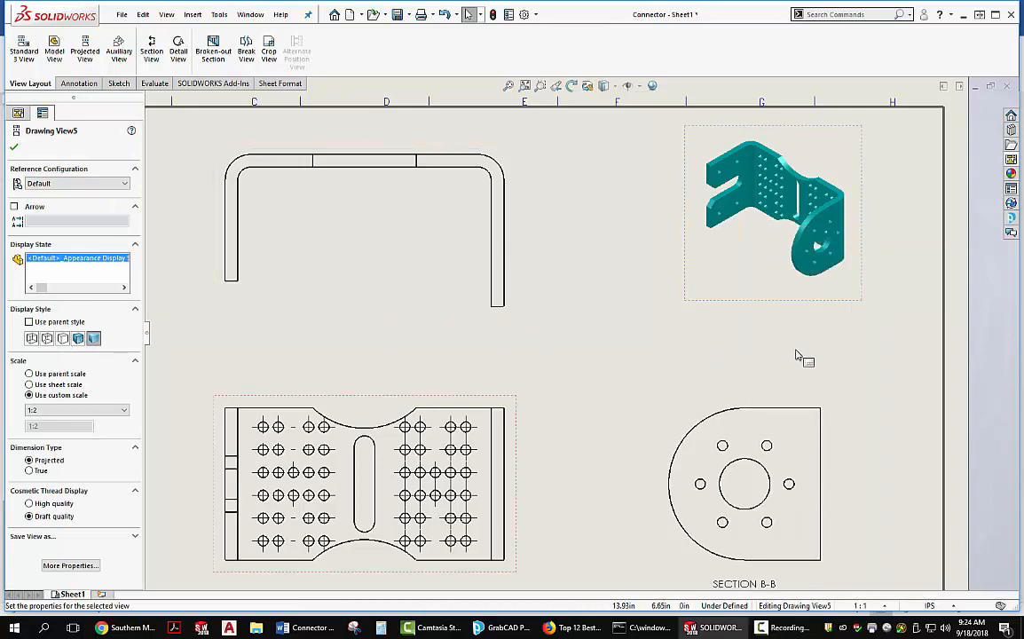
pyautogui.click(63, 339)
pyautogui.click(863, 356)
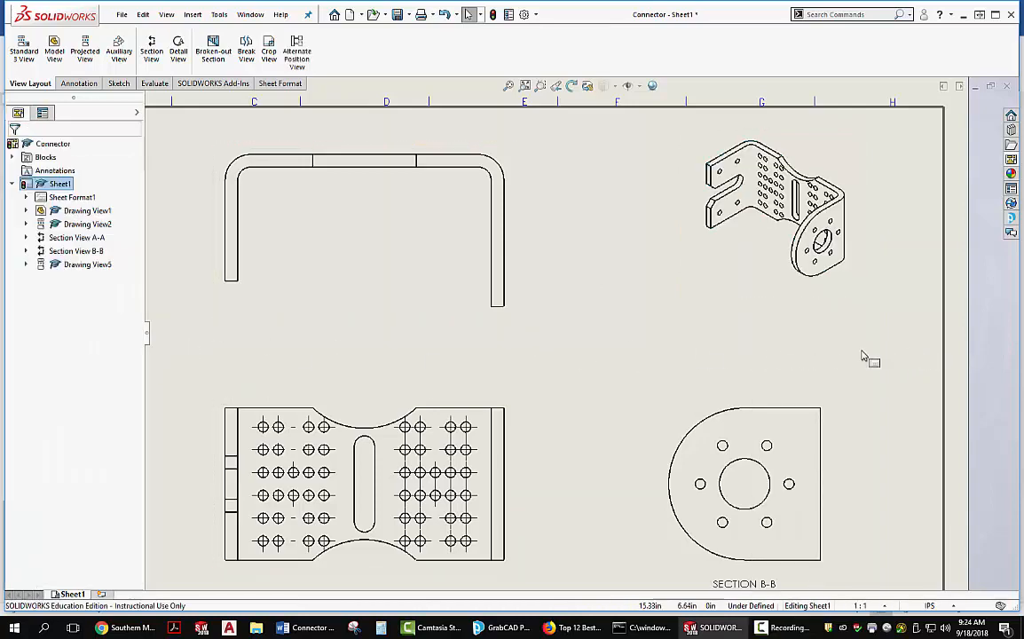
pyautogui.press('f')
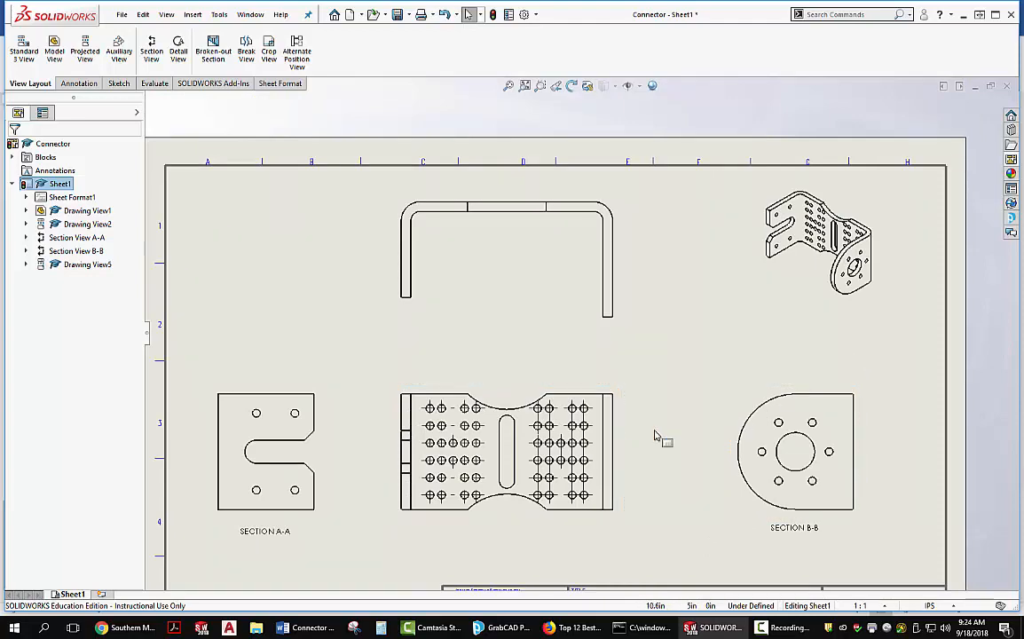
# - Switch to the Connector Assignment document in Word, examine its reference views and dimensions, and return to the SOLIDWORKS drawing
pyautogui.hotkey('alt', 'Tab')
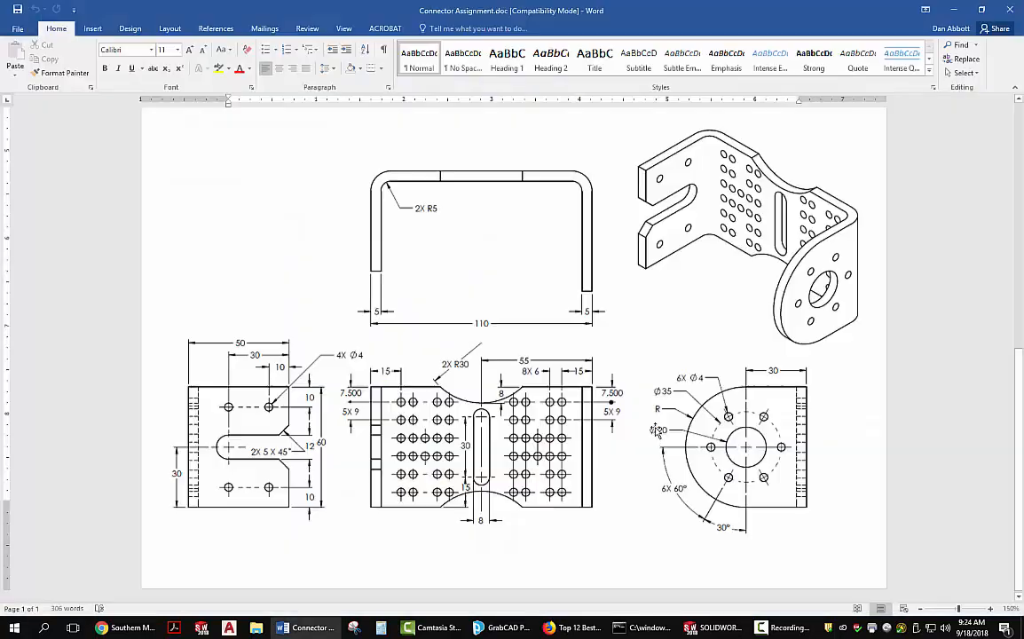
pyautogui.hotkey('alt', 'Tab')
pyautogui.hotkey('alt', 'Tab')
pyautogui.hotkey('alt', 'Tab')
pyautogui.hotkey('alt', 'Tab')
pyautogui.hotkey('alt', 'Tab')
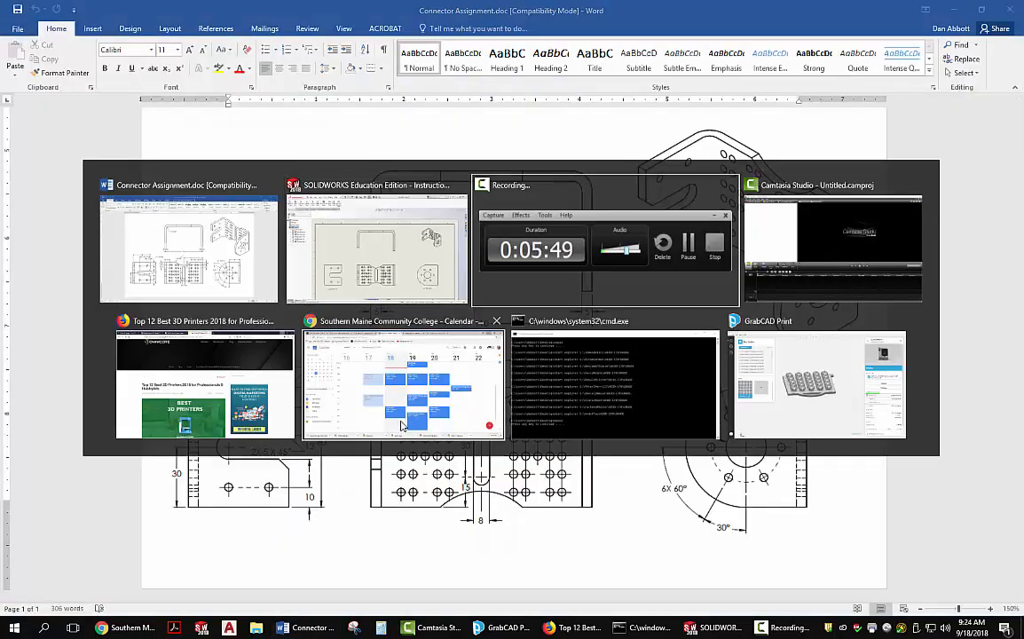
pyautogui.hotkey('alt', 'Tab')
pyautogui.hotkey('alt', 'Tab')
pyautogui.hotkey('alt', 'Tab')
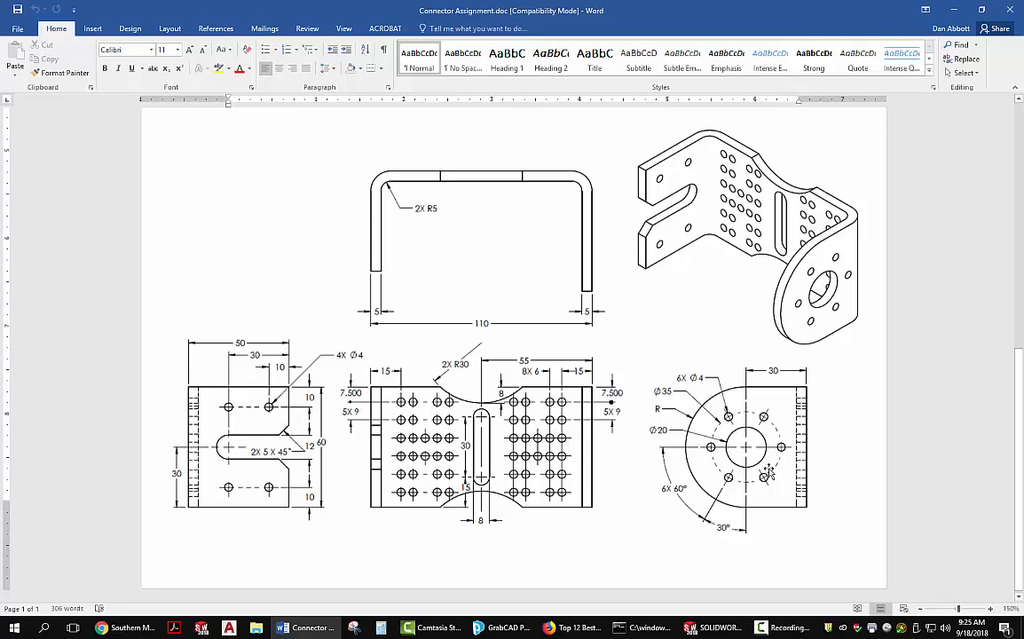
pyautogui.hotkey('alt', 'Tab')
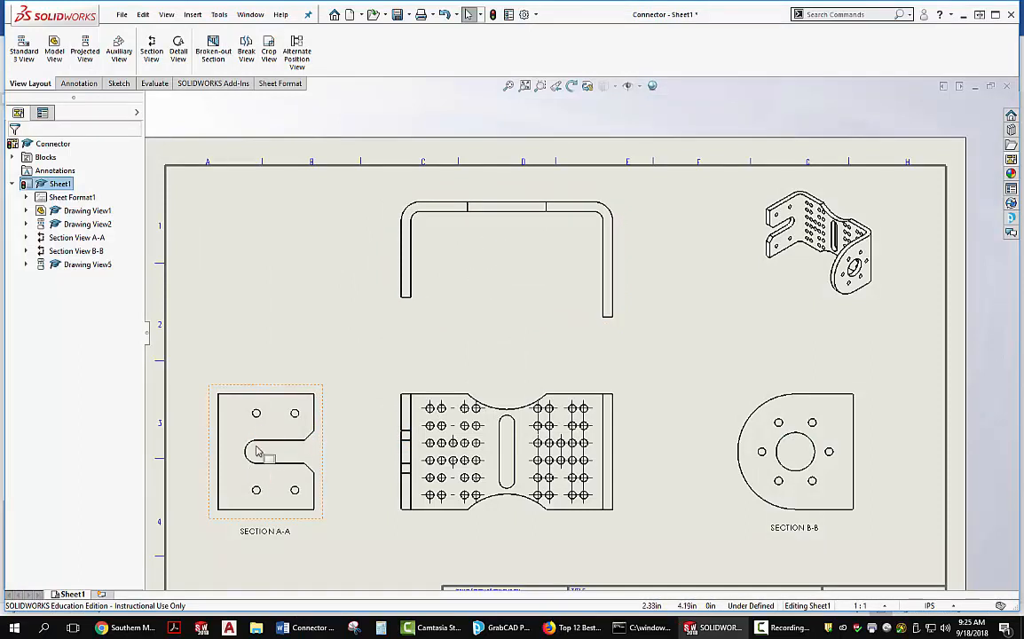
# - Try the Hidden Lines Visible display style on the top view, and set it back to Hidden Lines Removed
pyautogui.click(513, 259)
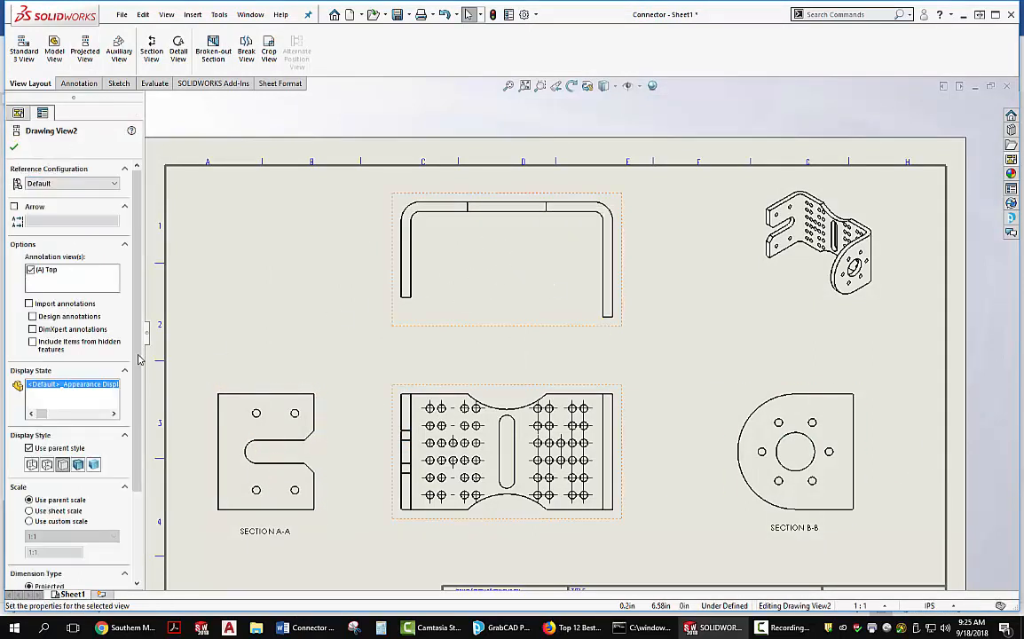
pyautogui.click(47, 465)
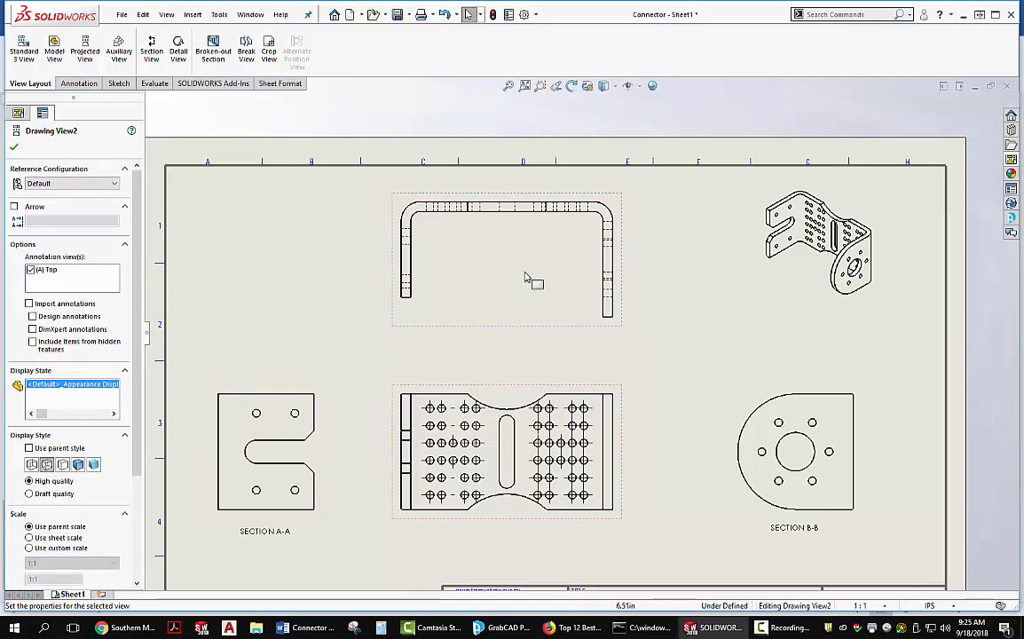
pyautogui.click(63, 465)
pyautogui.click(297, 272)
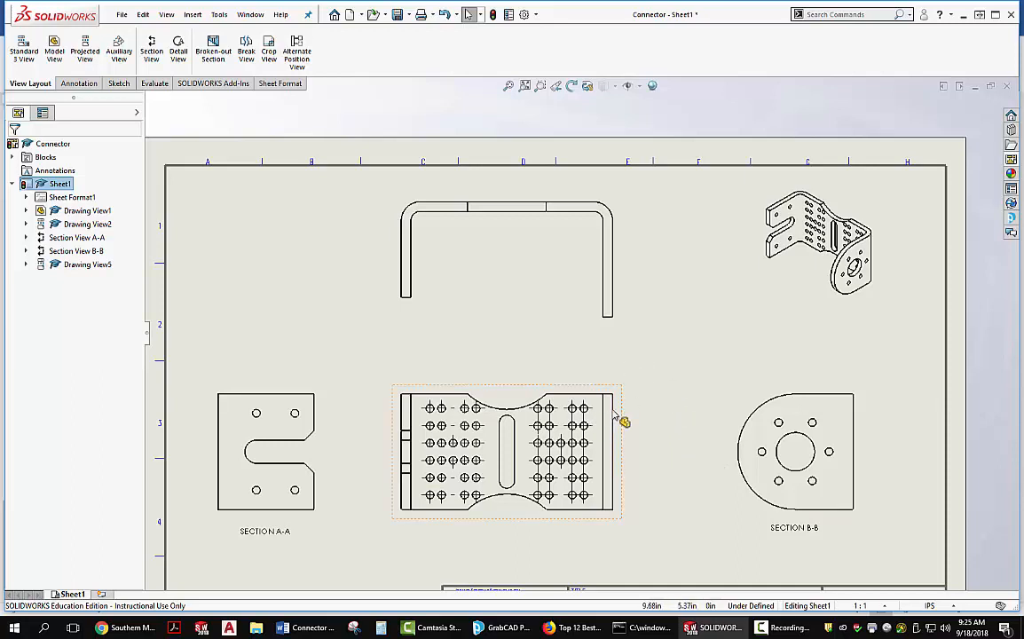
# - Examine the front view's hole patterns, center marks and edges up close, and return to the whole sheet
pyautogui.scroll(2, 590, 416)
pyautogui.scroll(-5, 581, 373)
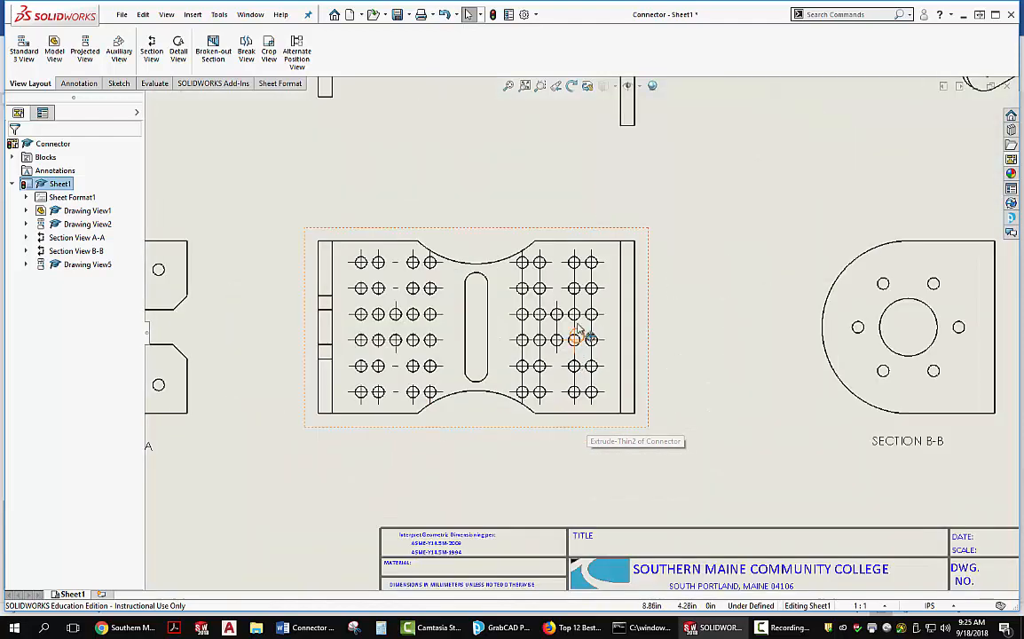
pyautogui.scroll(-5, 578, 330)
pyautogui.scroll(2, 599, 284)
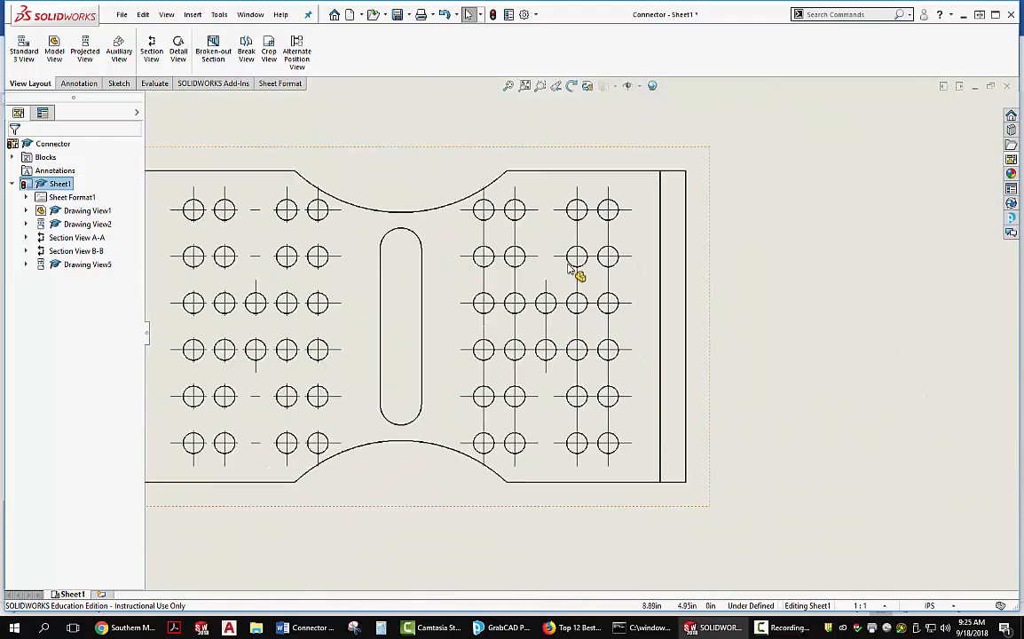
pyautogui.moveTo(587, 267); pyautogui.dragTo(605, 358, button='middle')
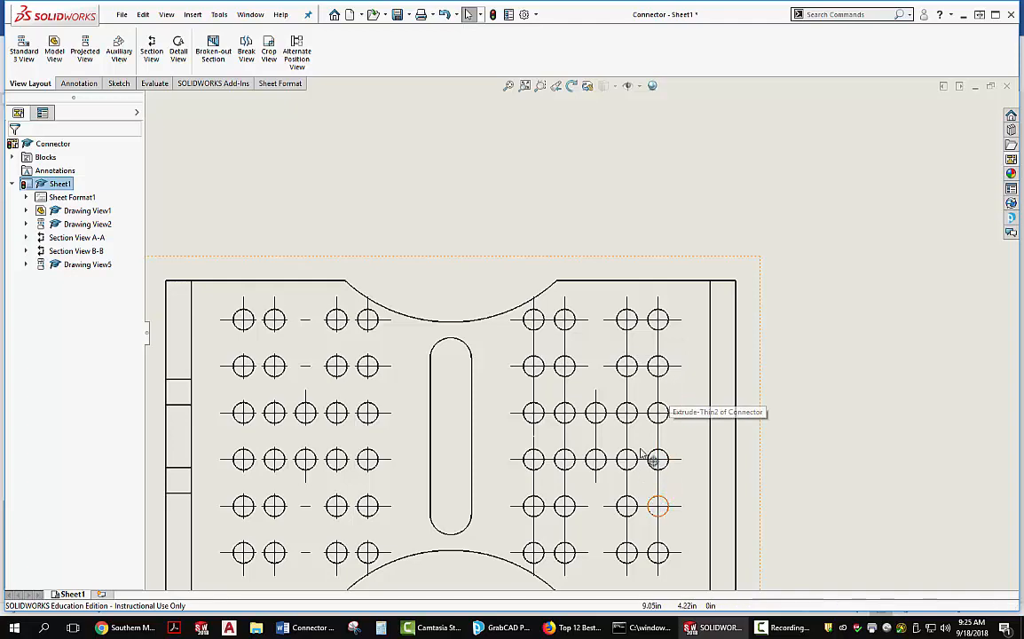
pyautogui.scroll(3, 587, 393)
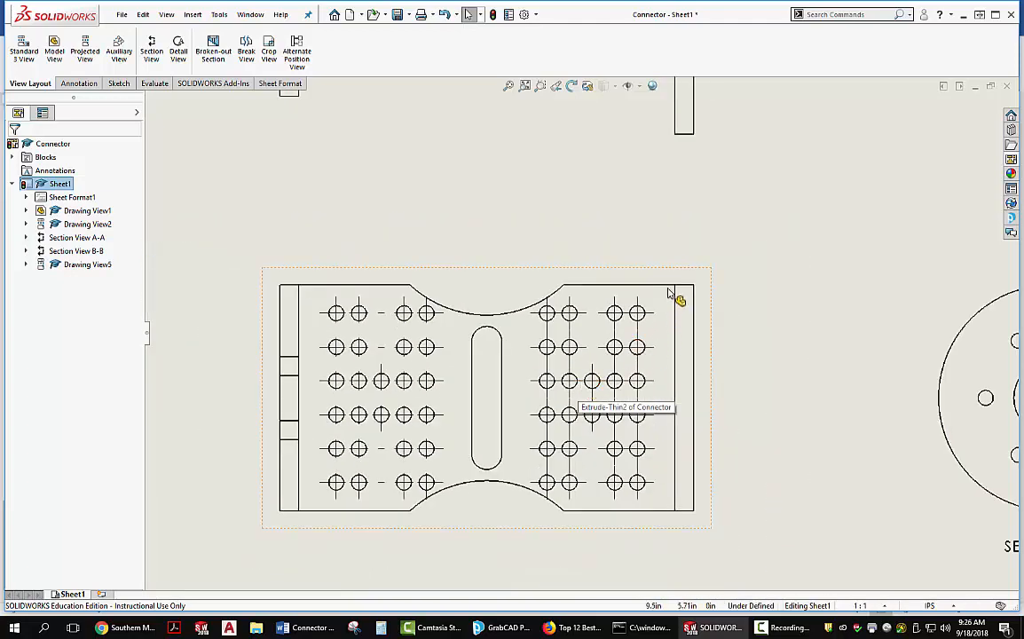
pyautogui.scroll(2, 670, 297)
pyautogui.scroll(-2, 604, 336)
pyautogui.scroll(-2, 604, 335)
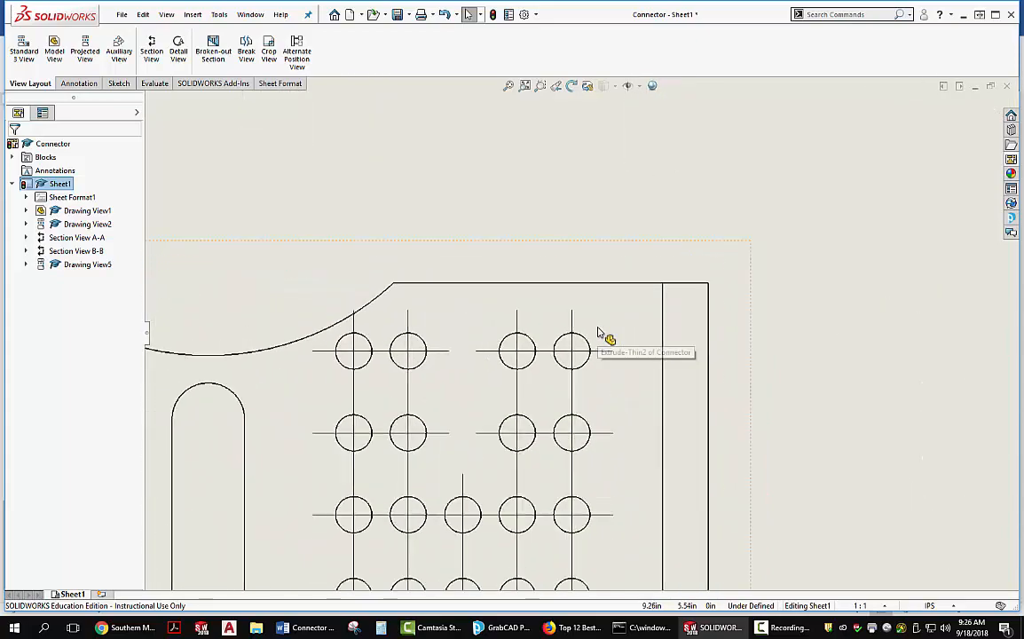
pyautogui.scroll(4, 604, 335)
pyautogui.scroll(2, 612, 320)
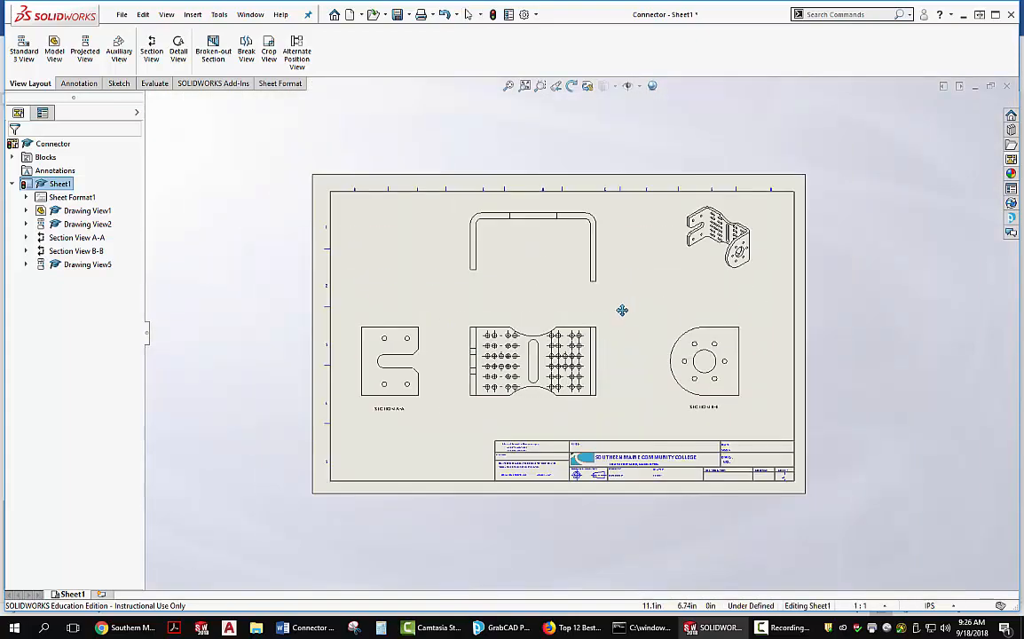
pyautogui.scroll(-1, 592, 339)
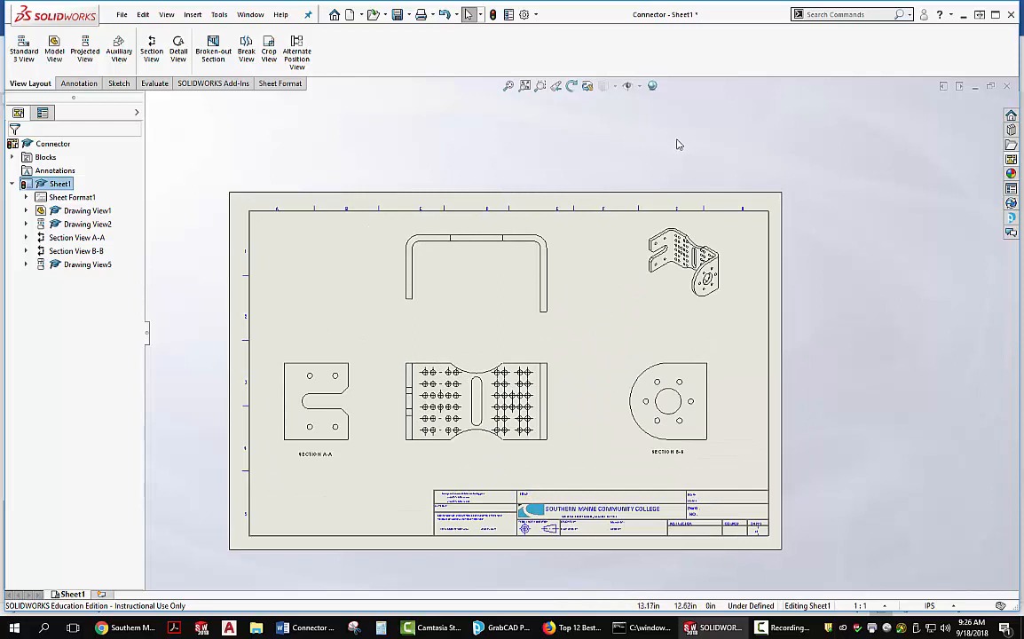
pyautogui.click(537, 15)
pyautogui.click(540, 32)
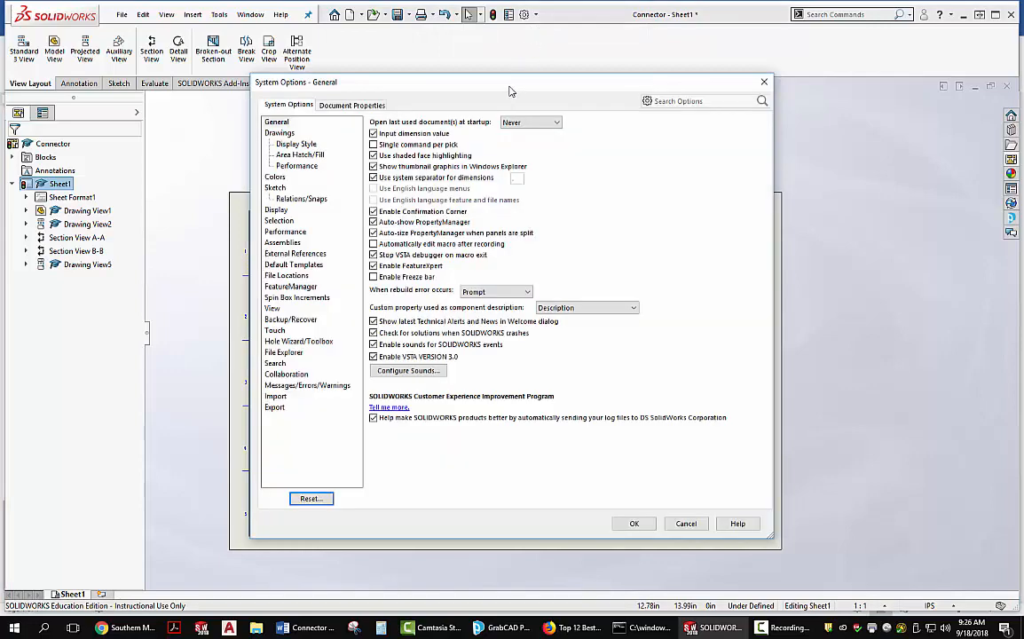
pyautogui.moveTo(463, 81); pyautogui.dragTo(777, 75)
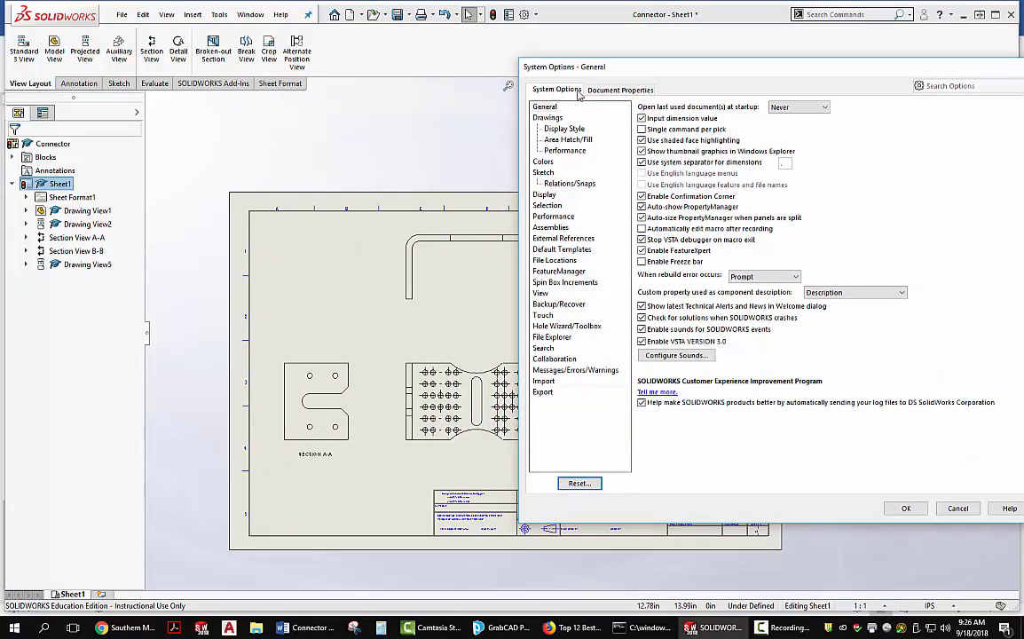
pyautogui.click(616, 92)
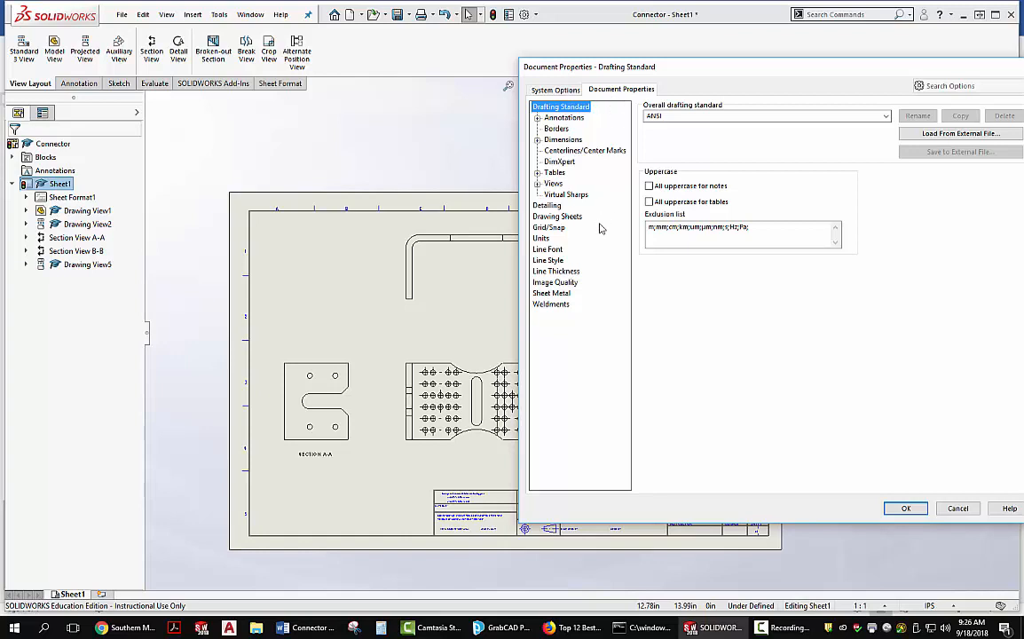
pyautogui.click(550, 261)
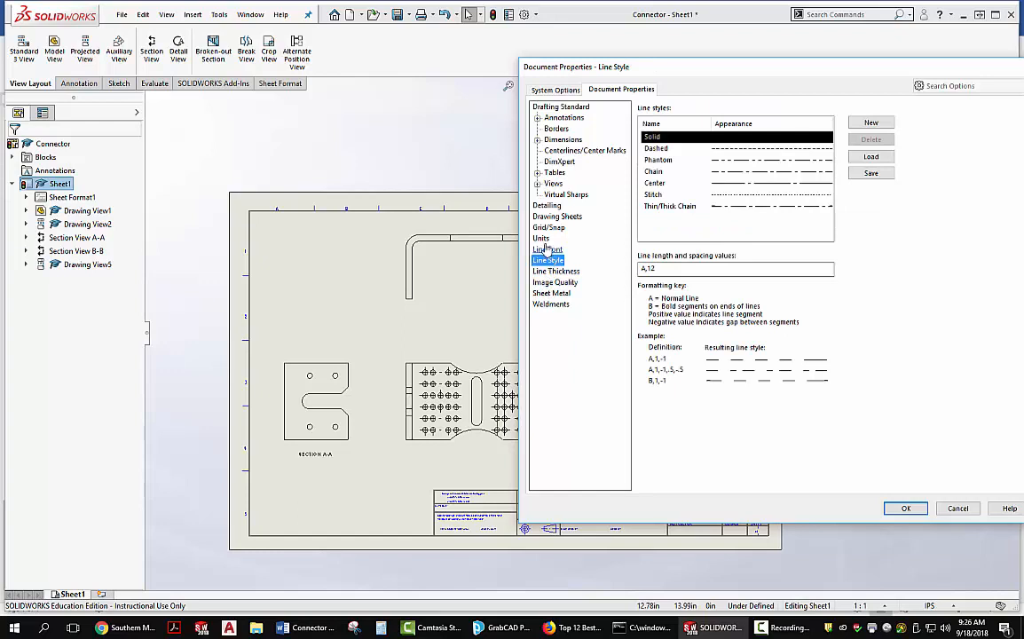
pyautogui.click(546, 250)
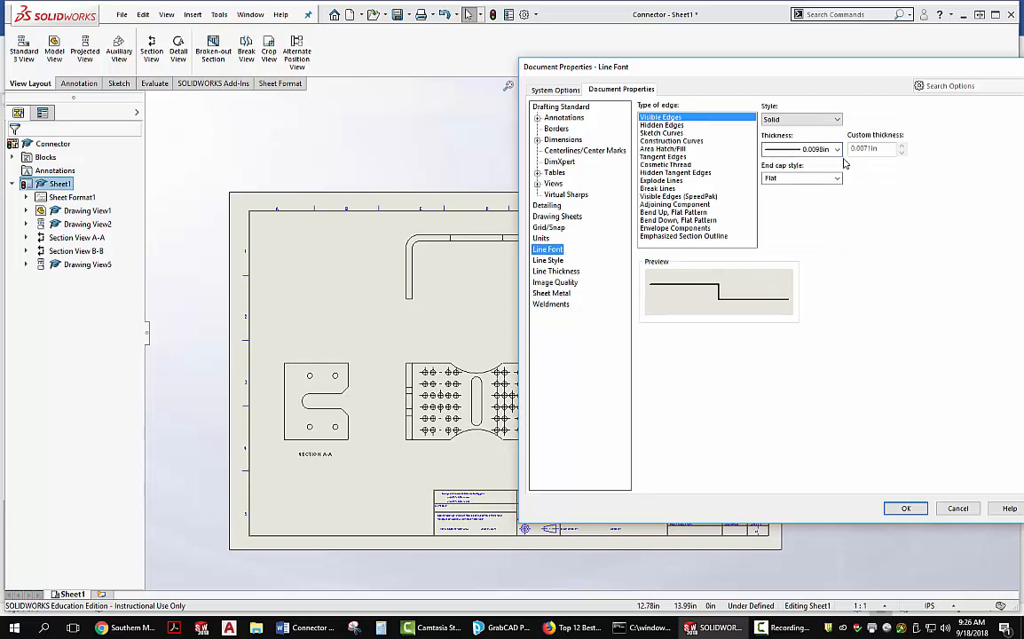
pyautogui.moveTo(871, 69); pyautogui.dragTo(567, 88)
pyautogui.click(694, 86)
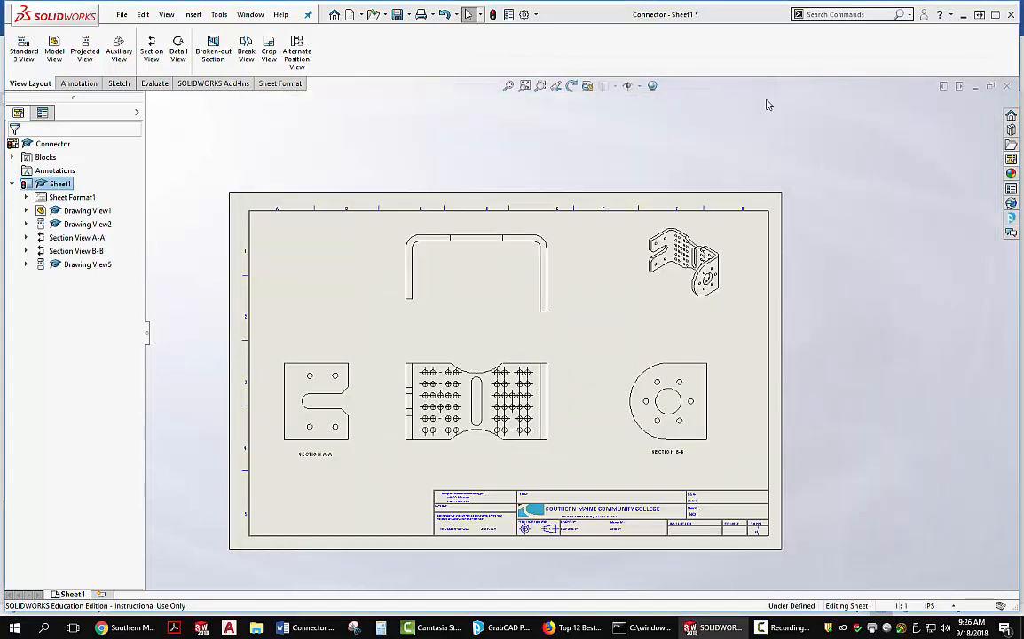
# - Set the drawing's unit system to MMGS and open the Line Font settings in the document properties
pyautogui.click(954, 607)
pyautogui.click(878, 555)
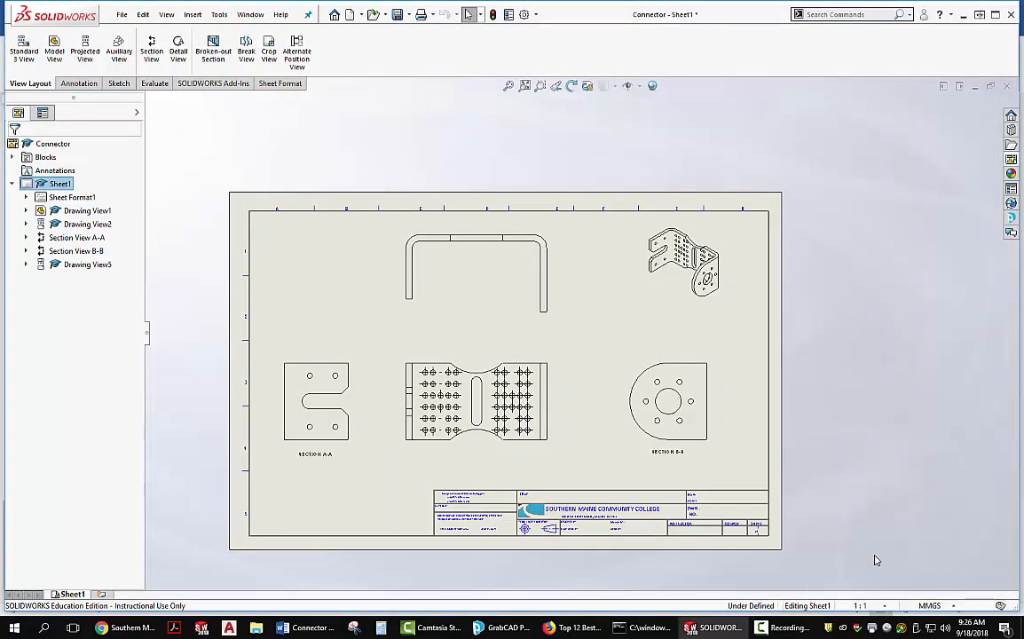
pyautogui.click(535, 15)
pyautogui.click(546, 30)
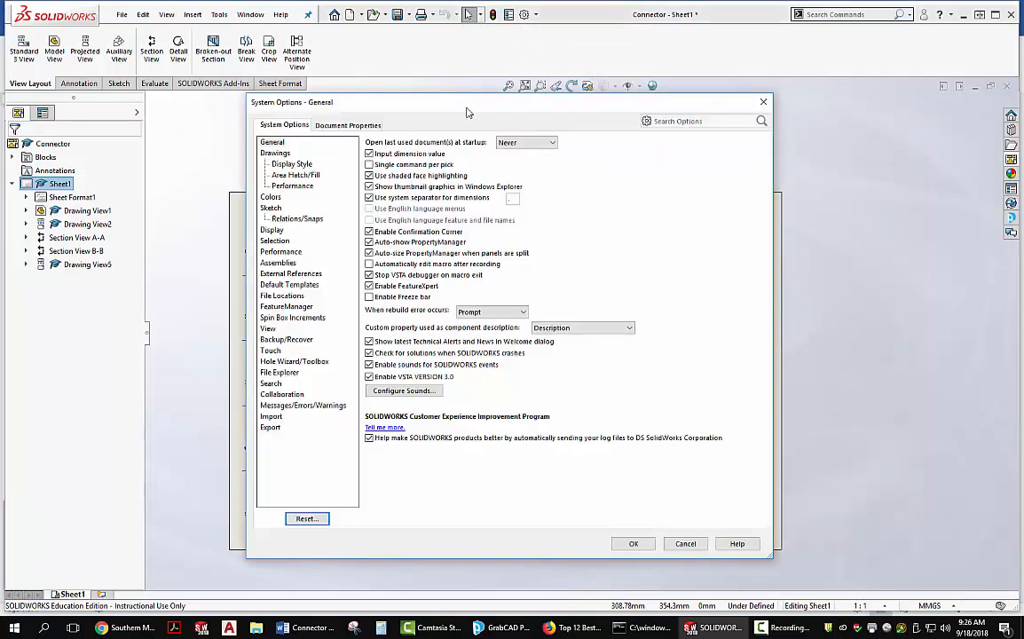
pyautogui.moveTo(462, 104); pyautogui.dragTo(743, 86)
pyautogui.click(627, 108)
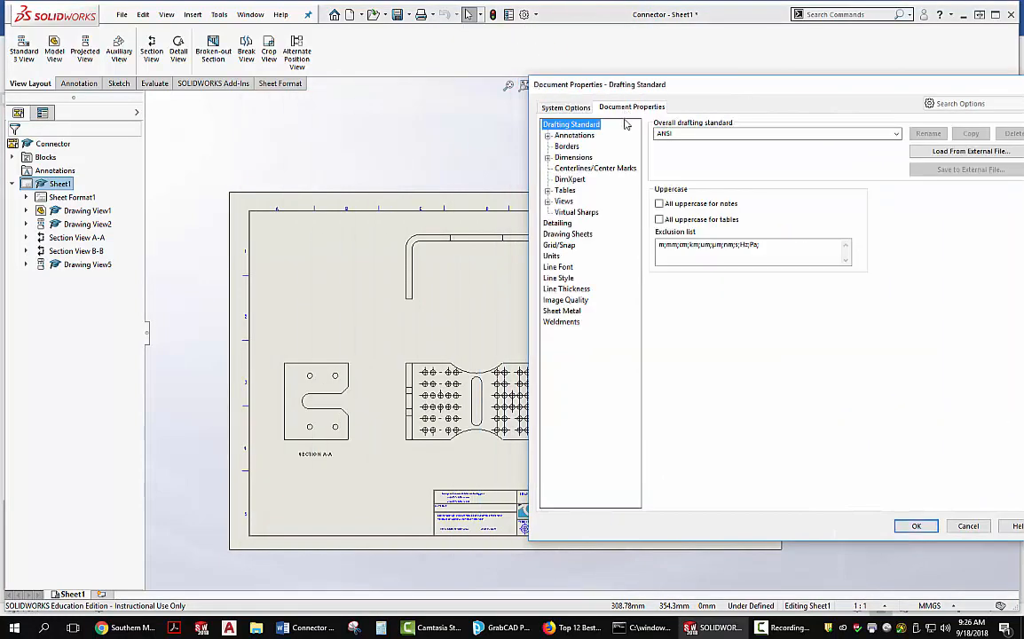
pyautogui.click(559, 266)
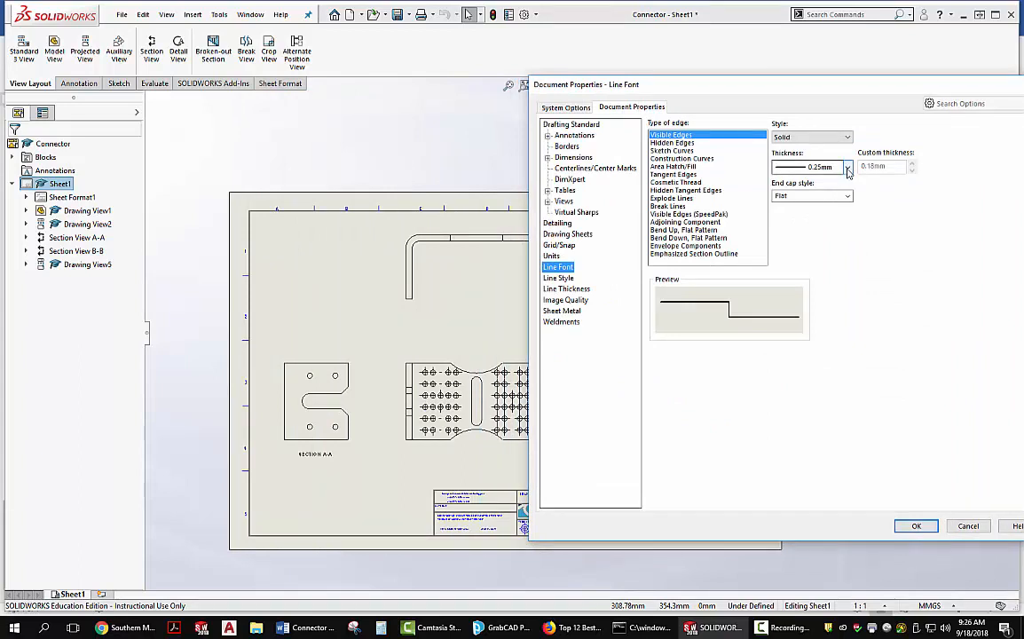
# - Set the line thickness of Visible Edges to 0.35 mm and apply it to the drawing
pyautogui.click(685, 143)
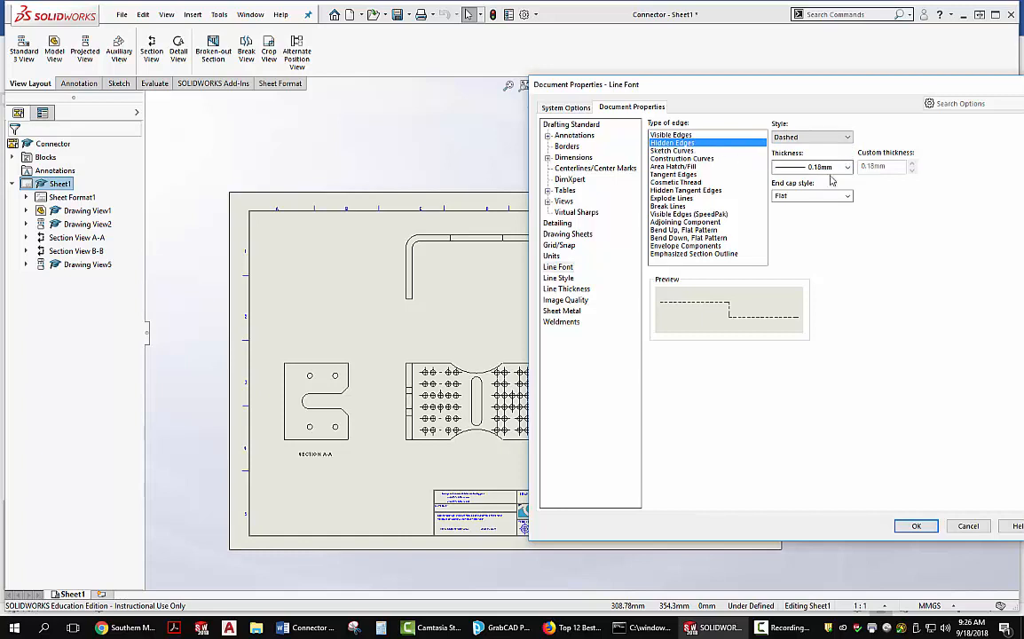
pyautogui.click(681, 135)
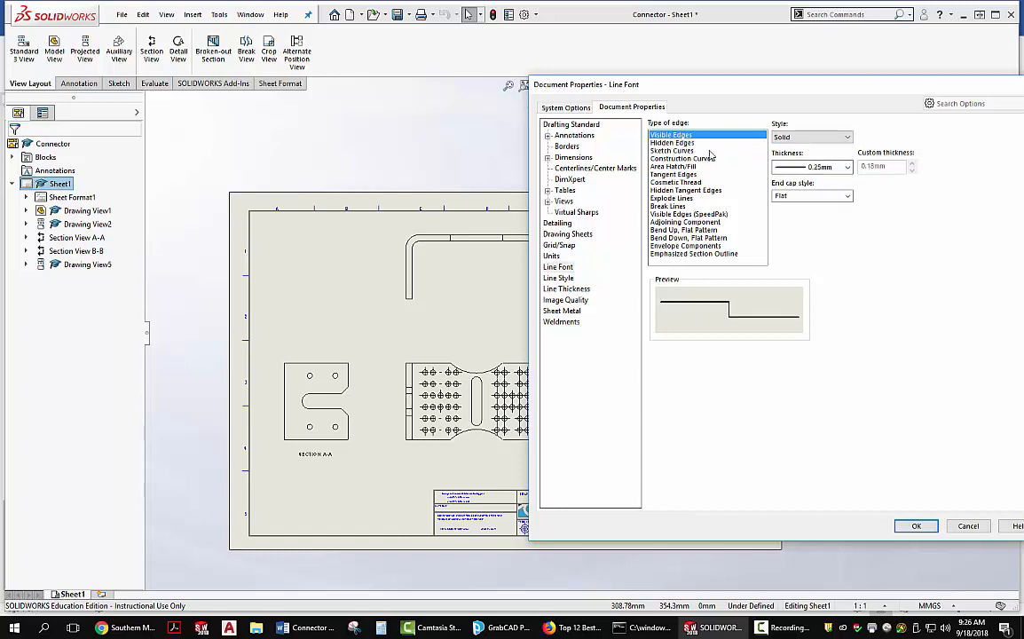
pyautogui.click(846, 167)
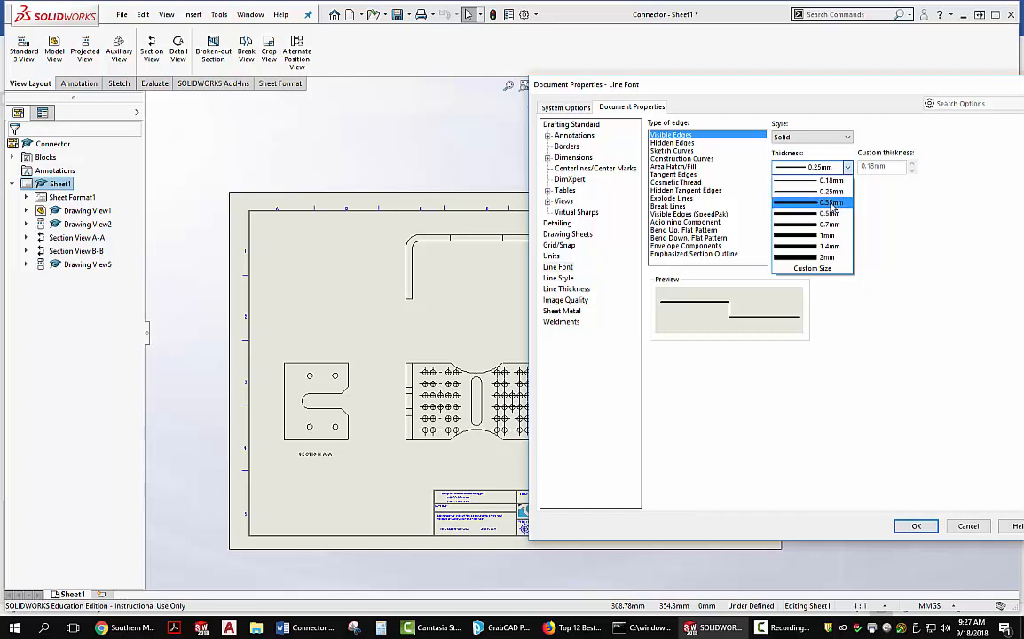
pyautogui.click(830, 202)
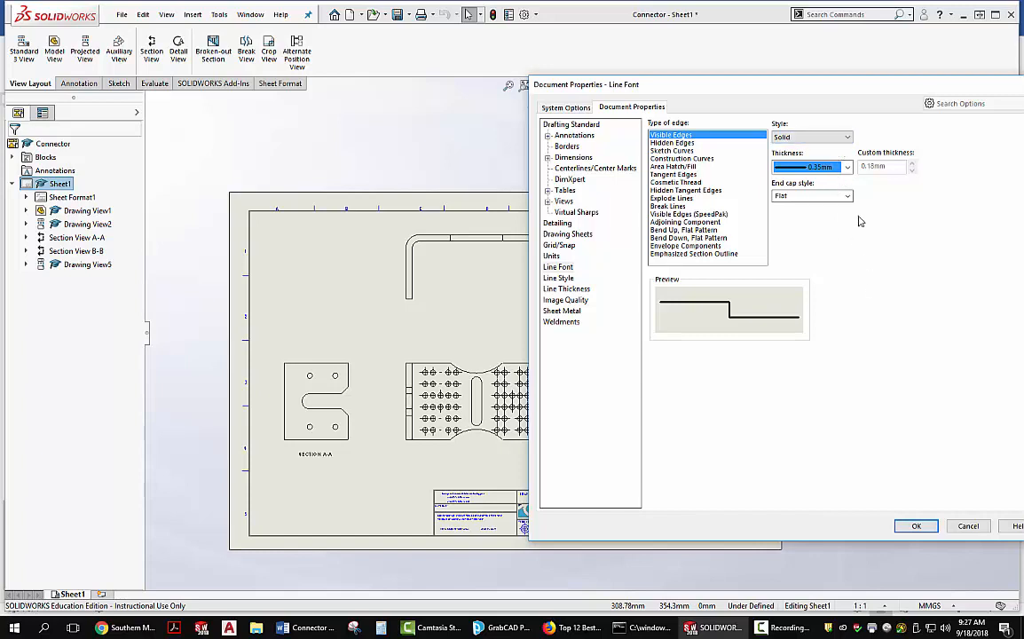
pyautogui.click(678, 143)
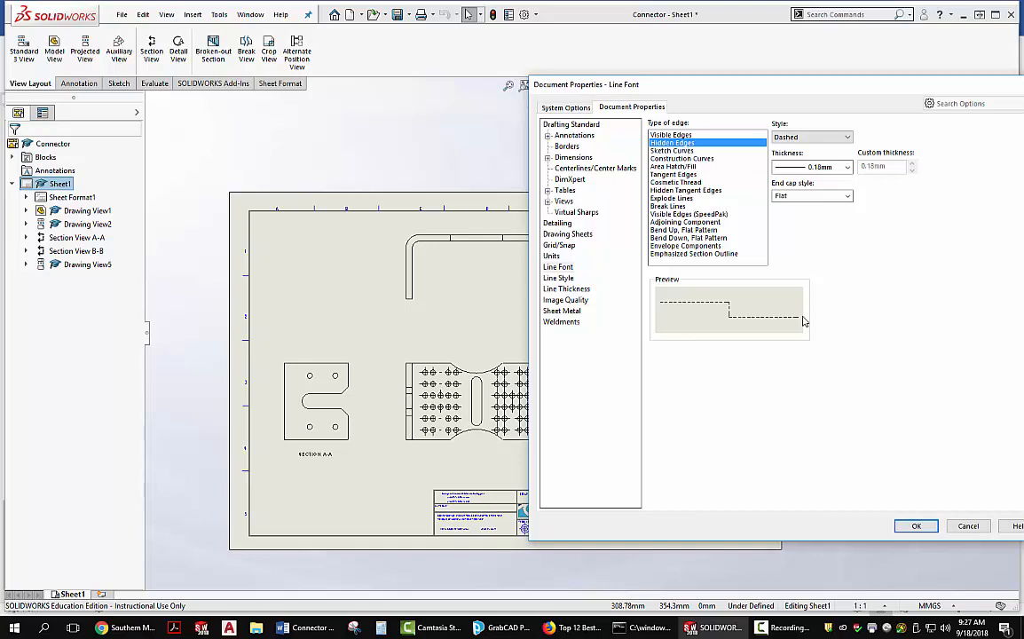
pyautogui.click(916, 526)
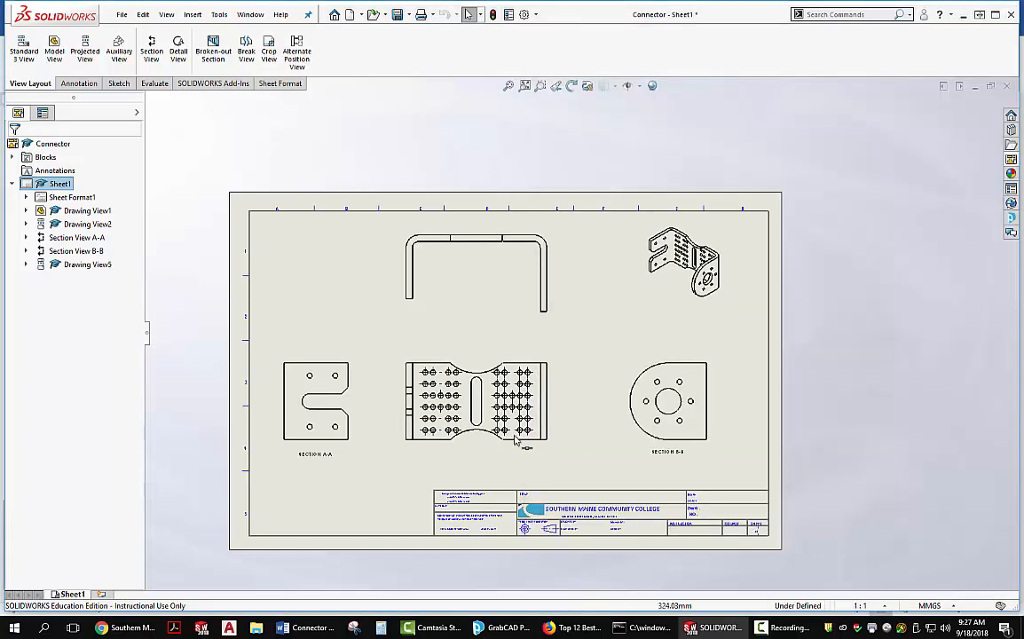
pyautogui.scroll(-5, 510, 368)
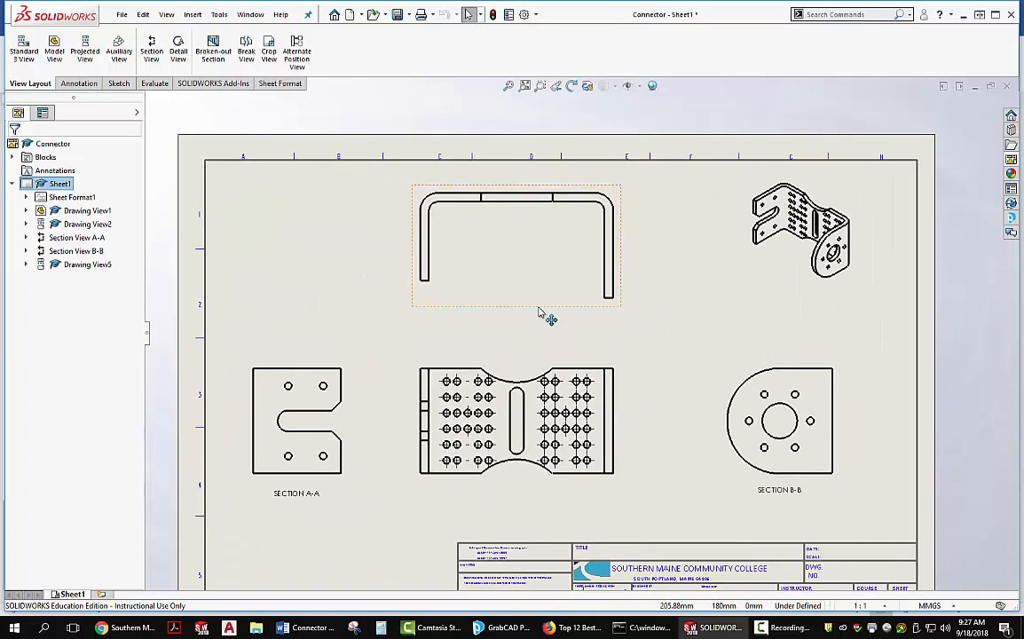
# - Select ANSI as the overall drafting standard in the drawing's document properties
pyautogui.click(535, 14)
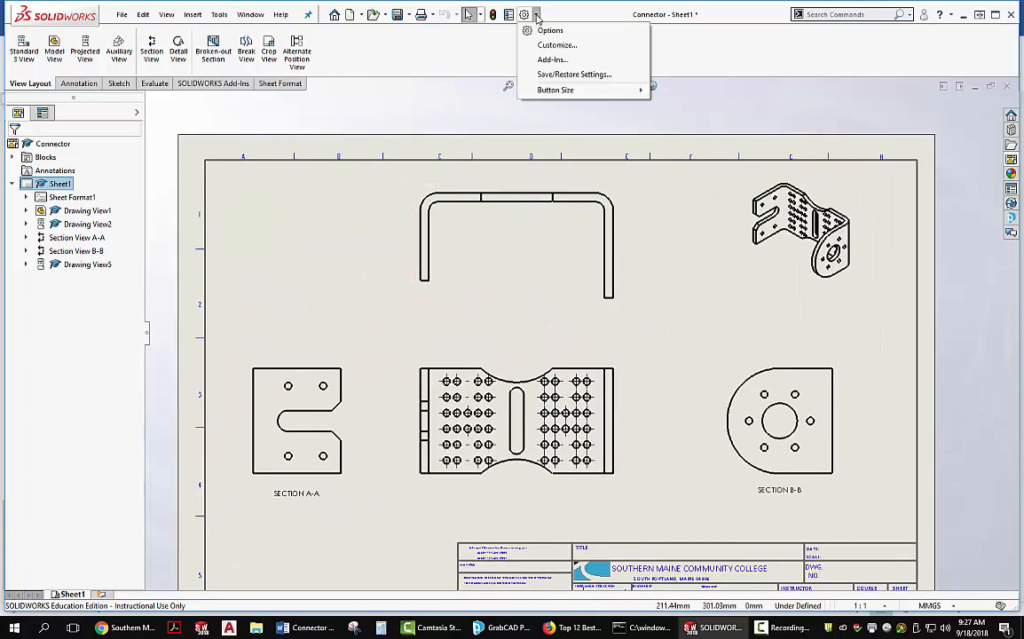
pyautogui.click(535, 28)
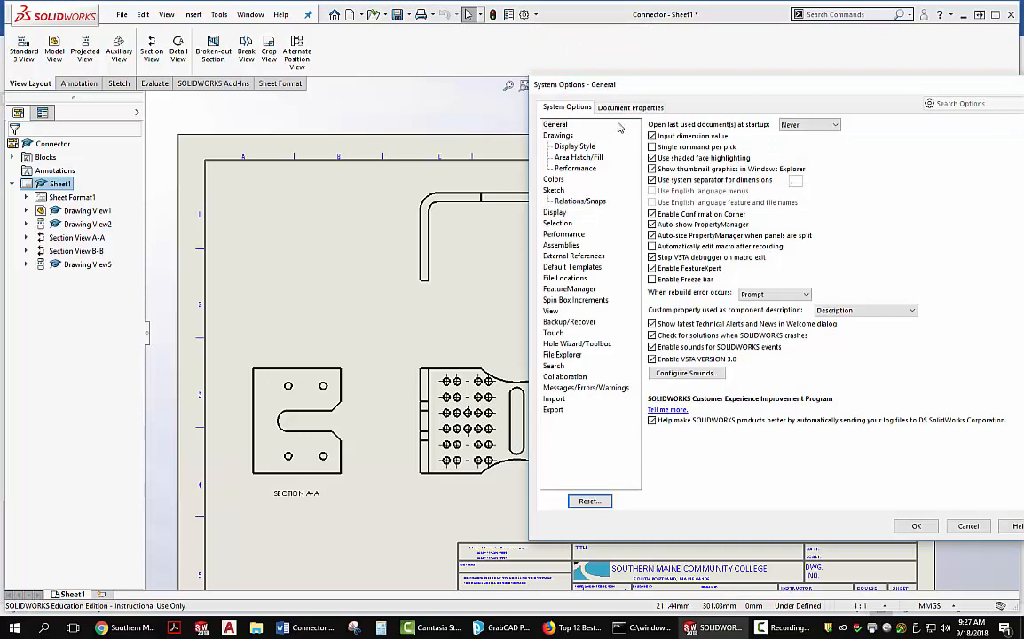
pyautogui.click(626, 110)
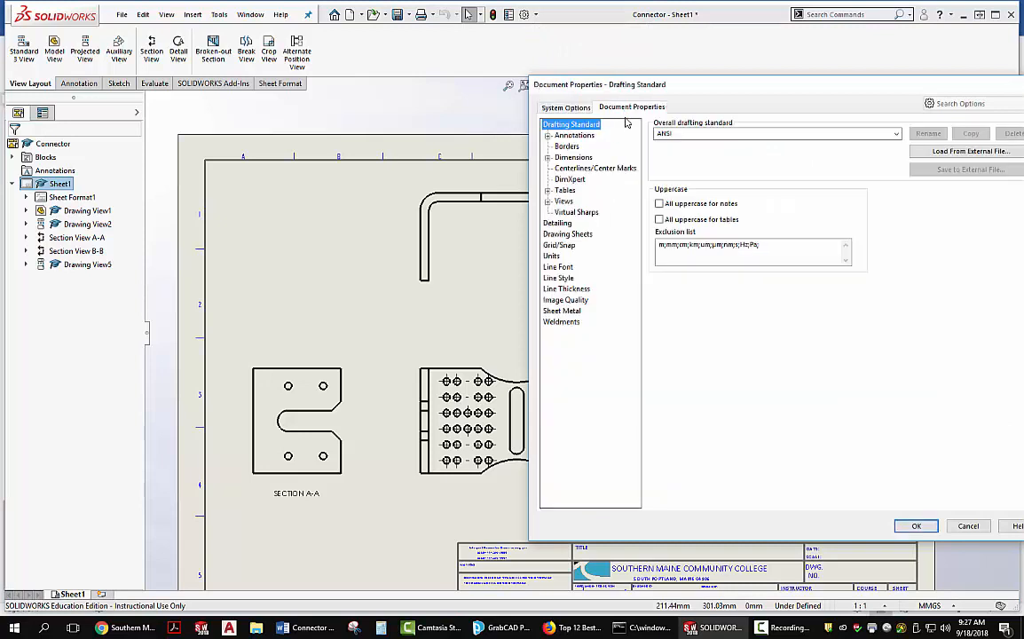
pyautogui.click(896, 134)
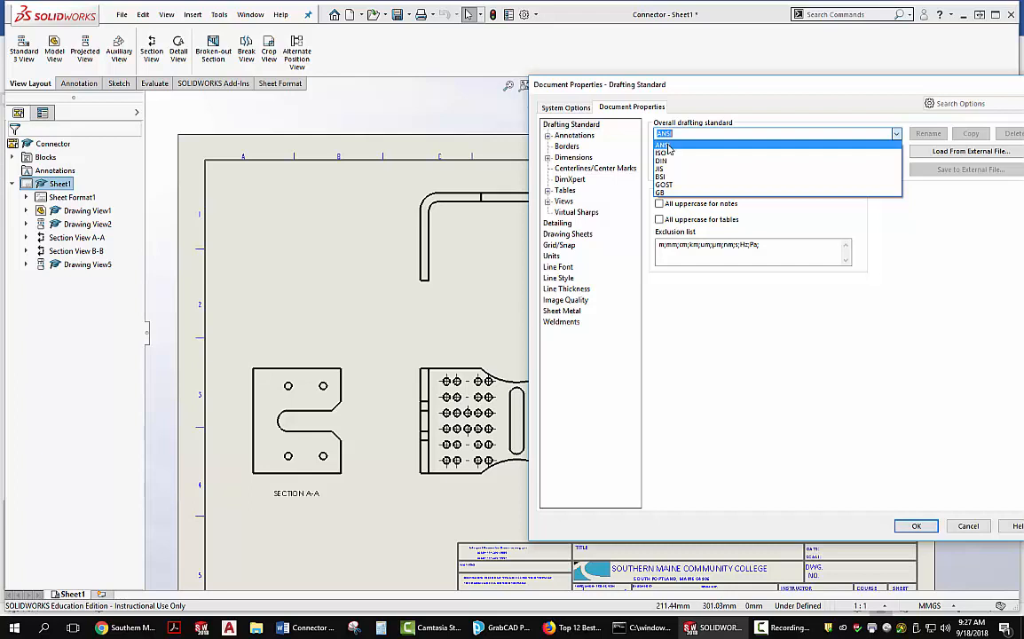
pyautogui.click(668, 146)
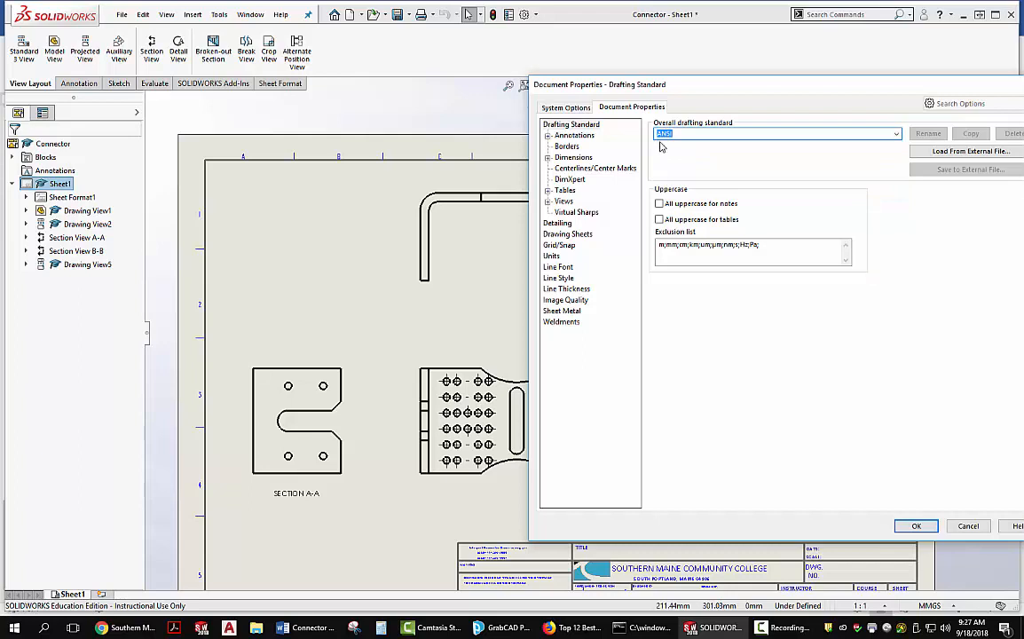
# - Set the text height of the dimension font to 3 mm in the document's Dimensions settings
pyautogui.click(548, 158)
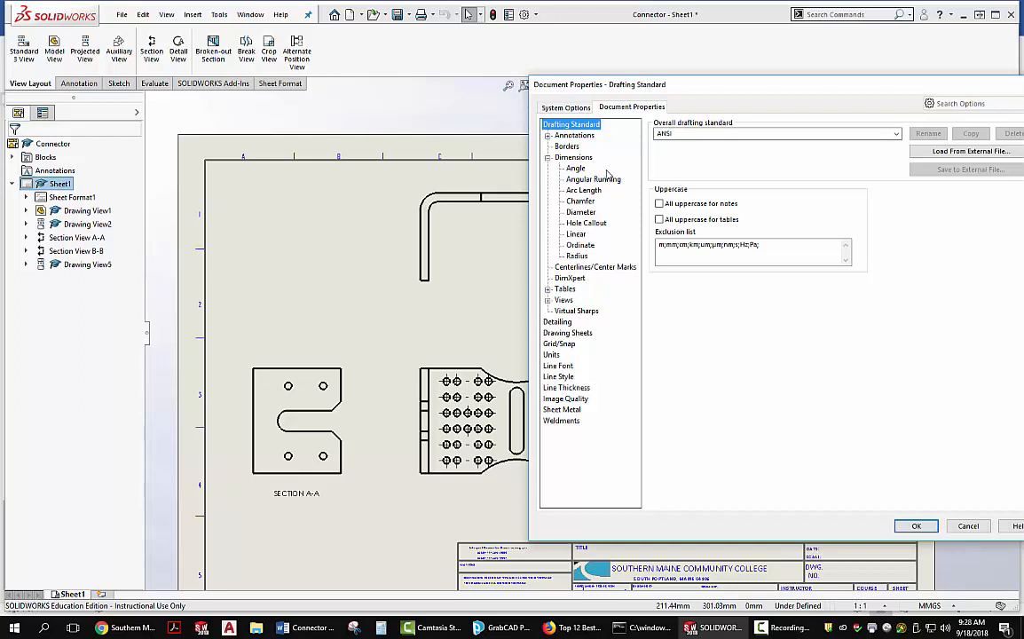
pyautogui.click(567, 160)
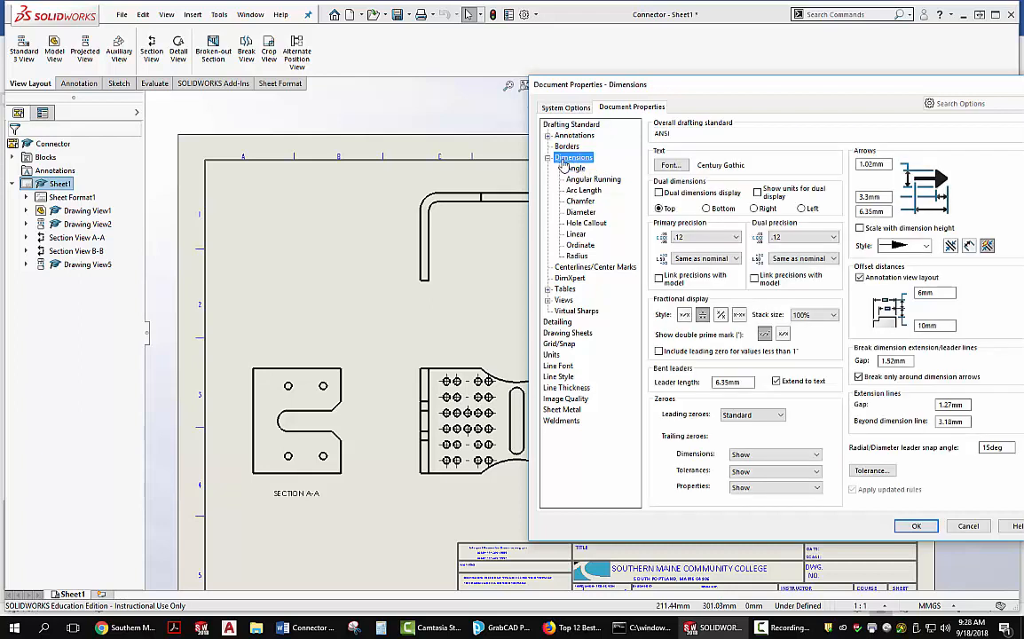
pyautogui.click(670, 165)
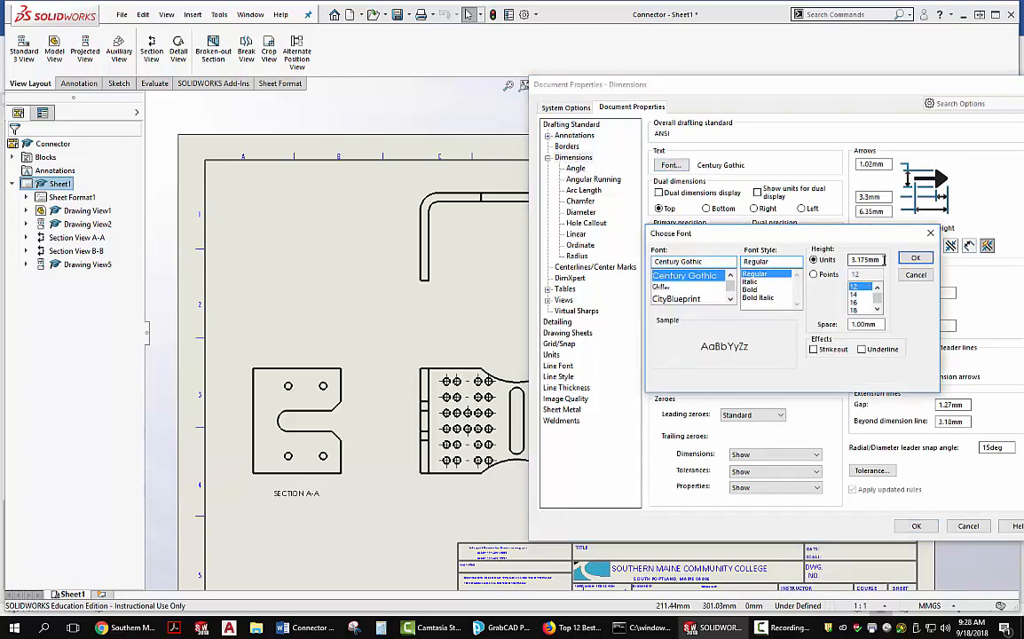
pyautogui.moveTo(884, 259); pyautogui.dragTo(837, 268)
pyautogui.write('3')
pyautogui.doubleClick(852, 259)
pyautogui.click(915, 258)
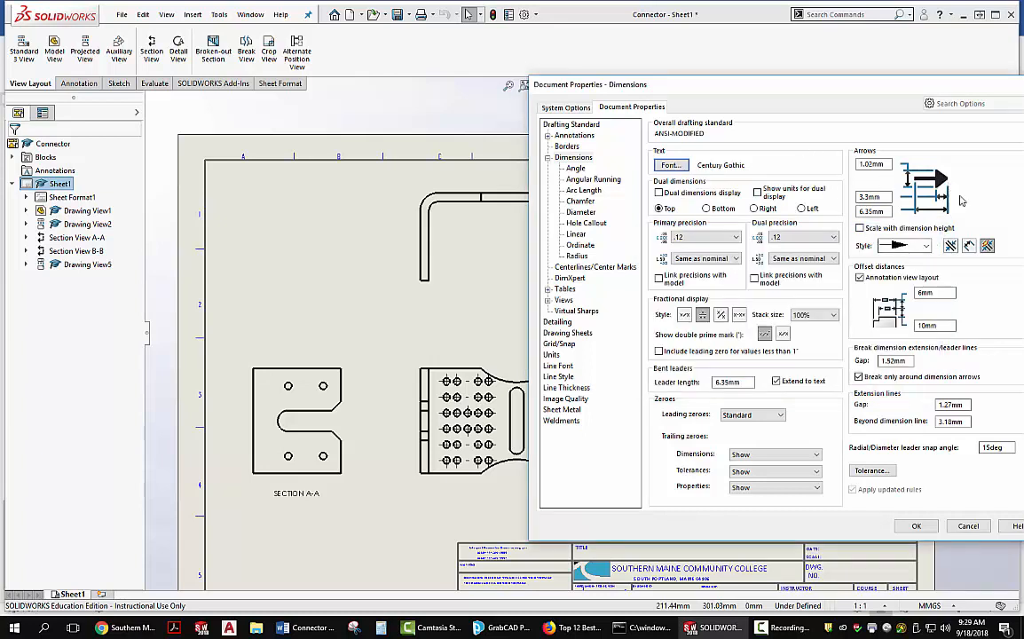
# - Set the dimension arrowheads to 2.5 mm long and 0.9 mm wide
pyautogui.doubleClick(884, 197)
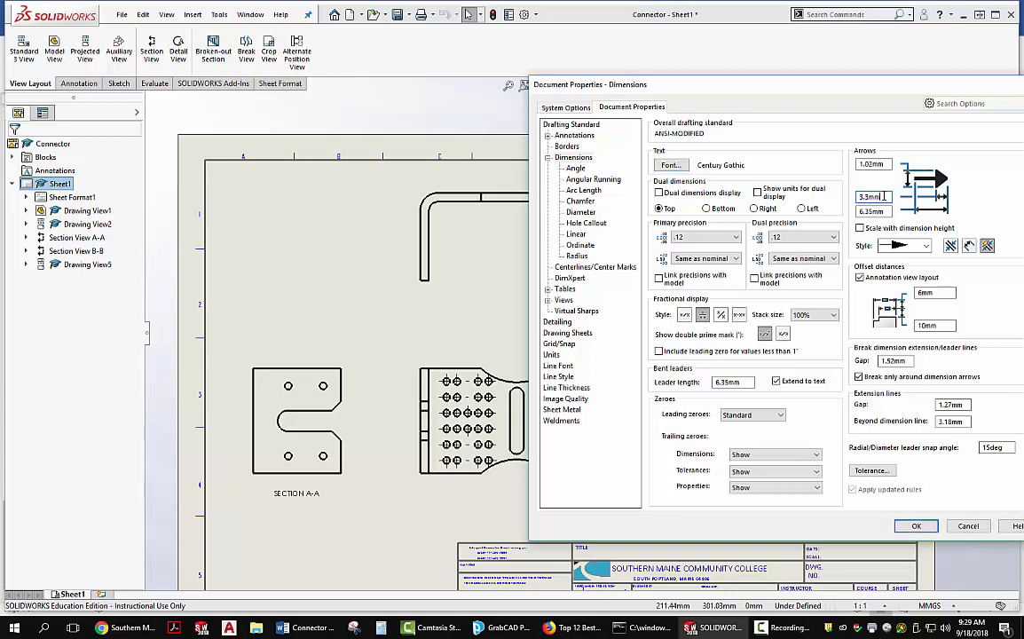
pyautogui.write('2.')
pyautogui.doubleClick(883, 165)
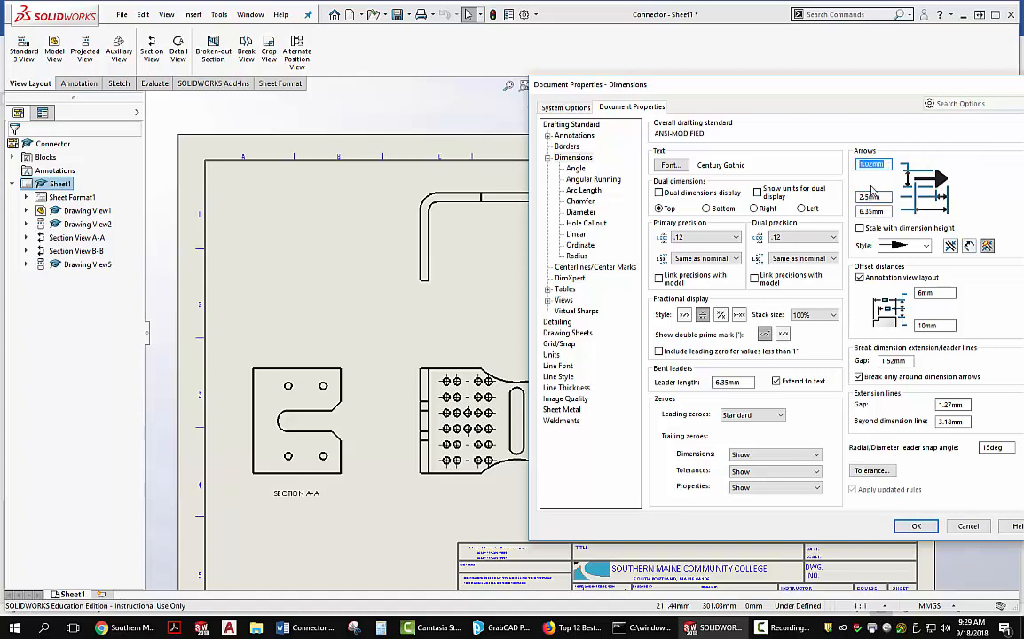
pyautogui.write('1')
# - Include the leading zero for fractional values less than 1" and set the trailing zeroes of dimensions to Remove
pyautogui.click(660, 352)
pyautogui.click(794, 454)
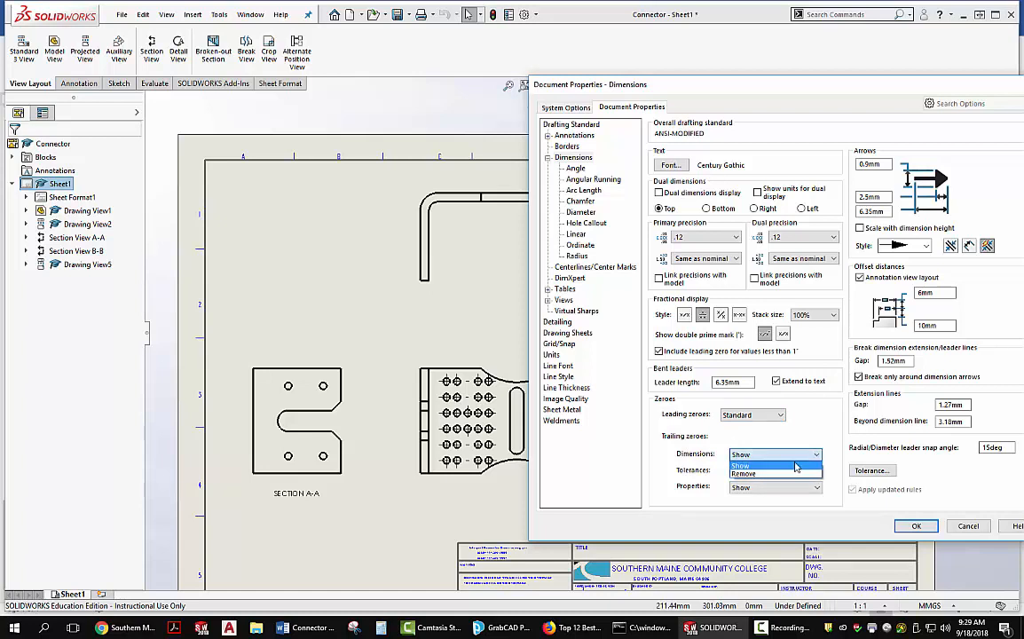
pyautogui.click(755, 474)
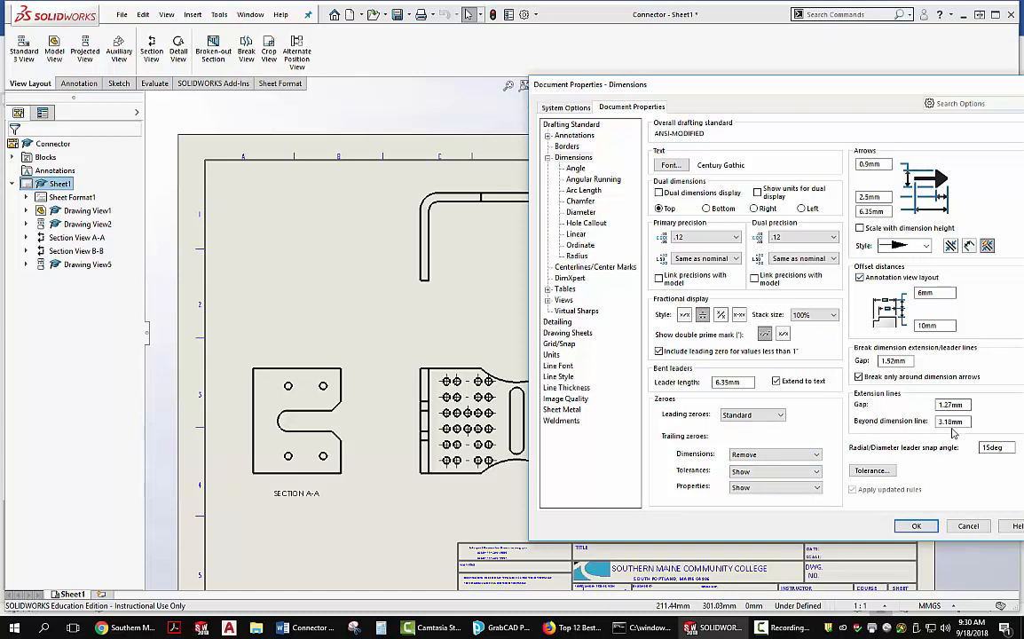
# - Set the extension lines to run 1.5 mm beyond the dimension line, and check the Diameter and Hole Callout settings
pyautogui.moveTo(967, 422); pyautogui.dragTo(875, 418)
pyautogui.write('1.5')
pyautogui.click(582, 214)
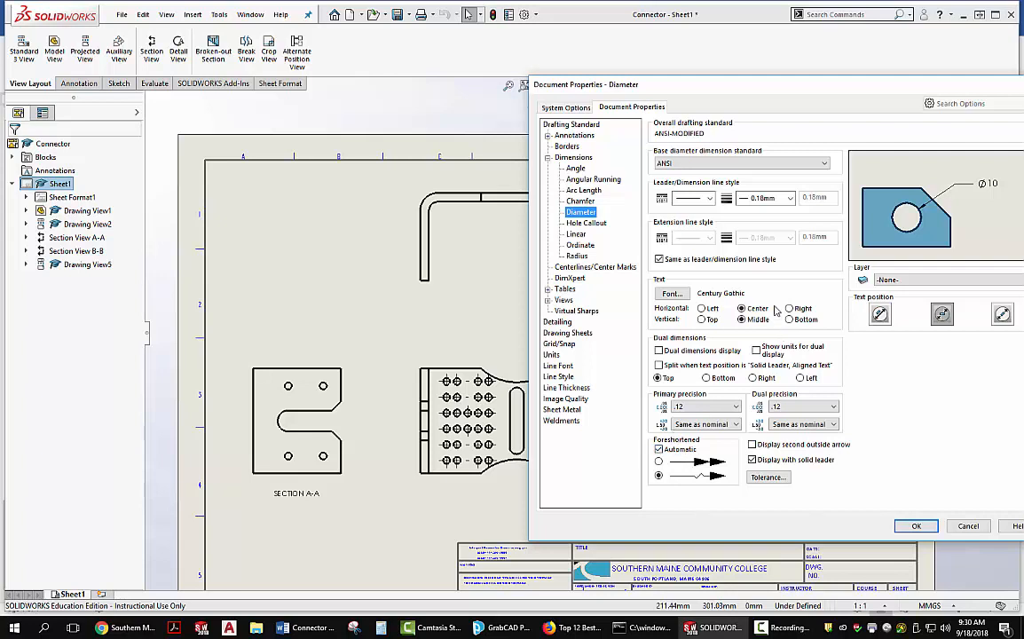
pyautogui.click(586, 224)
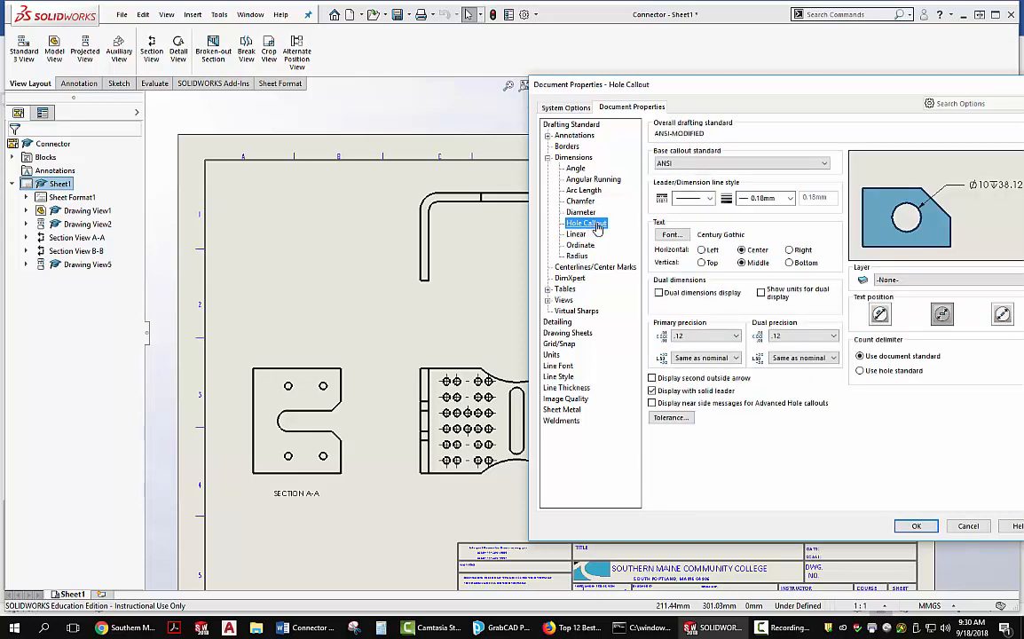
# - Turn off Scale by view scale for center marks and set the centerline extension to 1.5 mm
pyautogui.click(595, 267)
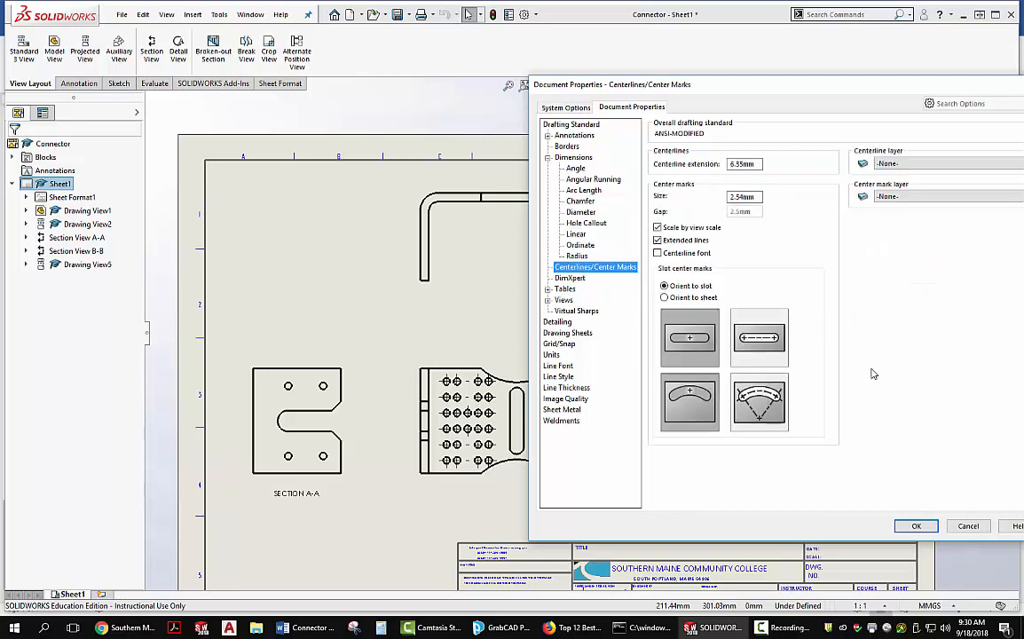
pyautogui.click(692, 228)
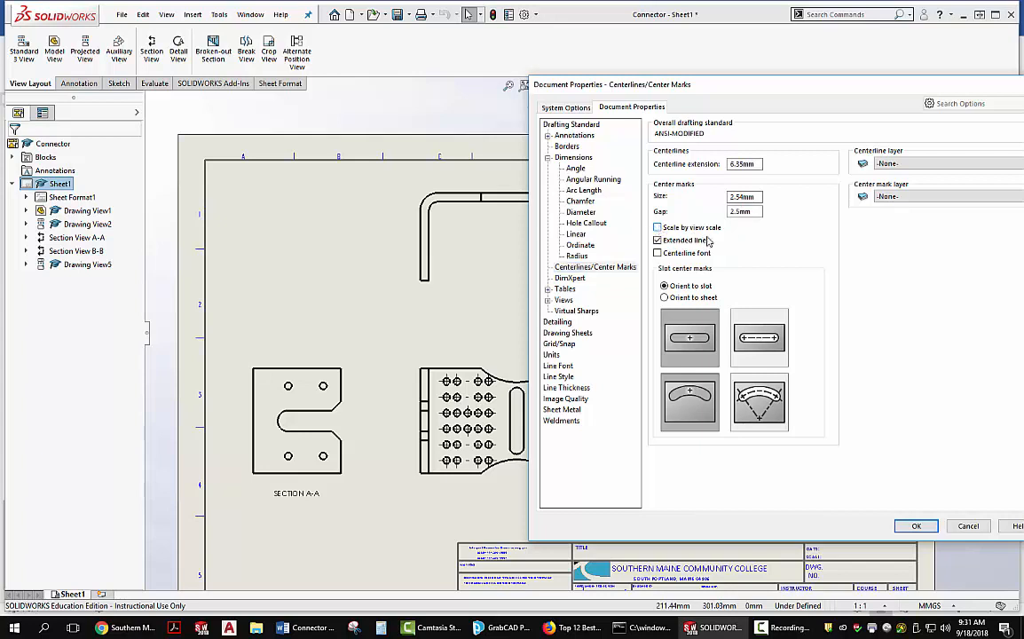
pyautogui.click(659, 228)
pyautogui.click(658, 228)
pyautogui.moveTo(758, 163); pyautogui.dragTo(668, 156)
pyautogui.write('1.5')
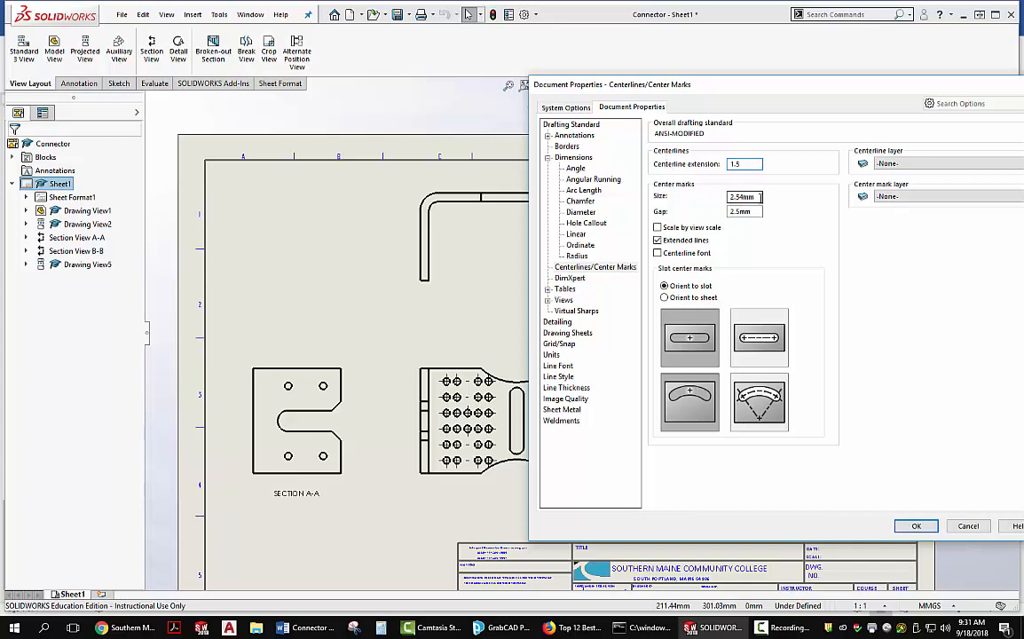
# - Set the center mark size to 3 mm and apply the document properties to the drawing
pyautogui.press('Tab')
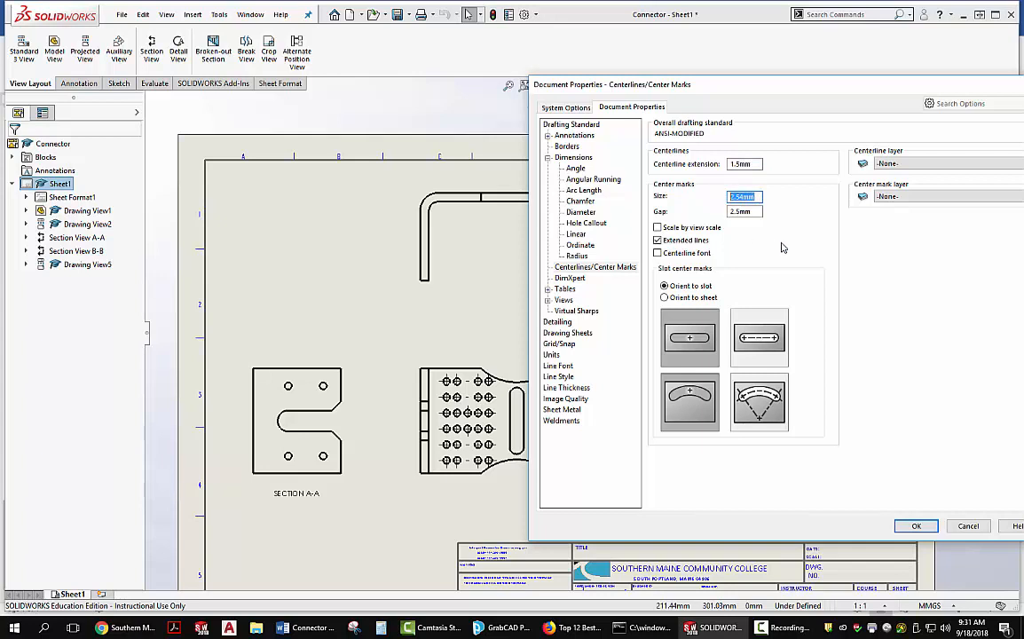
pyautogui.write('3')
pyautogui.click(944, 164)
pyautogui.click(945, 165)
pyautogui.moveTo(784, 83); pyautogui.dragTo(641, 82)
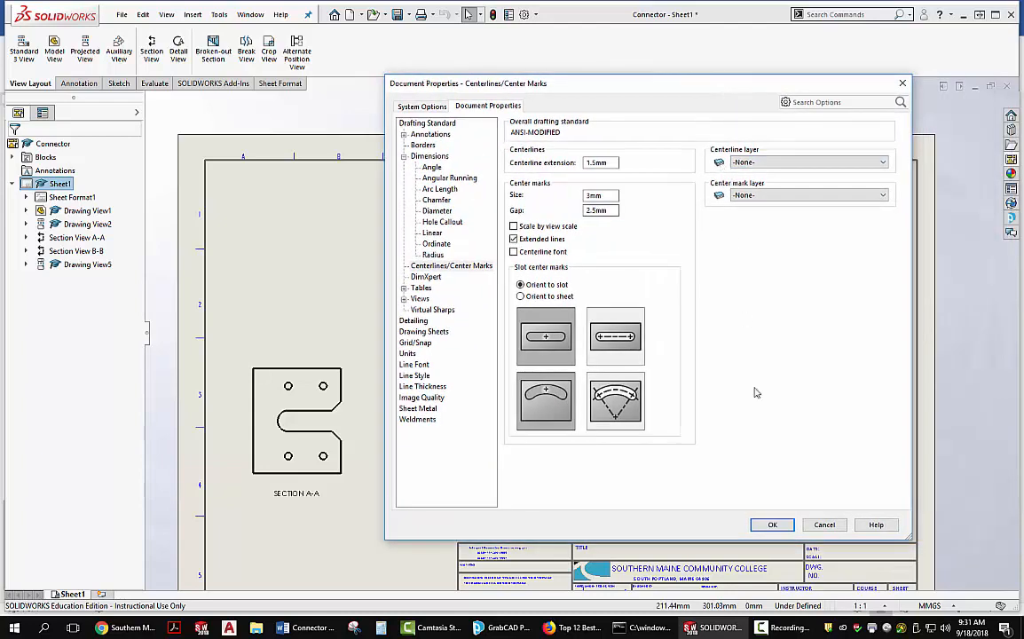
pyautogui.click(776, 526)
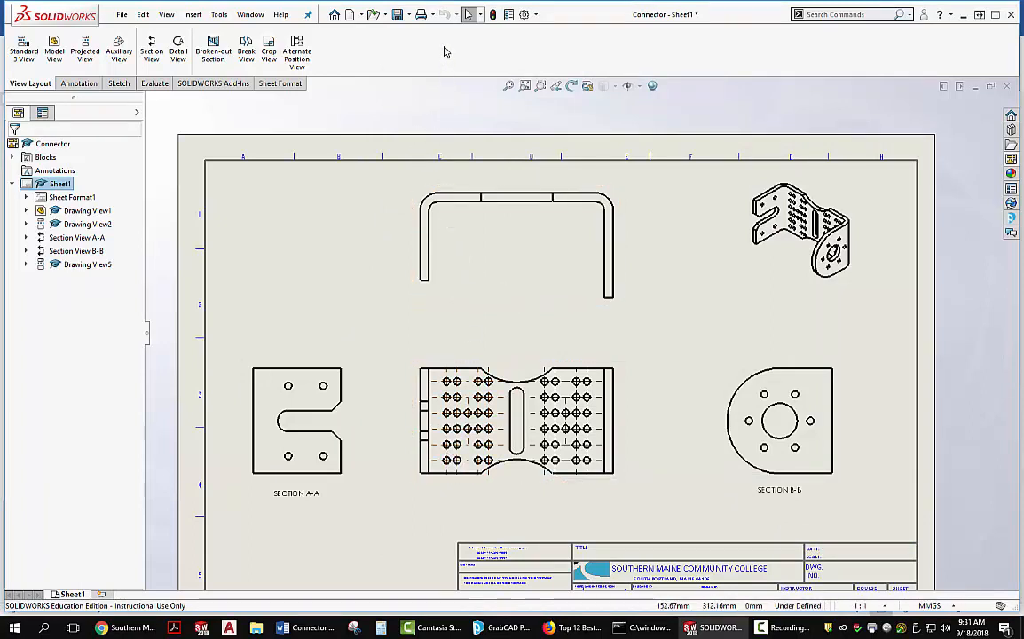
# - Show the Layer toolbar and open the layer properties of the drawing
pyautogui.rightClick(298, 58)
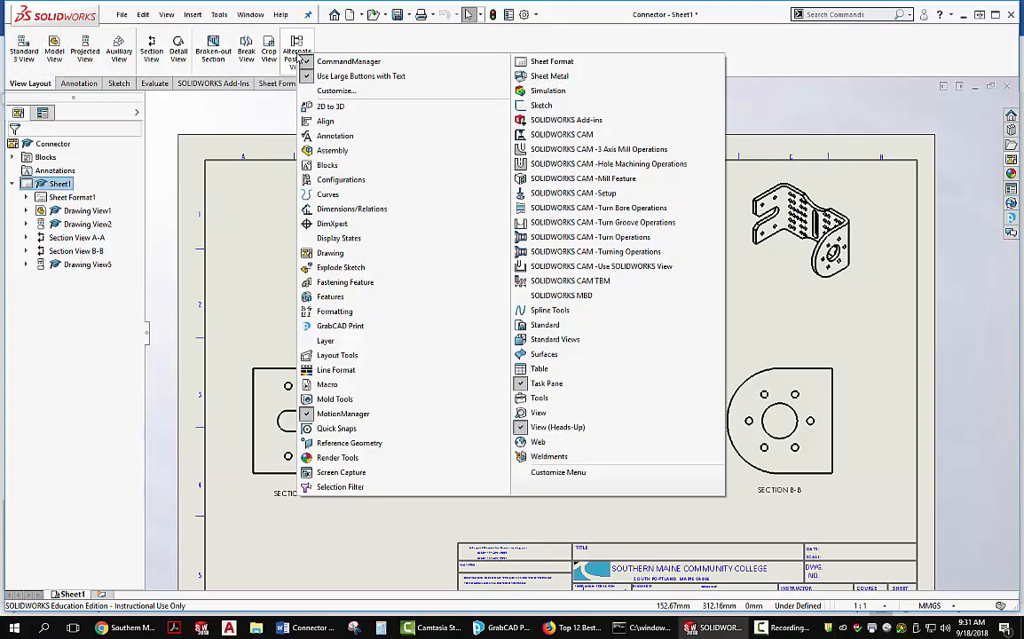
pyautogui.click(325, 341)
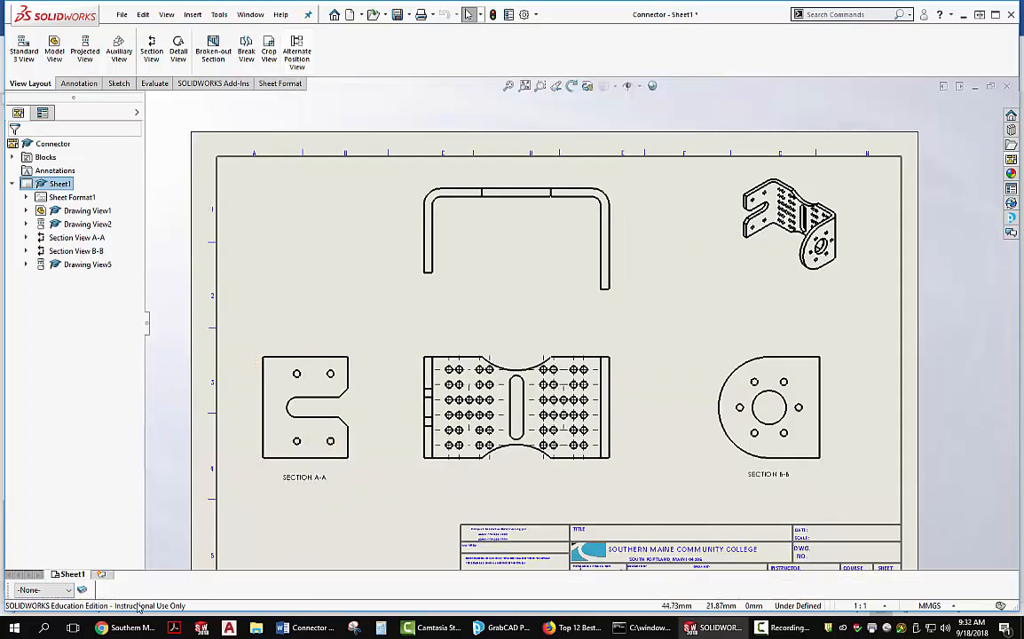
pyautogui.click(69, 591)
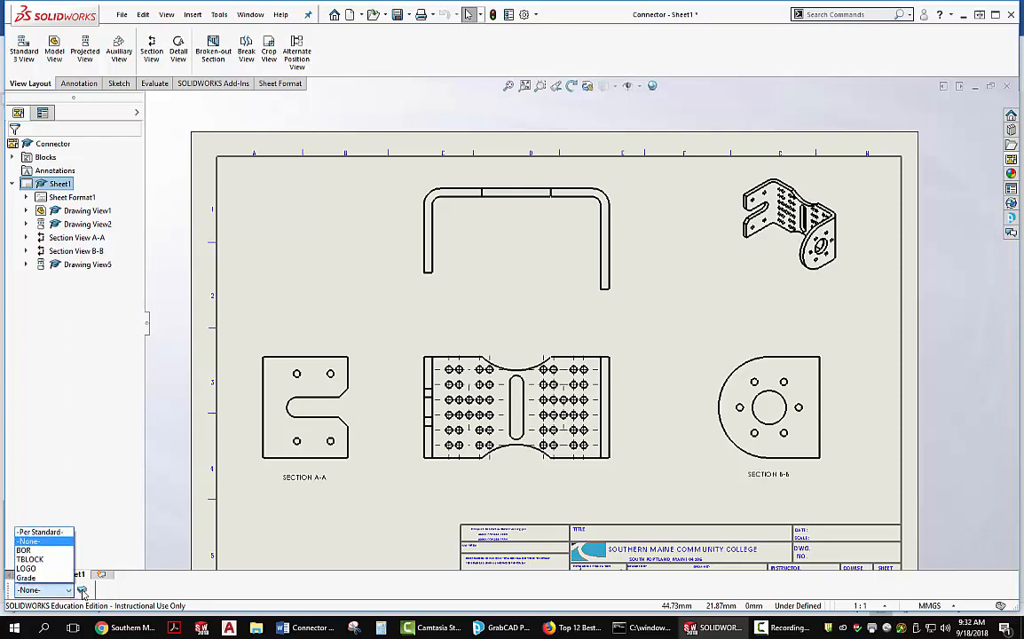
pyautogui.click(81, 591)
pyautogui.click(82, 591)
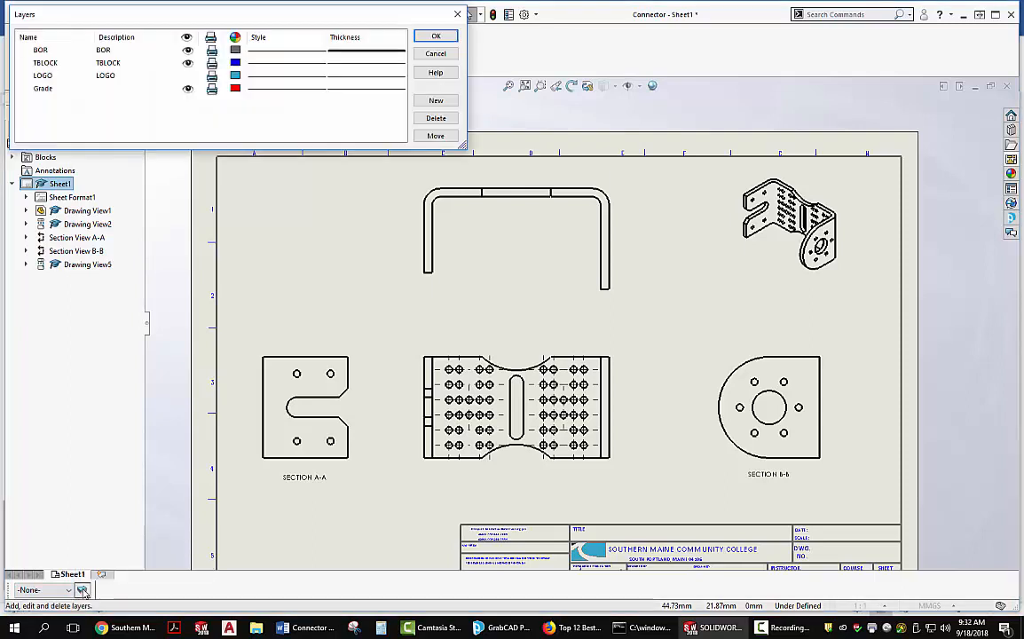
# - Create a new layer named center and give it a light green color
pyautogui.click(438, 101)
pyautogui.write('cc')
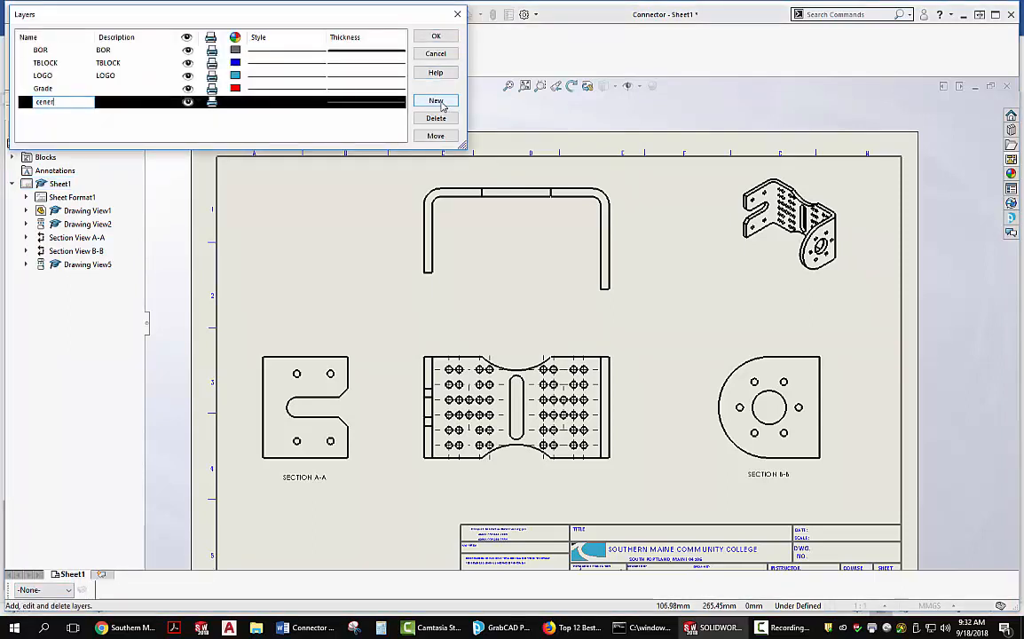
pyautogui.press('BackSpace')
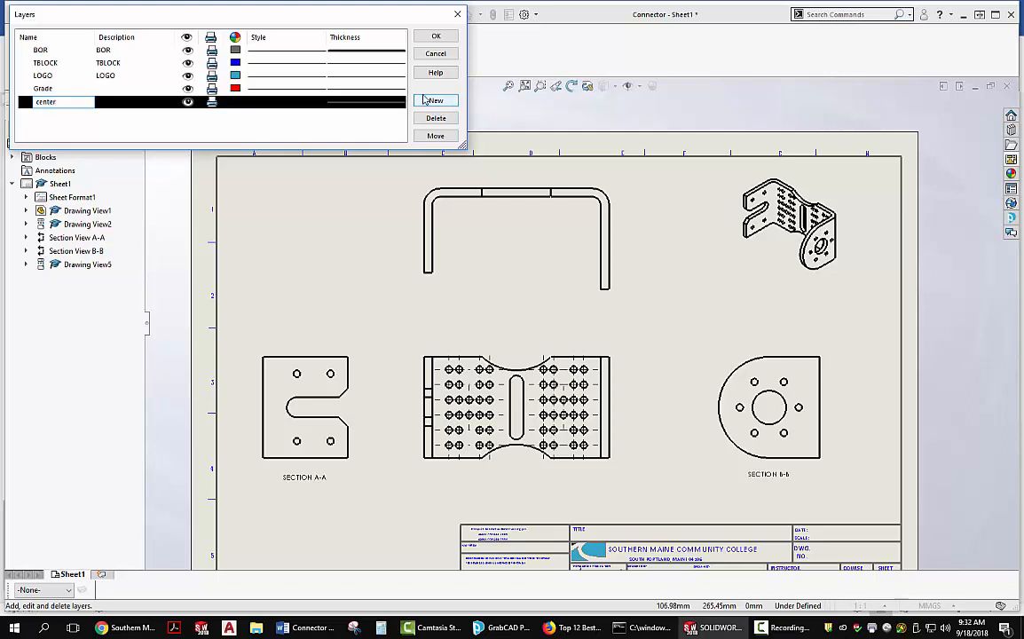
pyautogui.click(233, 103)
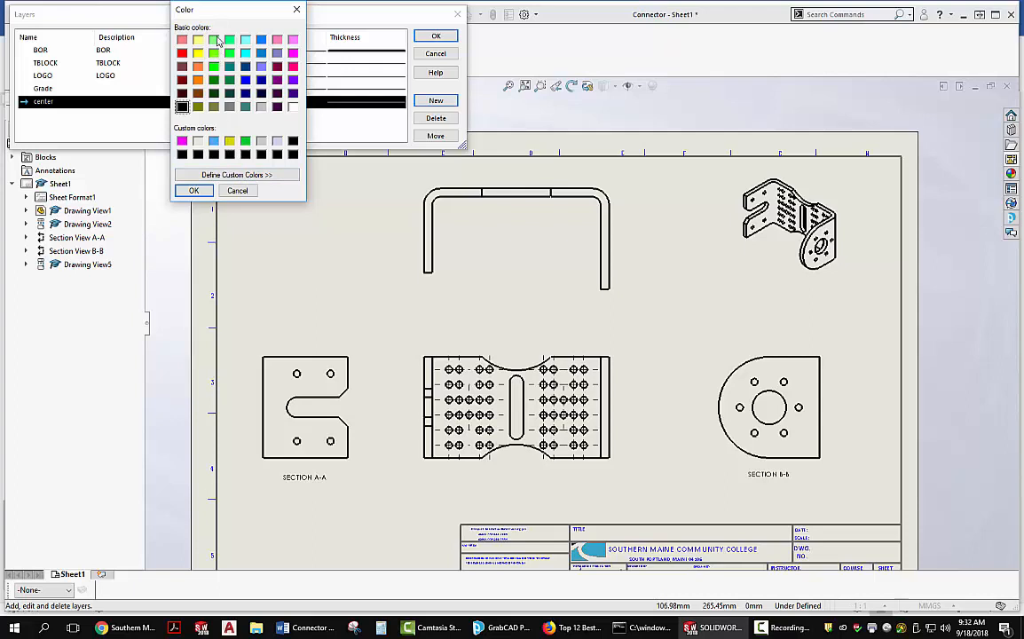
pyautogui.click(215, 40)
pyautogui.click(194, 190)
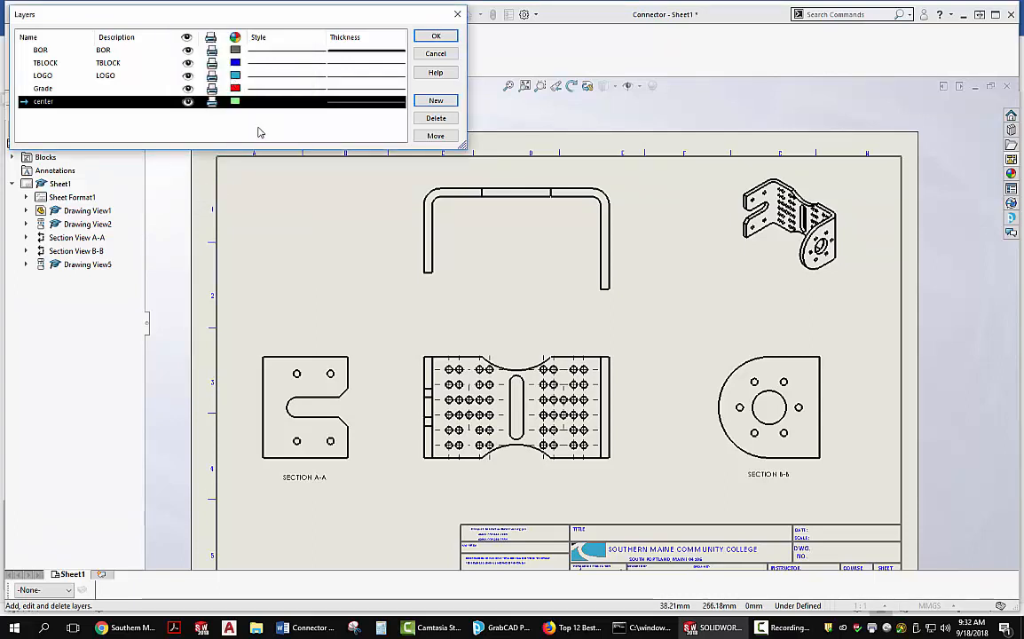
# - Create a new layer named dim with a blue color, and confirm the layer changes
pyautogui.click(438, 101)
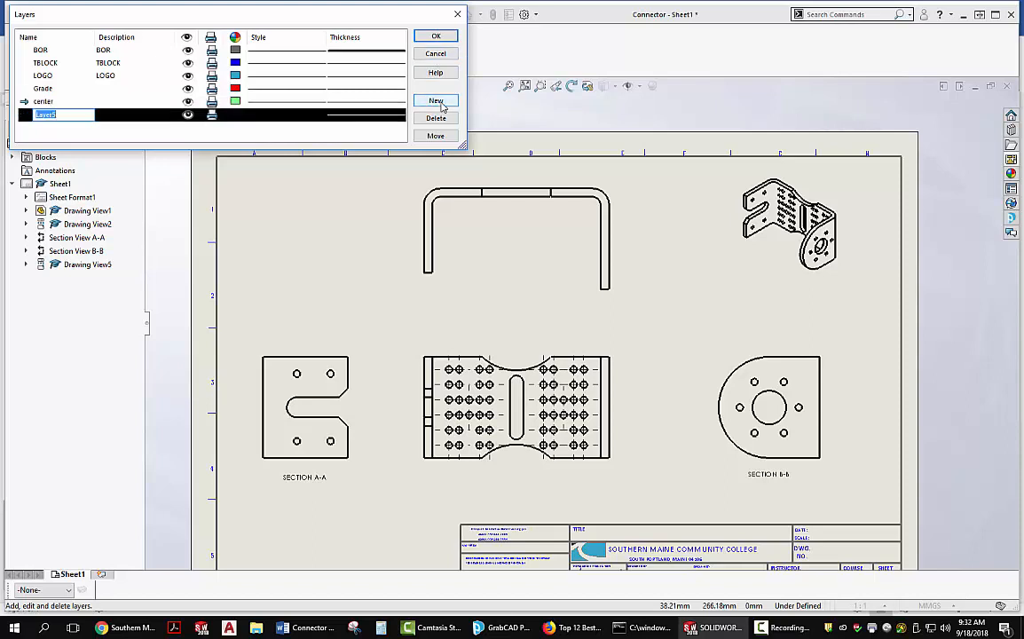
pyautogui.write('dim')
pyautogui.click(235, 117)
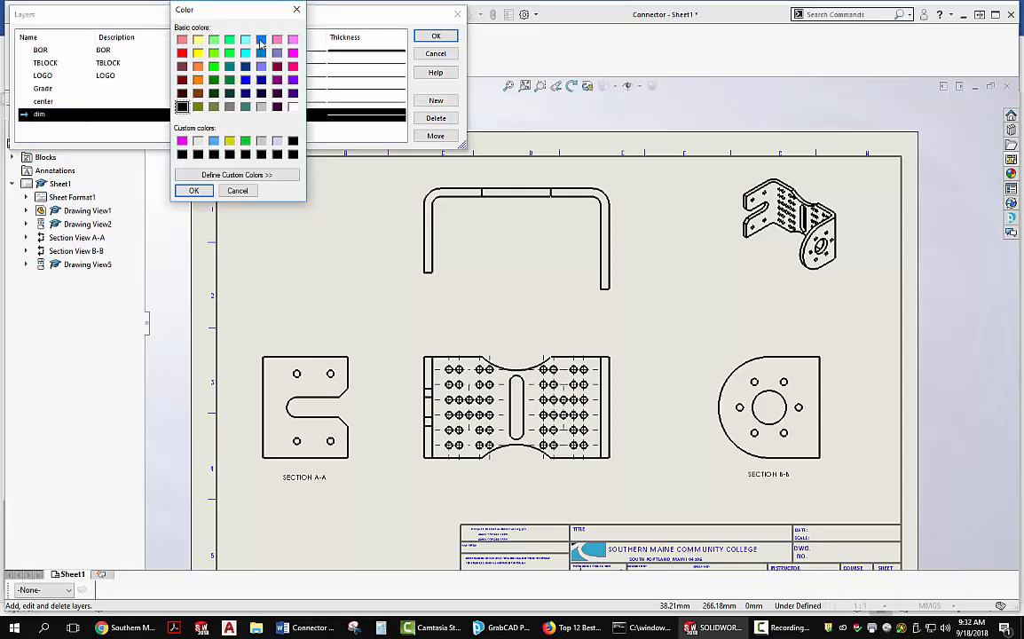
pyautogui.click(261, 40)
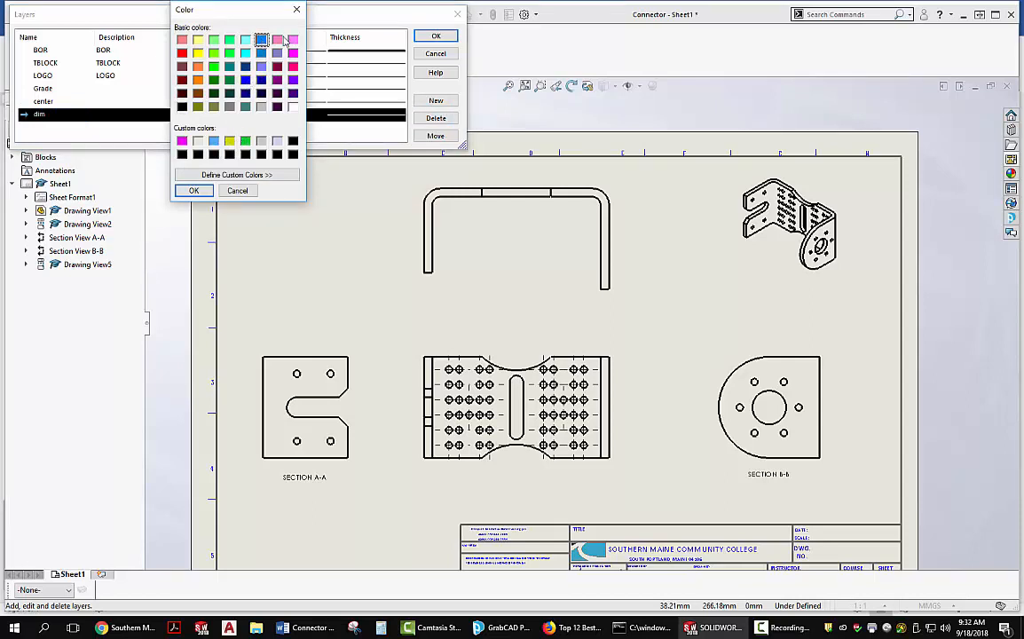
pyautogui.click(195, 191)
pyautogui.click(436, 36)
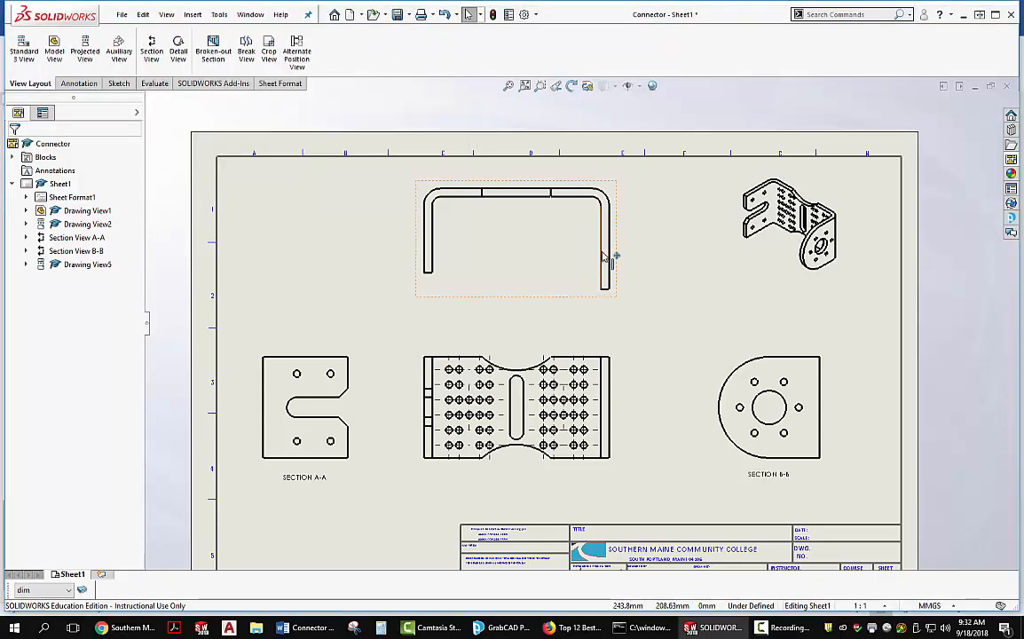
# - Examine the center marks and their extended lines on the front view's hole patterns up close
pyautogui.scroll(2, 704, 297)
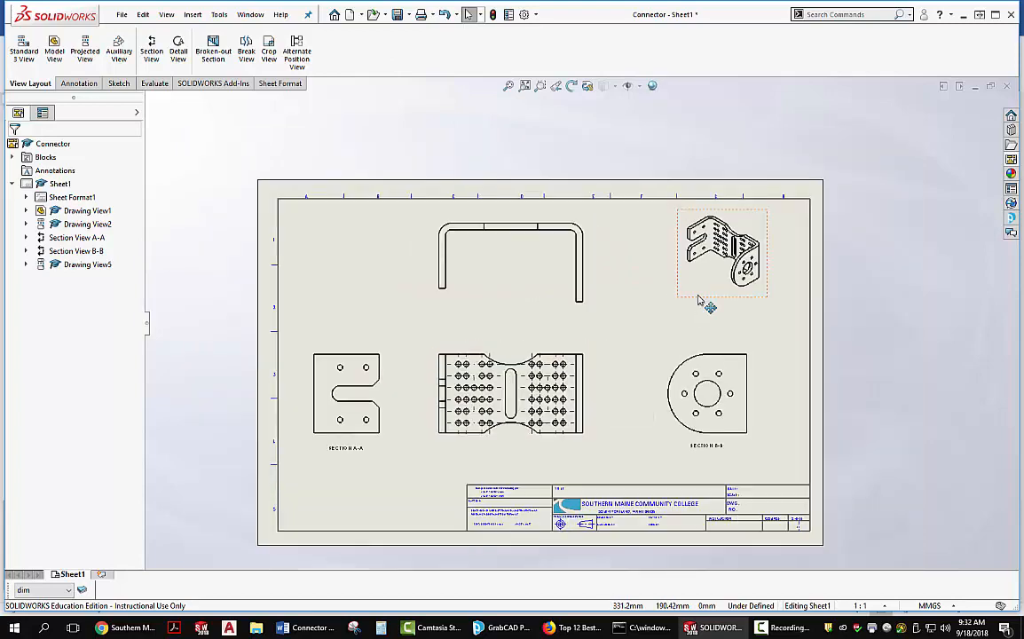
pyautogui.scroll(-2, 681, 320)
pyautogui.scroll(-5, 531, 365)
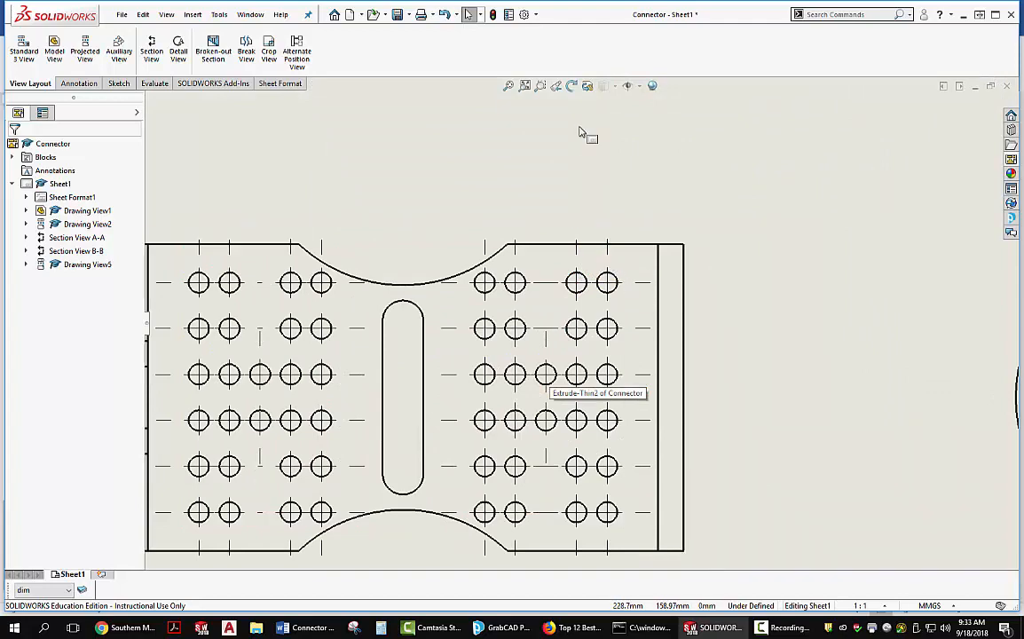
# - Set the document's center mark size and gap to 1.5 mm each in the Centerlines/Center Marks properties
pyautogui.click(535, 14)
pyautogui.click(486, 29)
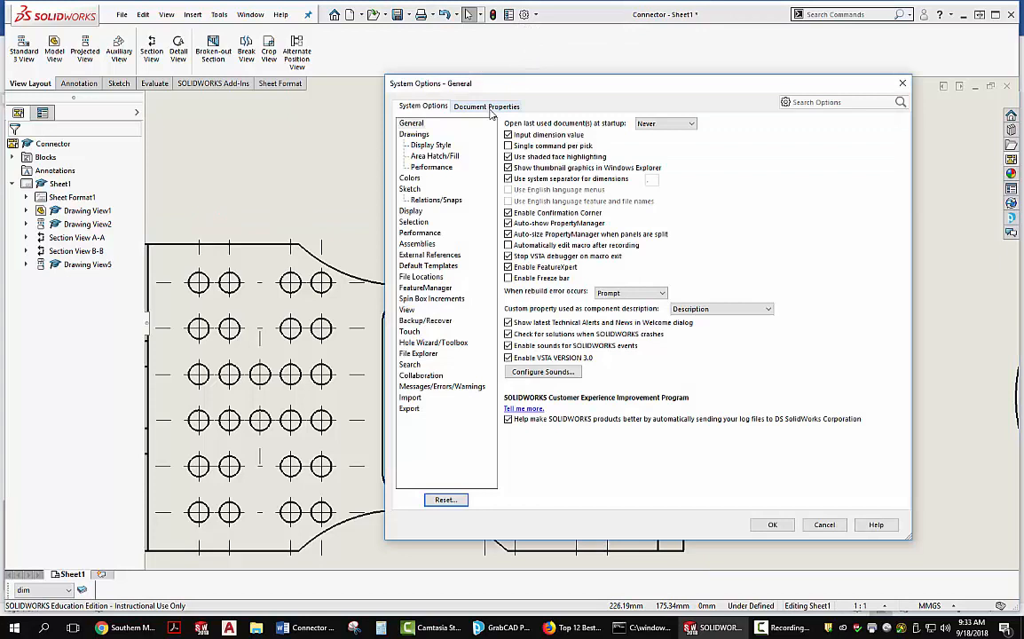
pyautogui.click(450, 104)
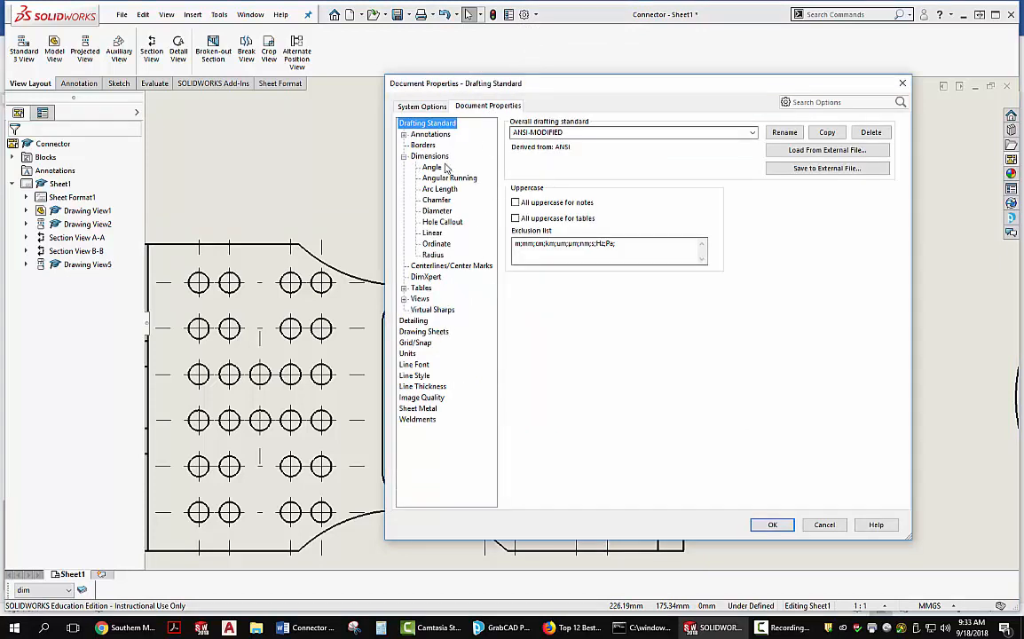
pyautogui.click(441, 269)
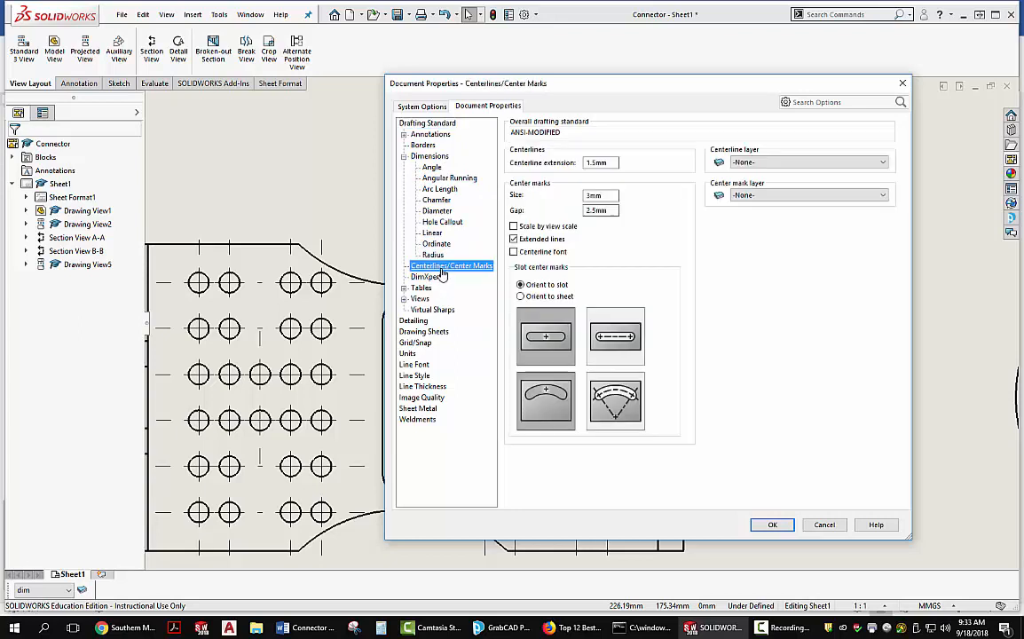
pyautogui.moveTo(615, 197); pyautogui.dragTo(524, 190)
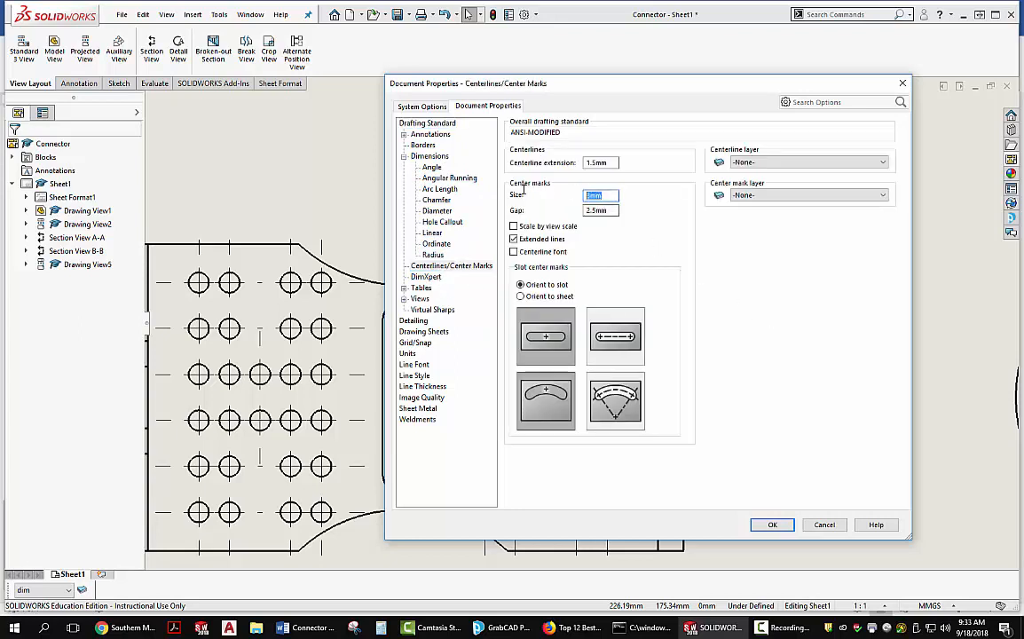
pyautogui.write('1.5')
pyautogui.click(613, 210)
pyautogui.click(772, 524)
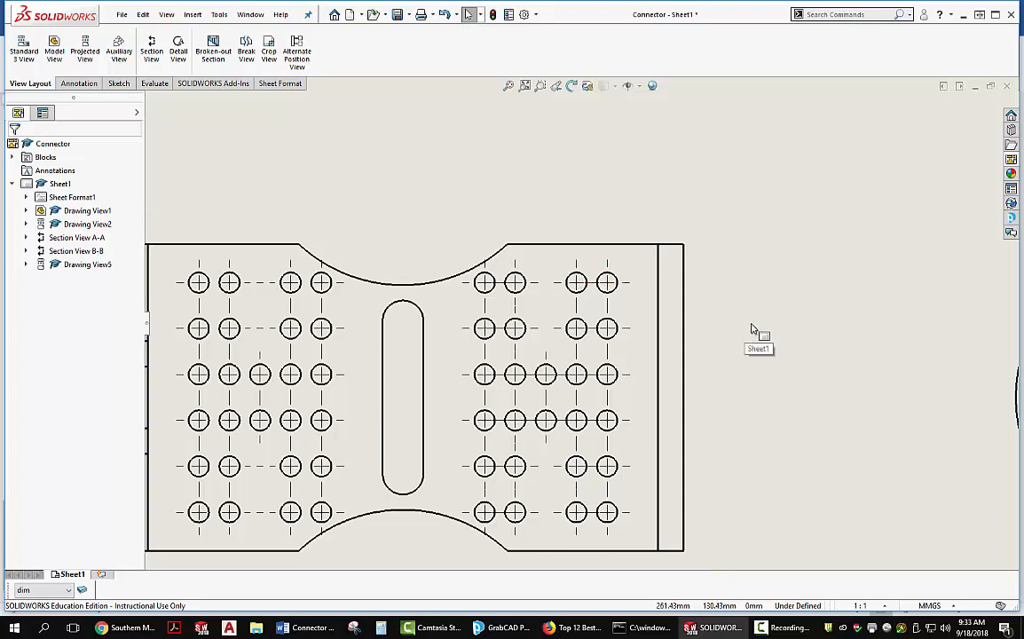
# - Set the document's centerline layer to center and choose a layer for the center marks
pyautogui.click(535, 14)
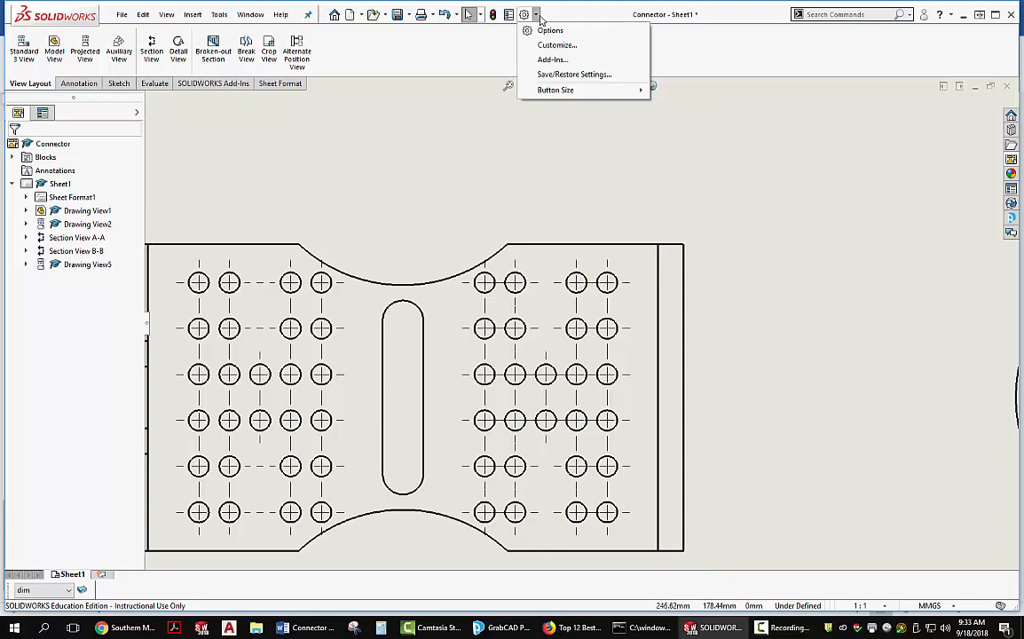
pyautogui.click(547, 31)
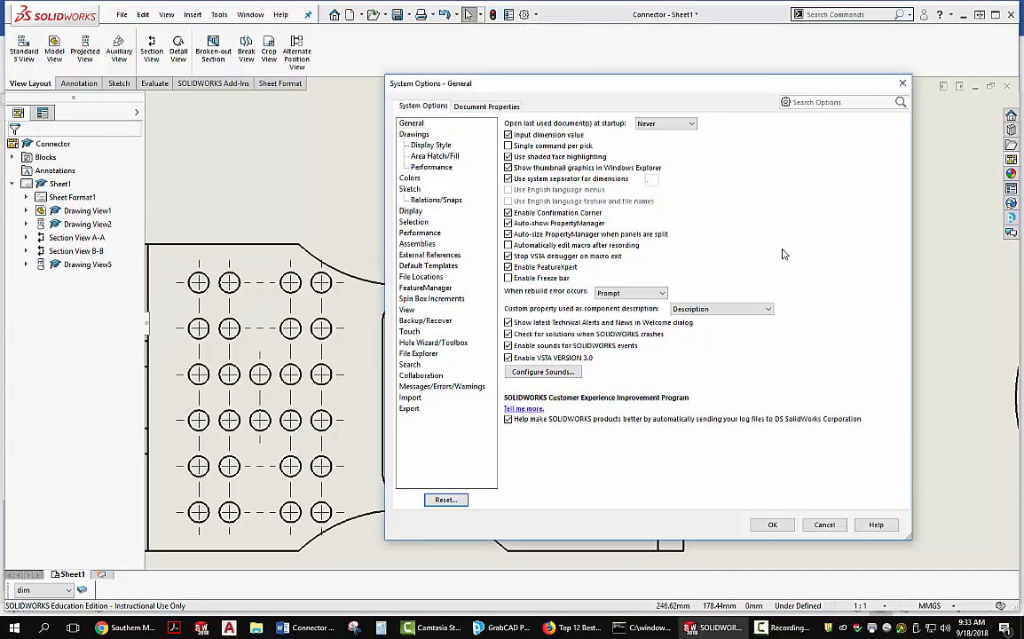
pyautogui.click(486, 106)
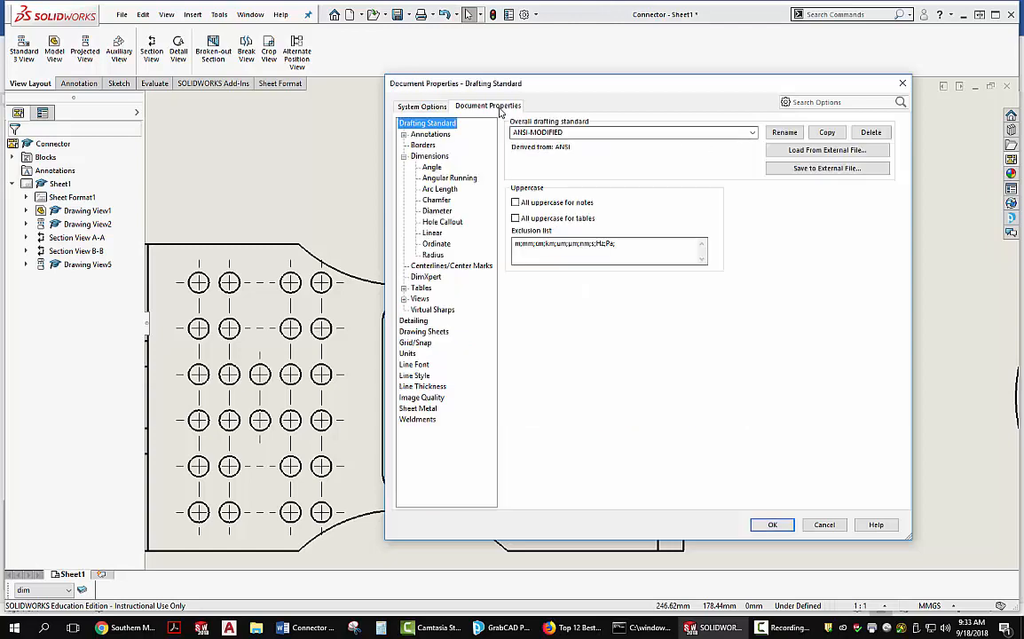
pyautogui.click(451, 265)
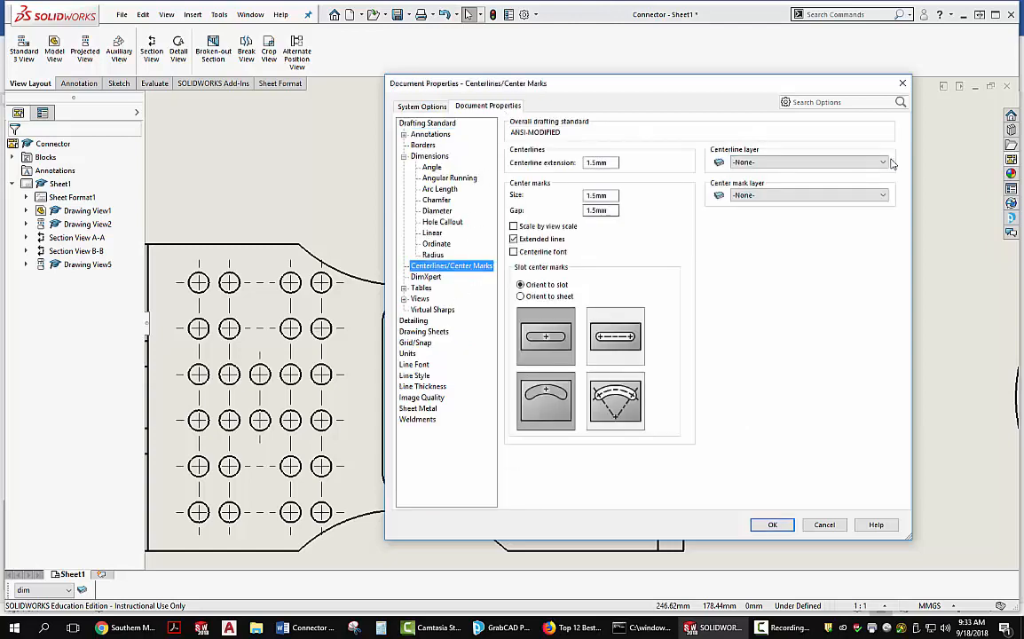
pyautogui.click(883, 164)
pyautogui.click(761, 214)
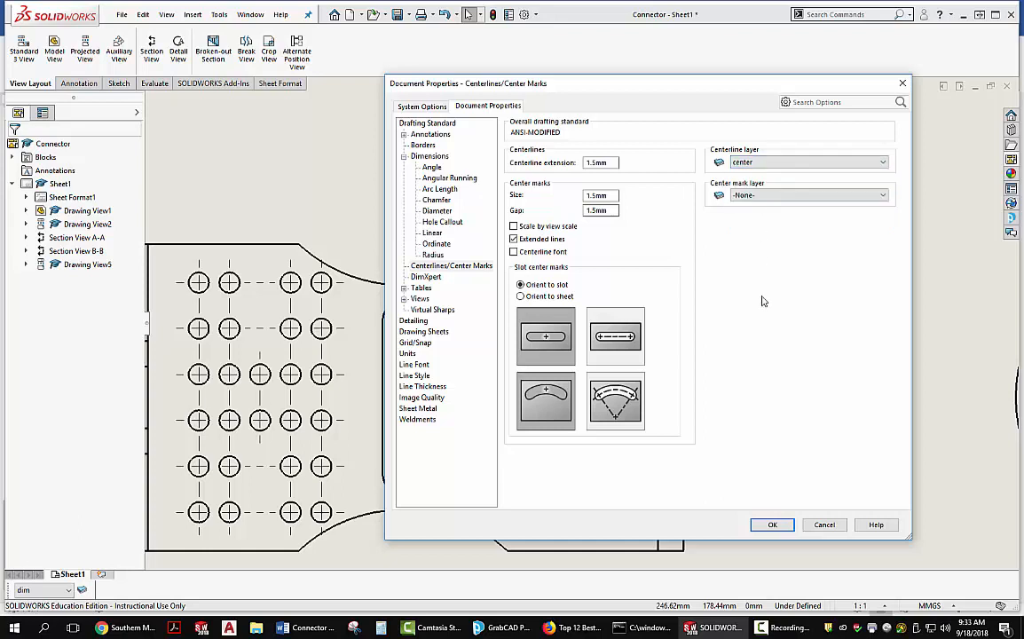
pyautogui.click(883, 195)
pyautogui.click(741, 228)
pyautogui.click(772, 525)
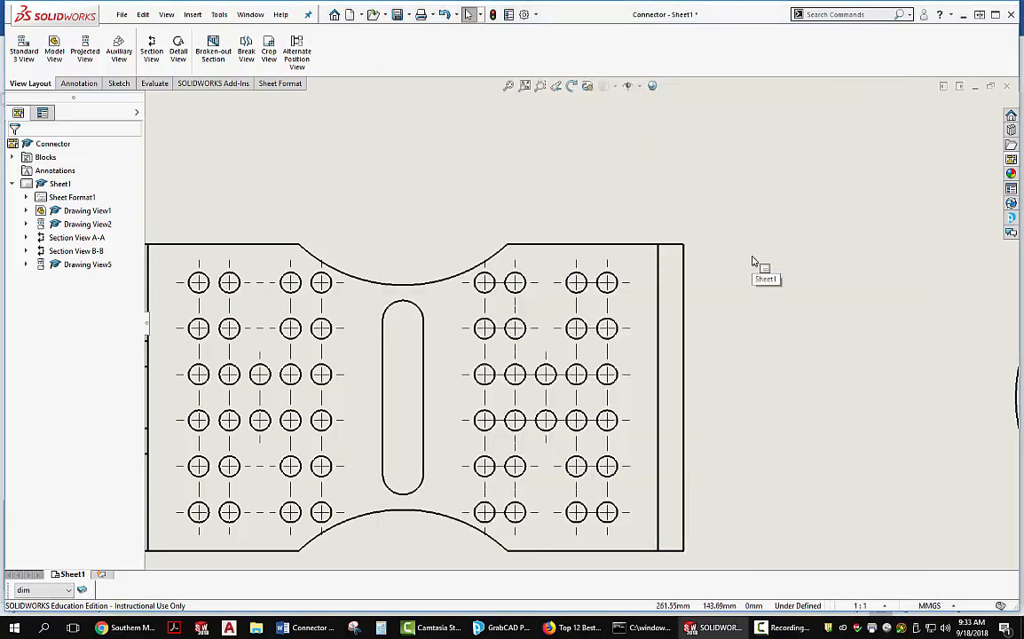
pyautogui.press('Escape')
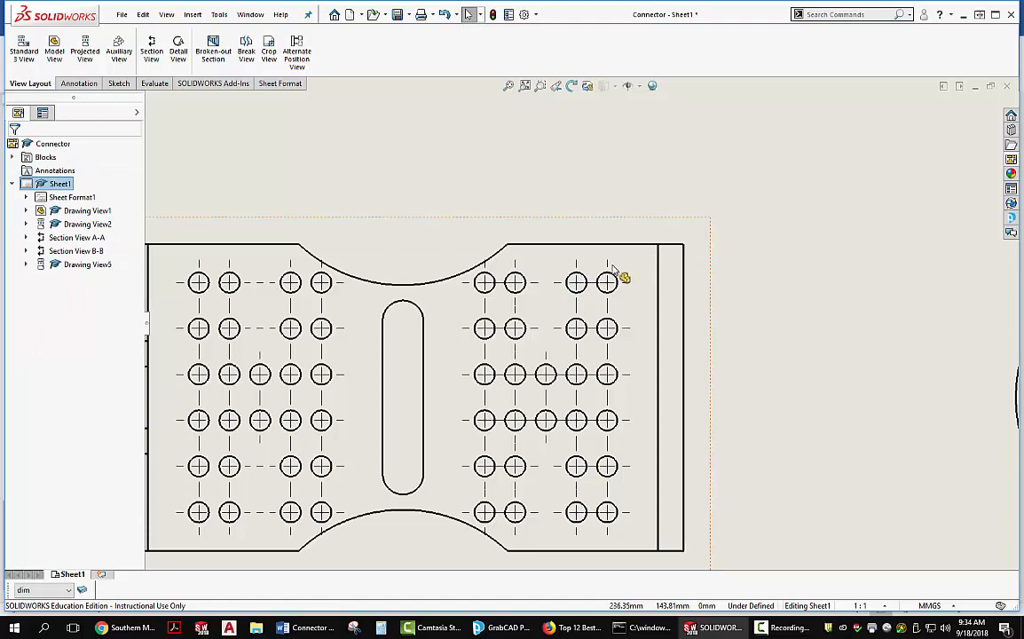
# - Add a circular center mark with circular lines and a base center mark to the six-hole pattern in Section B-B
pyautogui.scroll(-1, 787, 315)
pyautogui.scroll(3, 788, 315)
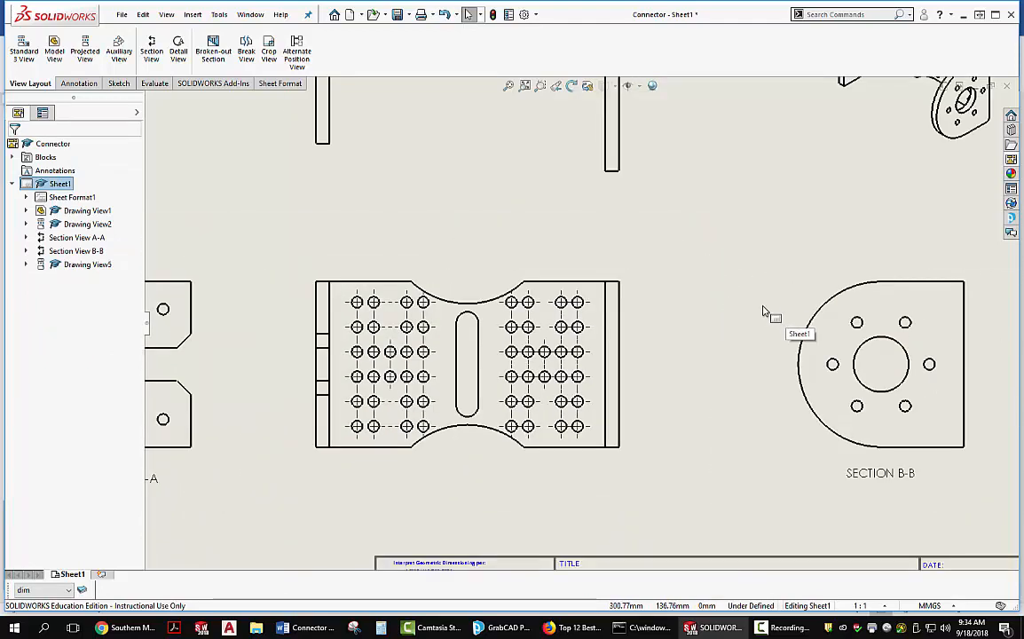
pyautogui.moveTo(770, 320); pyautogui.dragTo(512, 274, button='middle')
pyautogui.scroll(-2, 633, 302)
pyautogui.moveTo(635, 303); pyautogui.dragTo(504, 312, button='middle')
pyautogui.scroll(-1, 559, 302)
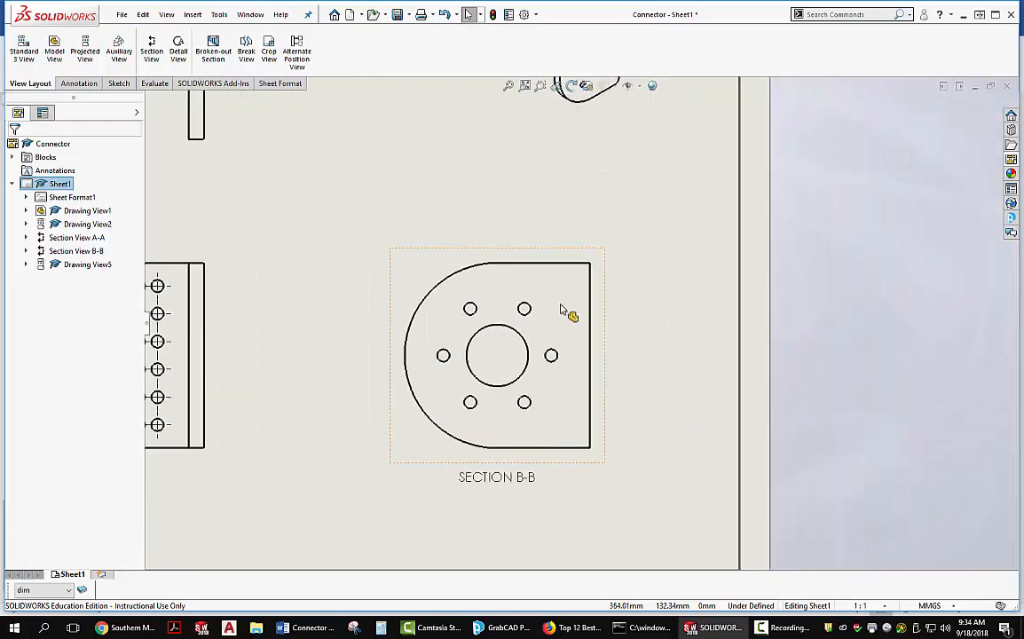
pyautogui.click(79, 84)
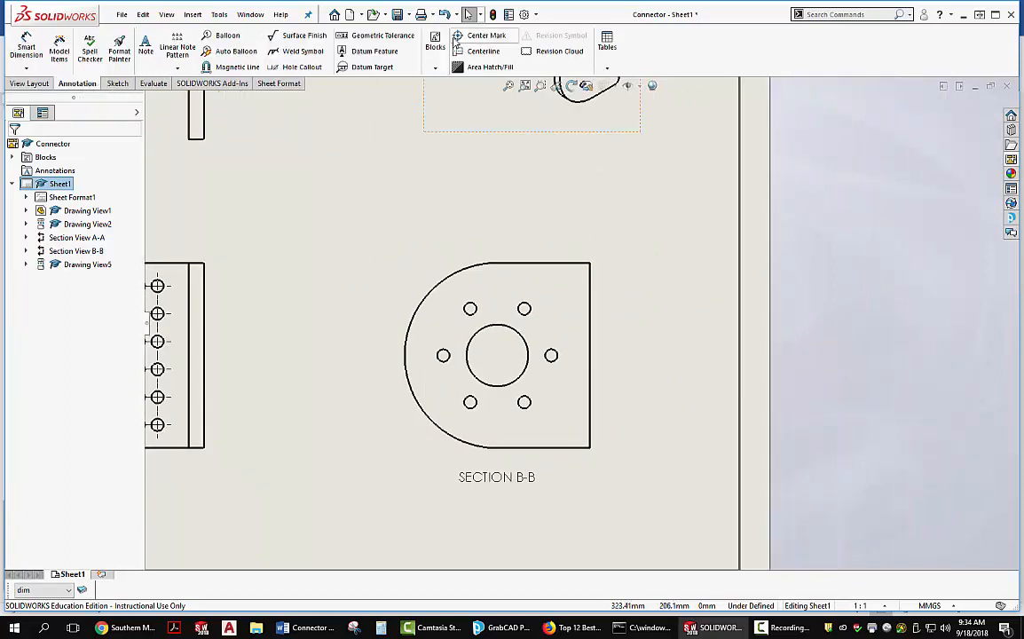
pyautogui.click(484, 37)
pyautogui.click(530, 315)
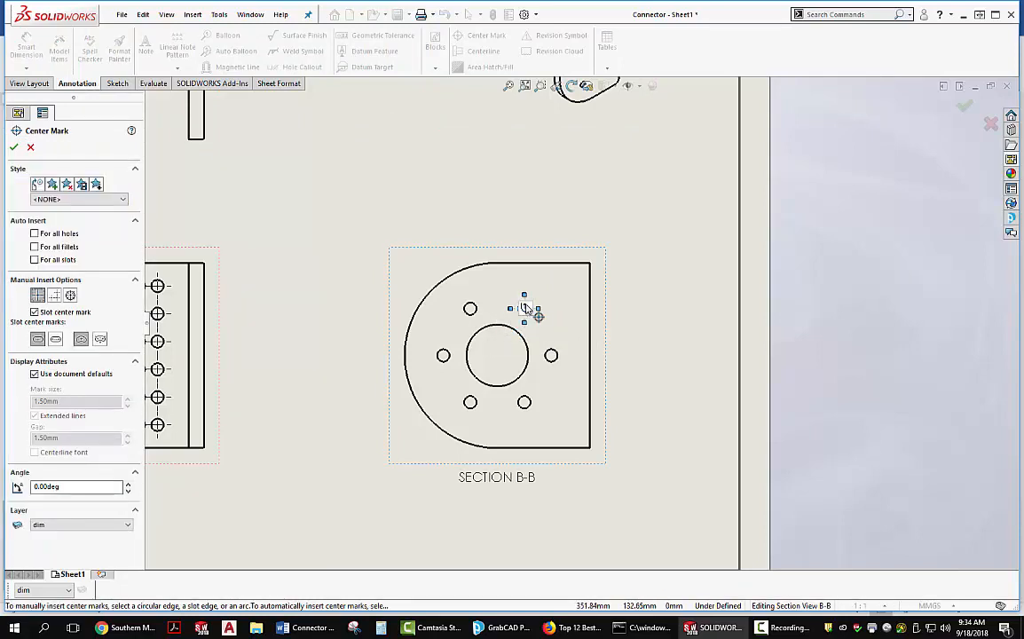
pyautogui.click(525, 308)
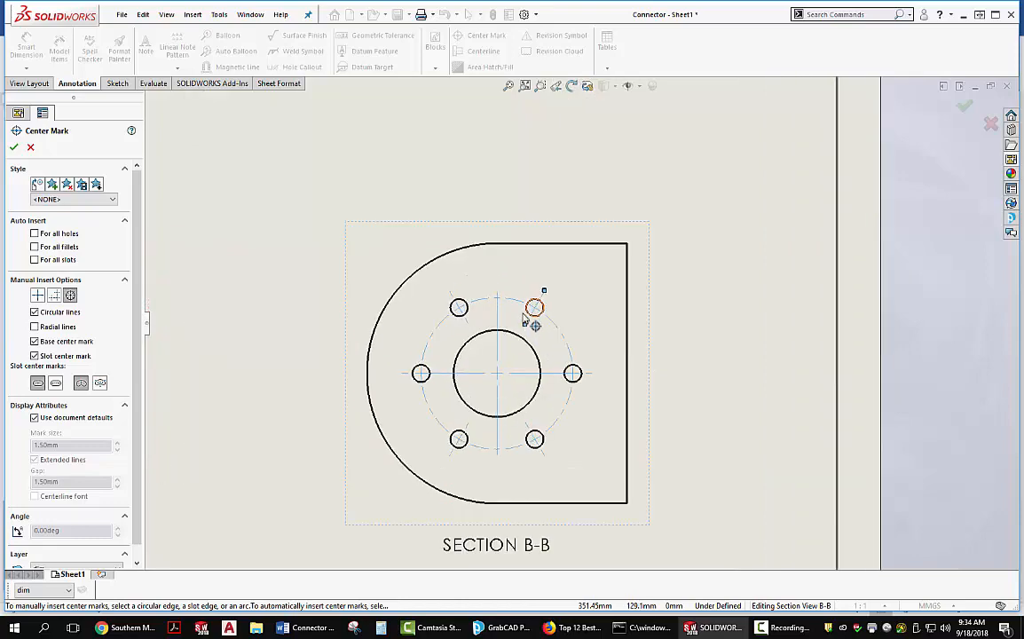
pyautogui.scroll(-5, 497, 310)
pyautogui.press('Escape')
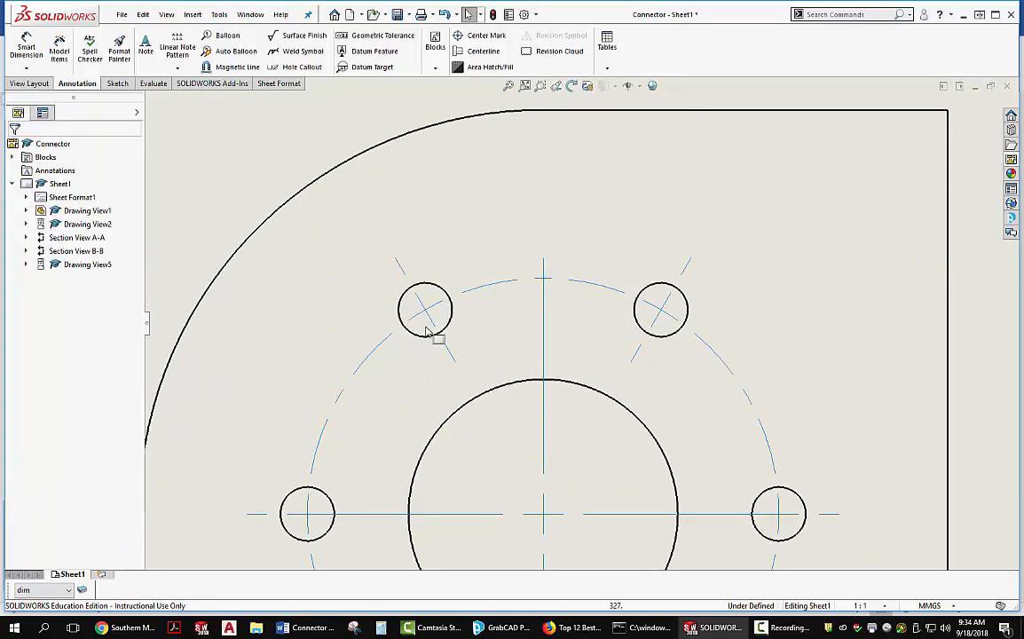
# - Examine the circular center mark on Section B-B's bolt circle and its properties
pyautogui.click(497, 284)
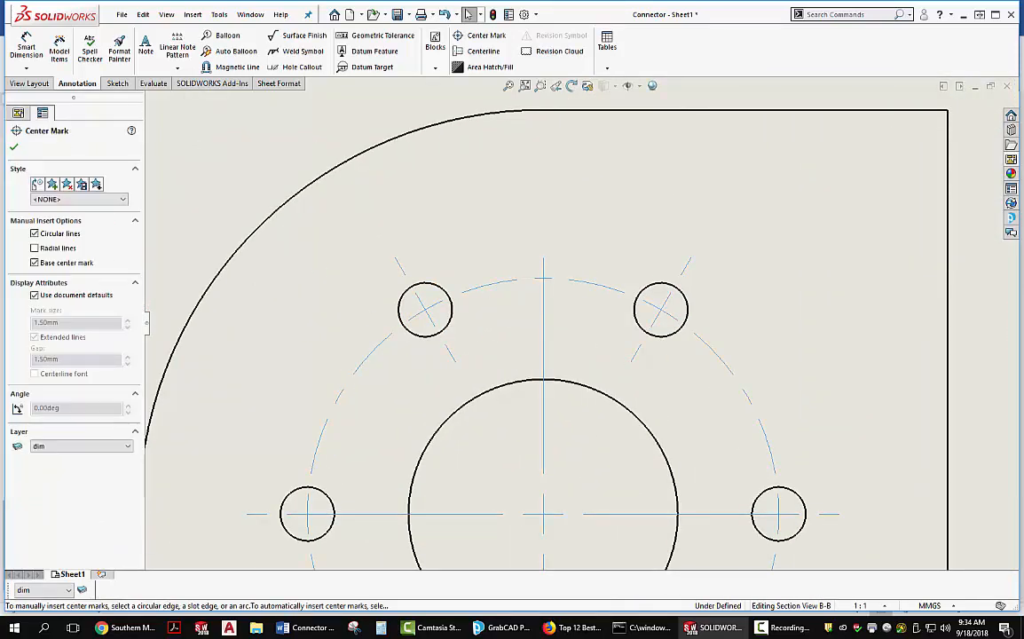
pyautogui.press('Escape')
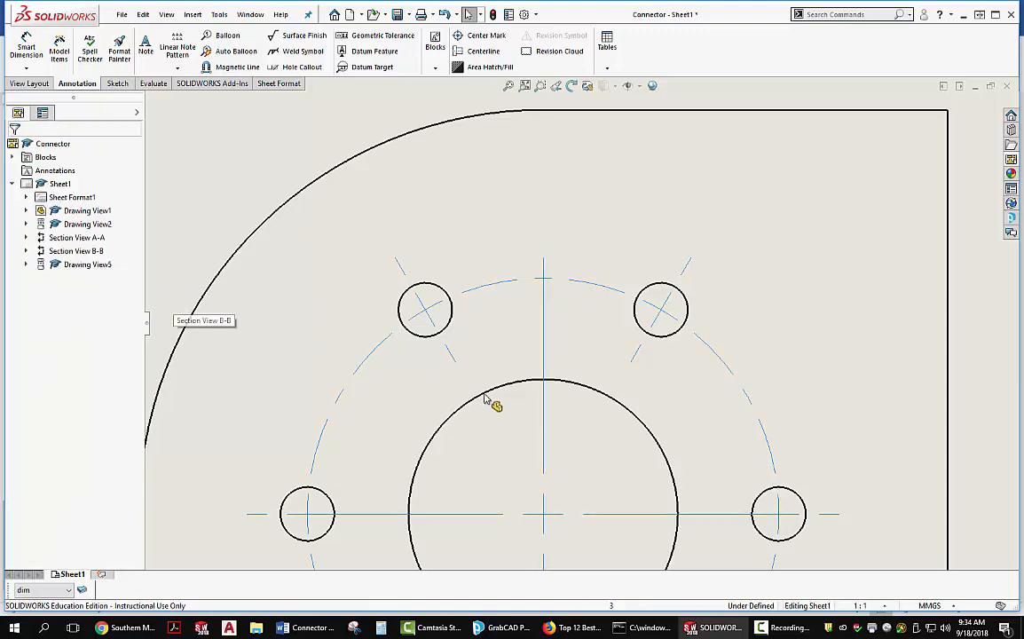
pyautogui.scroll(5, 528, 372)
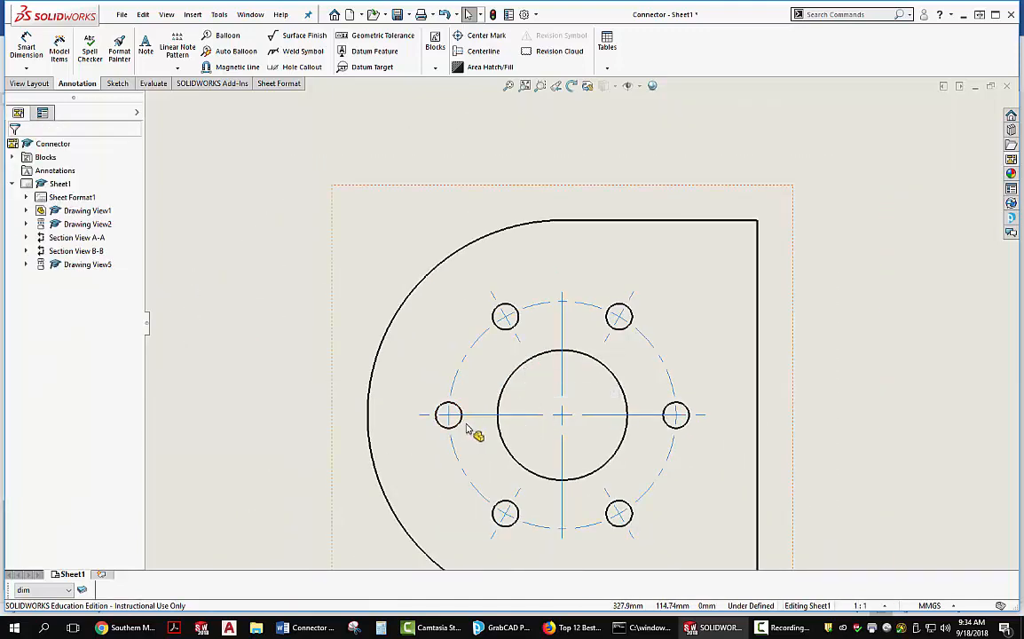
pyautogui.scroll(-2, 592, 364)
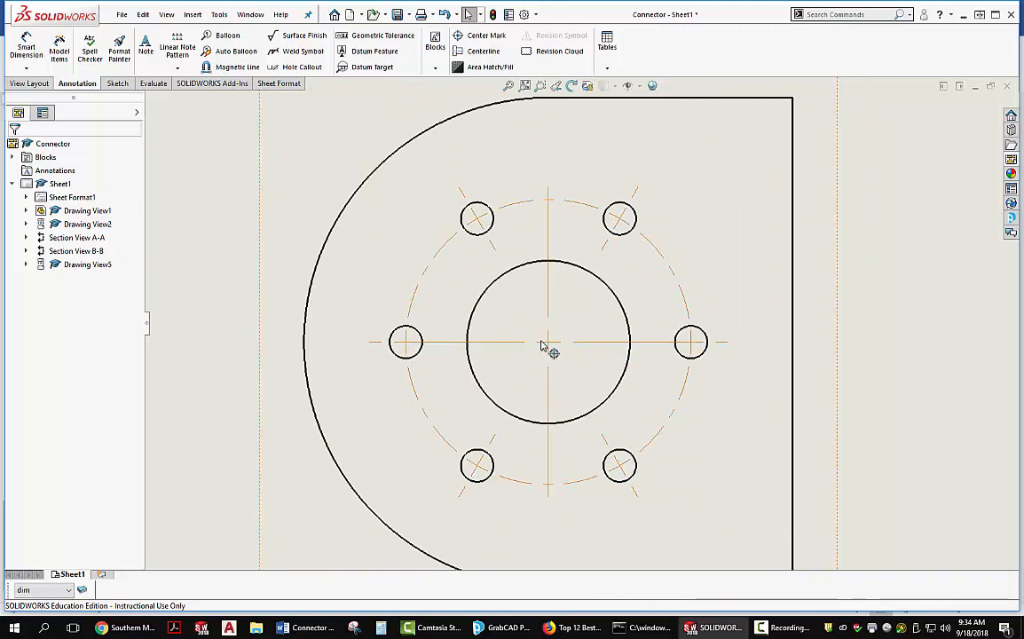
pyautogui.scroll(-1, 555, 382)
pyautogui.scroll(1, 548, 379)
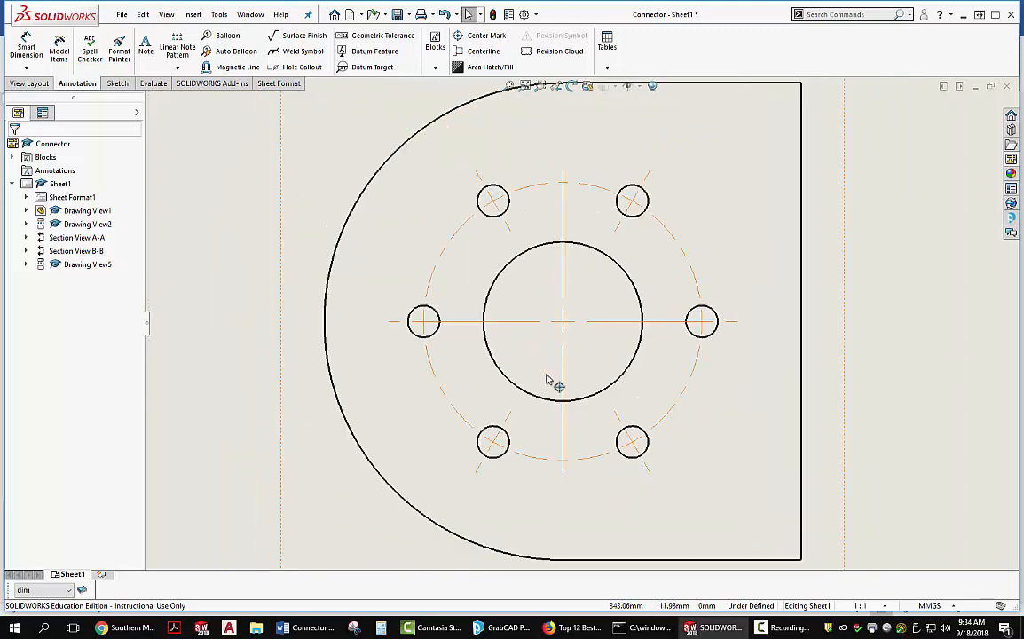
pyautogui.scroll(6, 544, 380)
# - Add linear center marks with connection lines to the four small holes in Section A-A
pyautogui.moveTo(383, 371); pyautogui.dragTo(779, 405, button='middle')
pyautogui.scroll(-1, 397, 377)
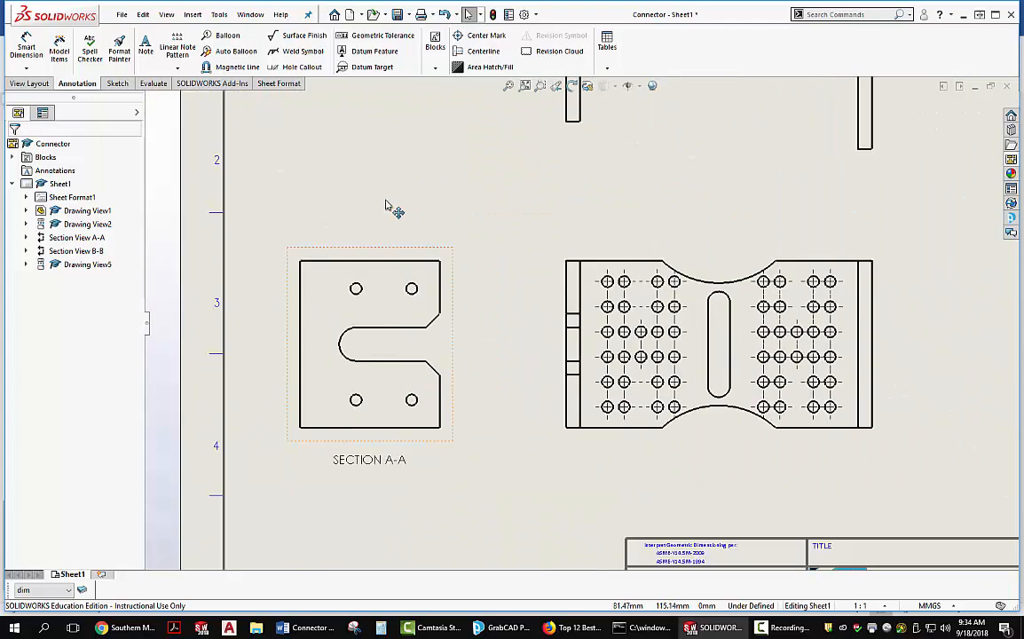
pyautogui.click(479, 35)
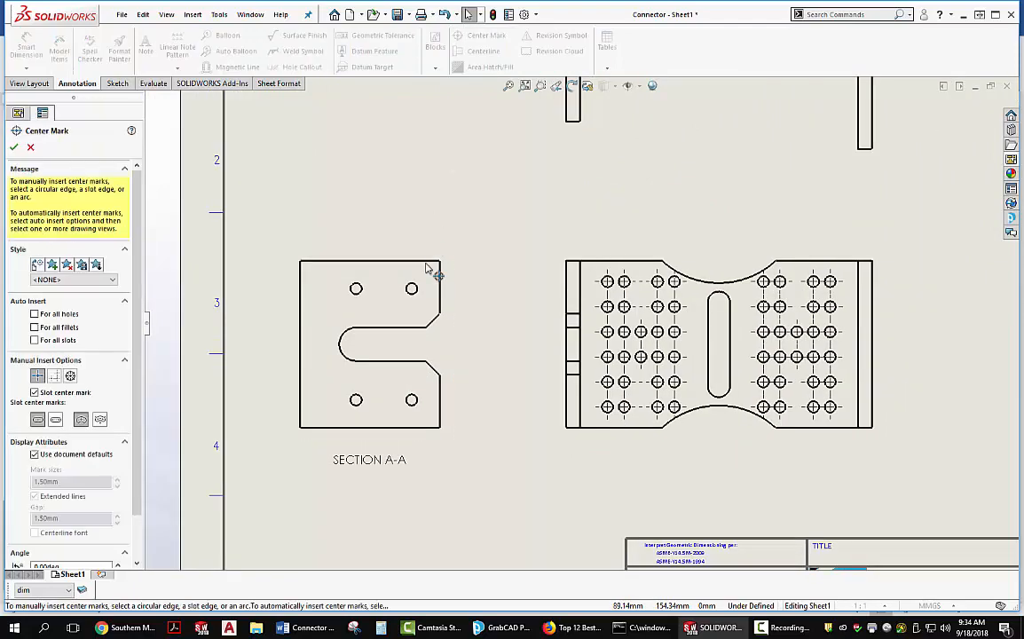
pyautogui.click(417, 292)
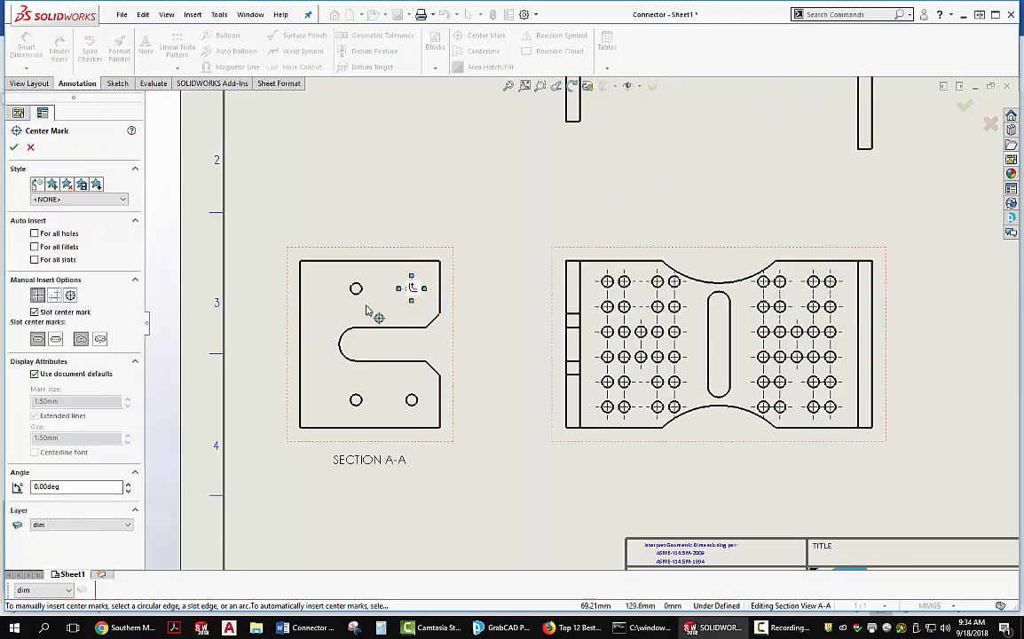
pyautogui.click(414, 292)
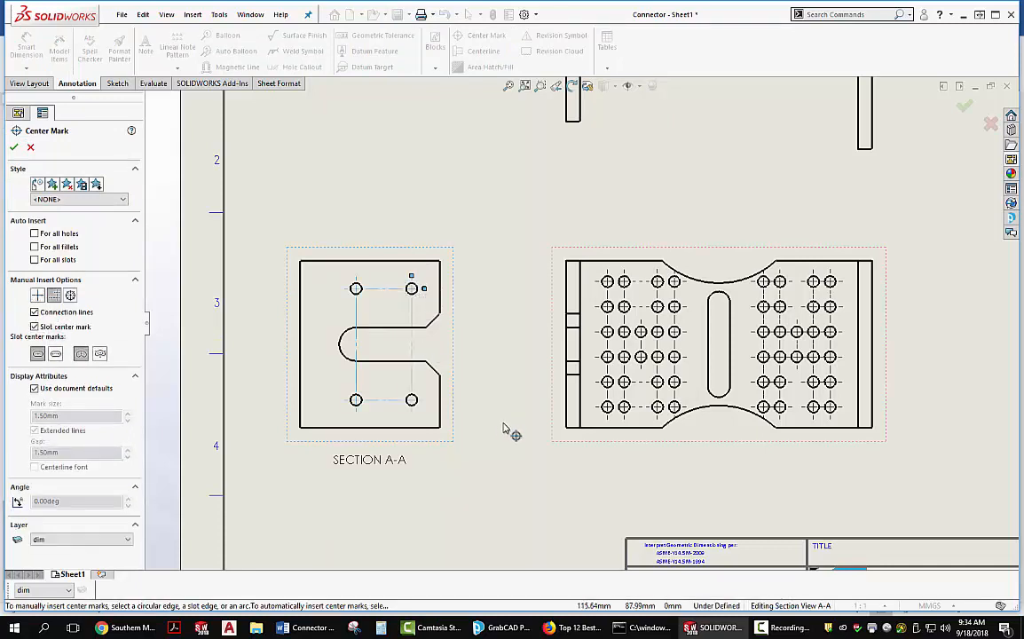
pyautogui.press('Escape')
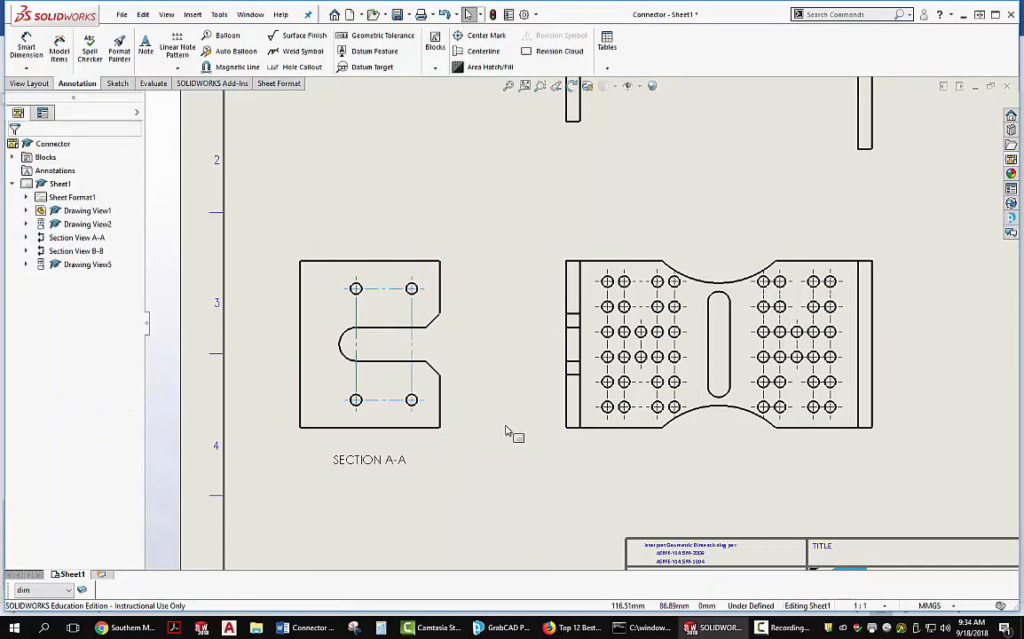
# - Delete the two vertical connection lines crossing the slot between the upper and lower holes in Section A-A
pyautogui.click(412, 339)
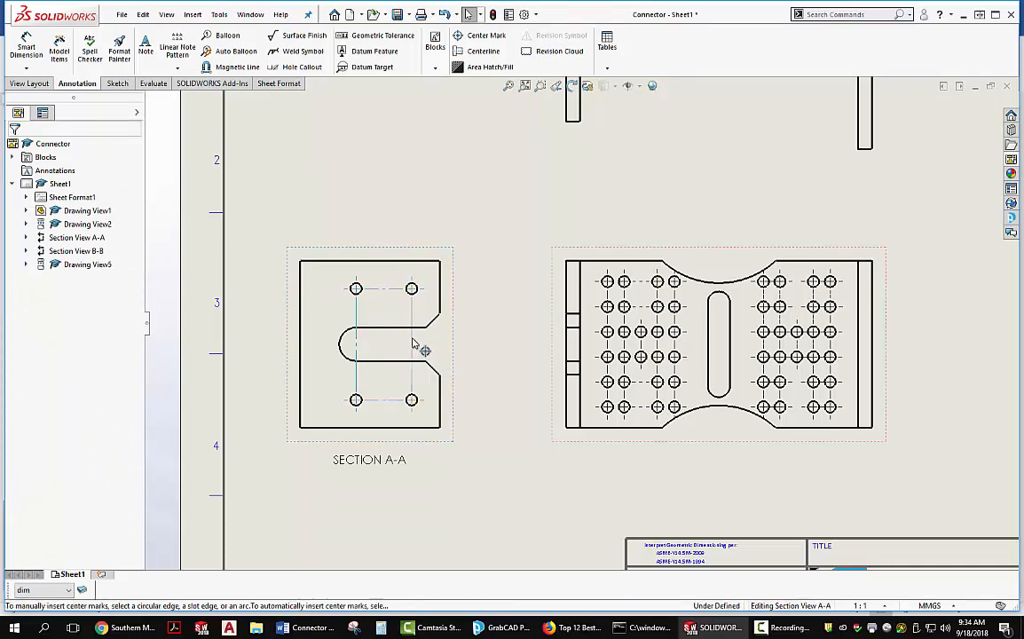
pyautogui.press('Escape')
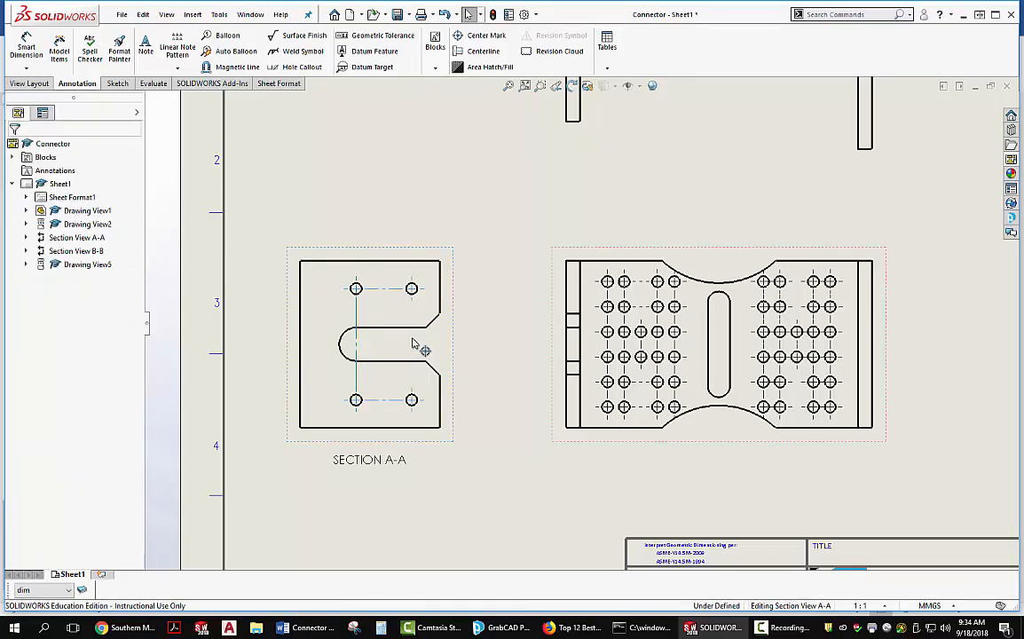
pyautogui.click(357, 345)
pyautogui.press('Delete')
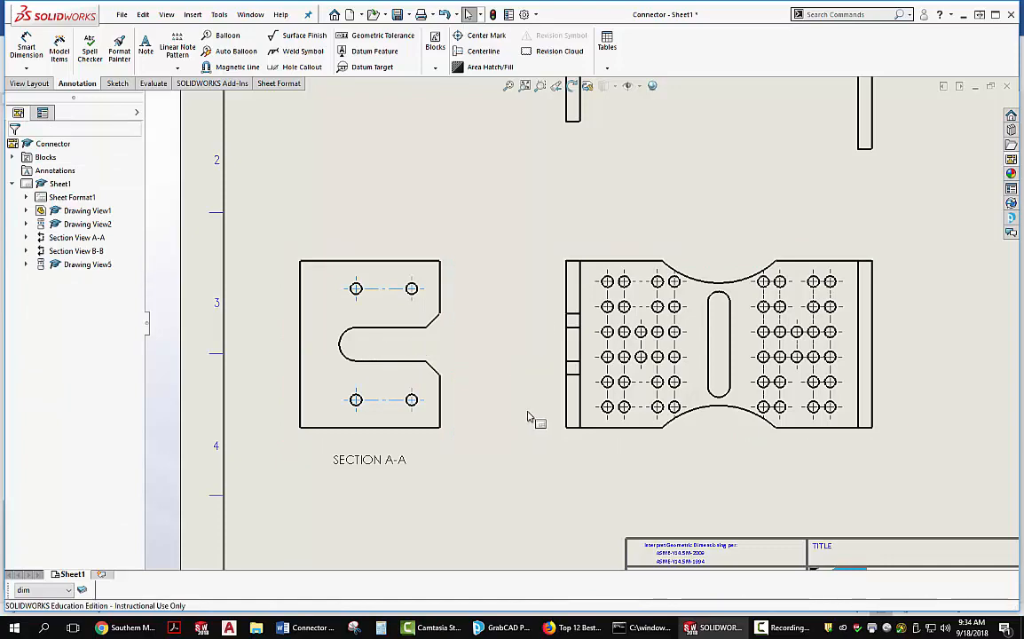
# - Delete all existing center marks from both hole patterns in the front view beside Section A-A
pyautogui.moveTo(593, 443); pyautogui.dragTo(404, 450, button='middle')
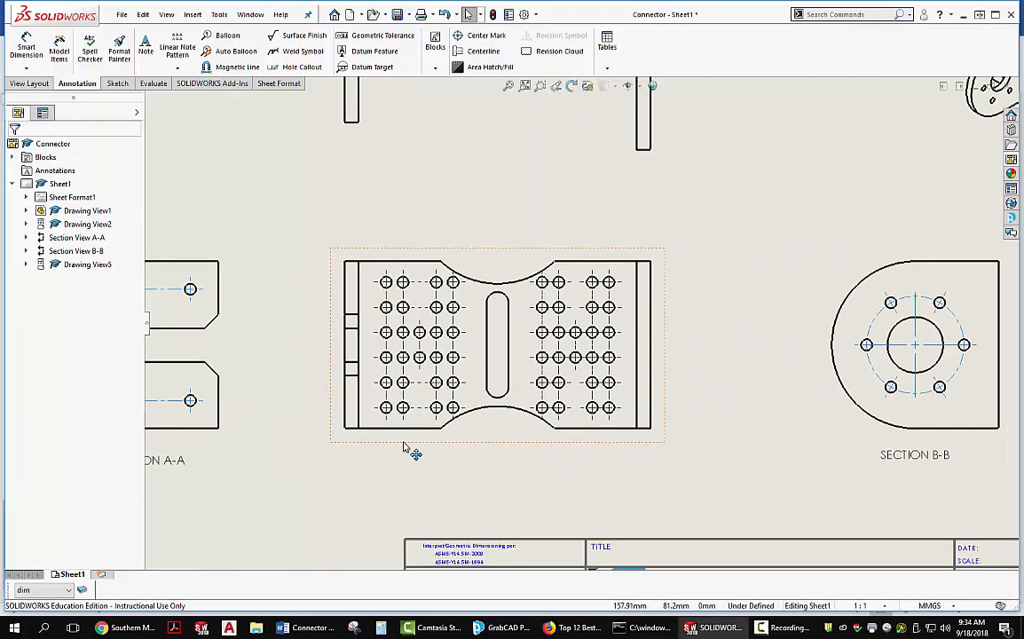
pyautogui.click(417, 288)
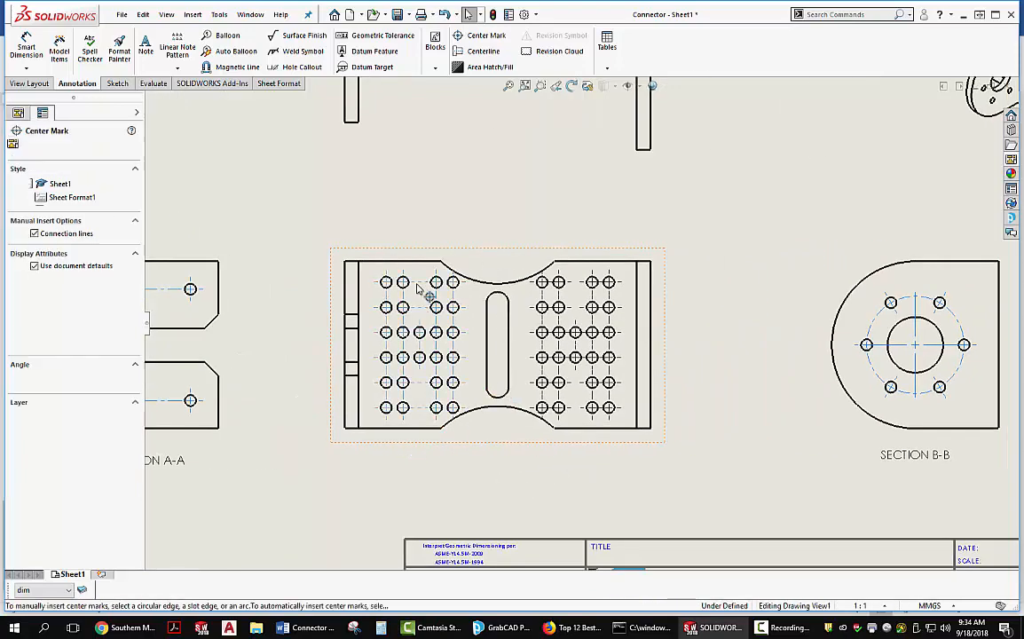
pyautogui.press('Delete')
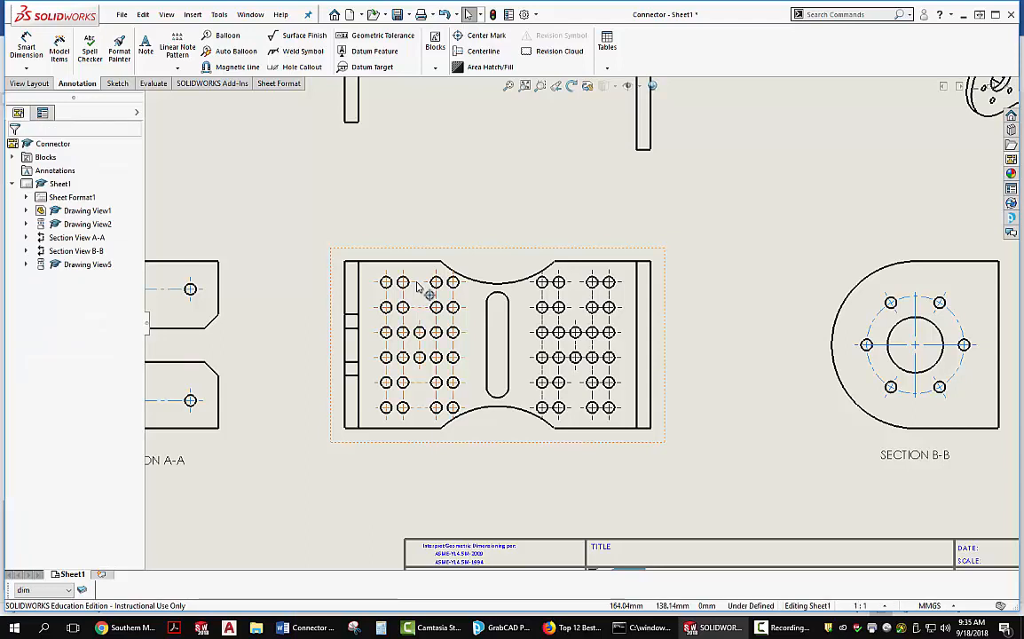
pyautogui.click(417, 289)
pyautogui.press('Delete')
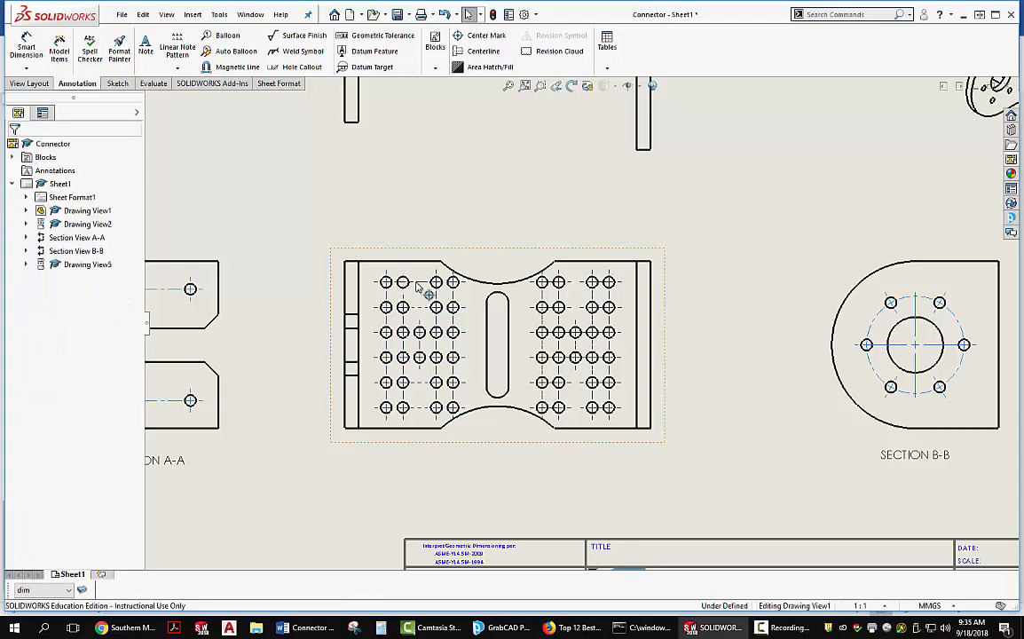
pyautogui.moveTo(338, 218)
pyautogui.mouseDown()
pyautogui.moveTo(462, 455)
pyautogui.moveTo(482, 460)
pyautogui.mouseUp()
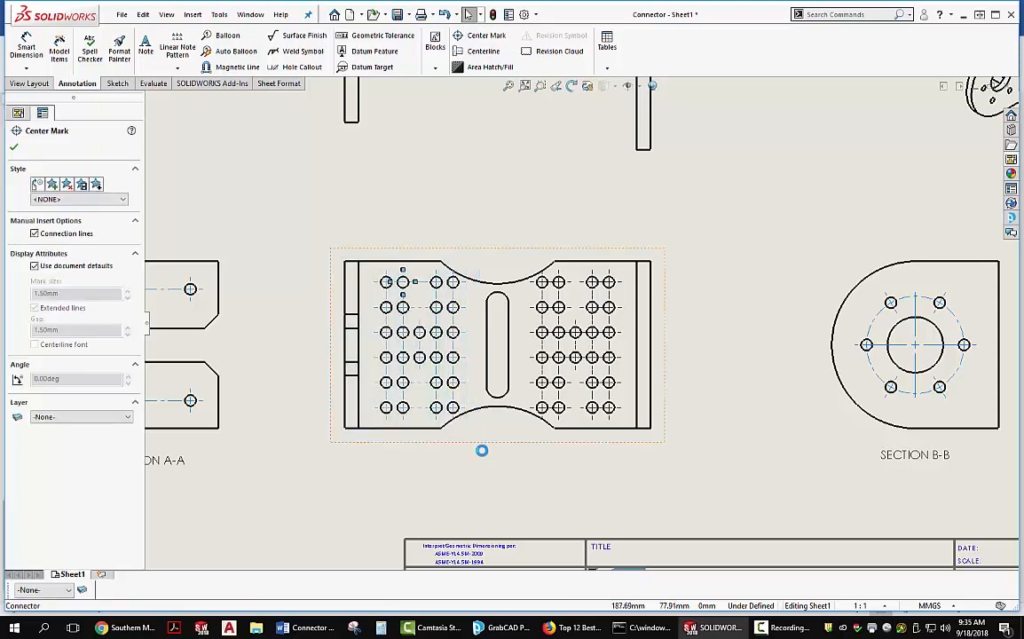
pyautogui.press('Delete')
pyautogui.moveTo(516, 230)
pyautogui.mouseDown()
pyautogui.moveTo(599, 450)
pyautogui.moveTo(648, 476)
pyautogui.mouseUp()
pyautogui.press('Delete')
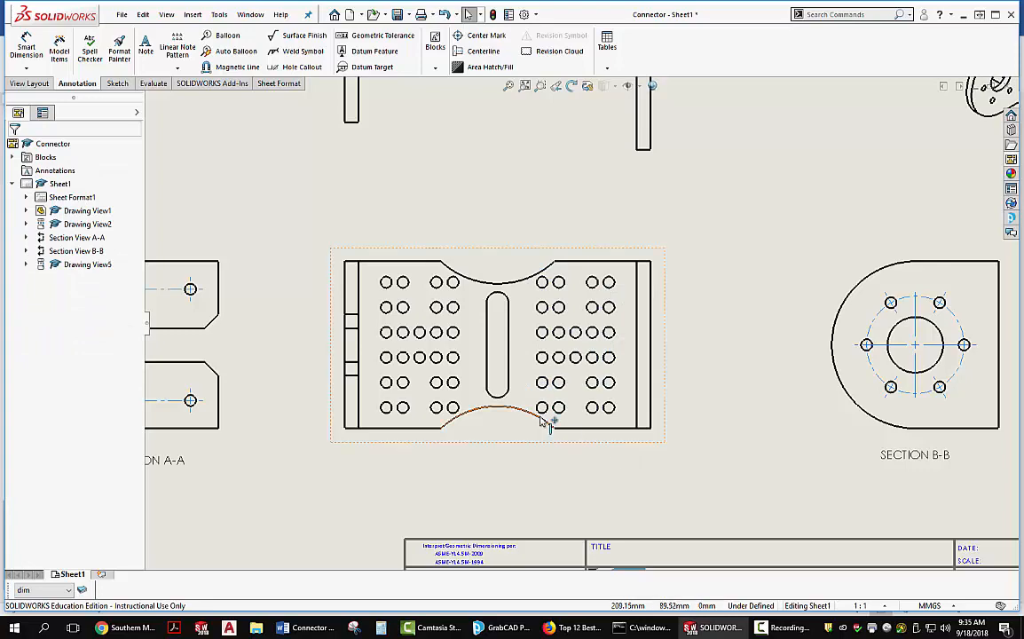
# - Add linear center marks with connection lines to the left hole pattern in the front view
pyautogui.click(484, 36)
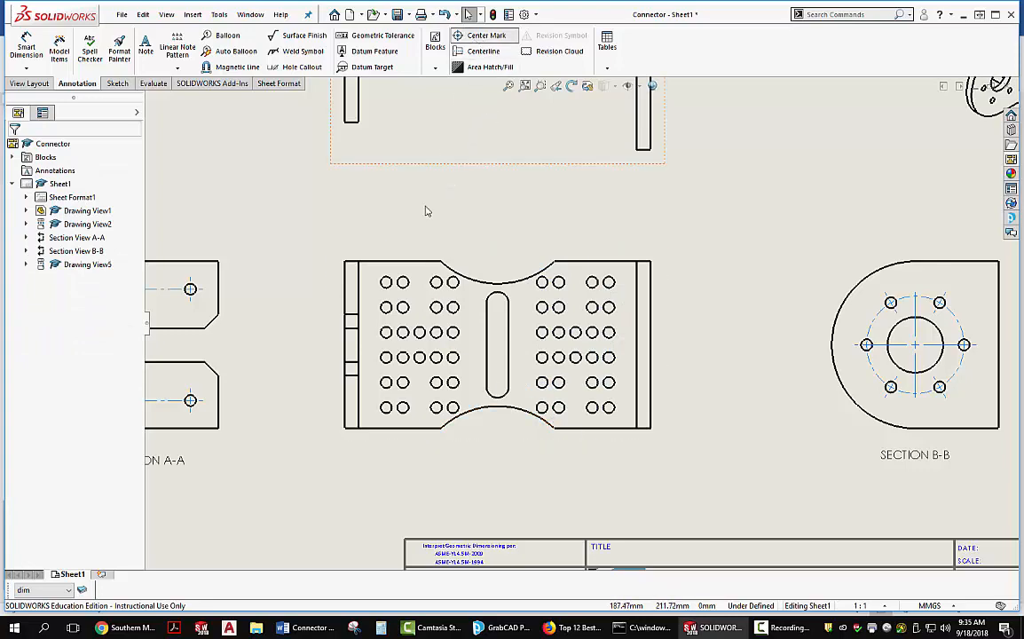
pyautogui.click(390, 290)
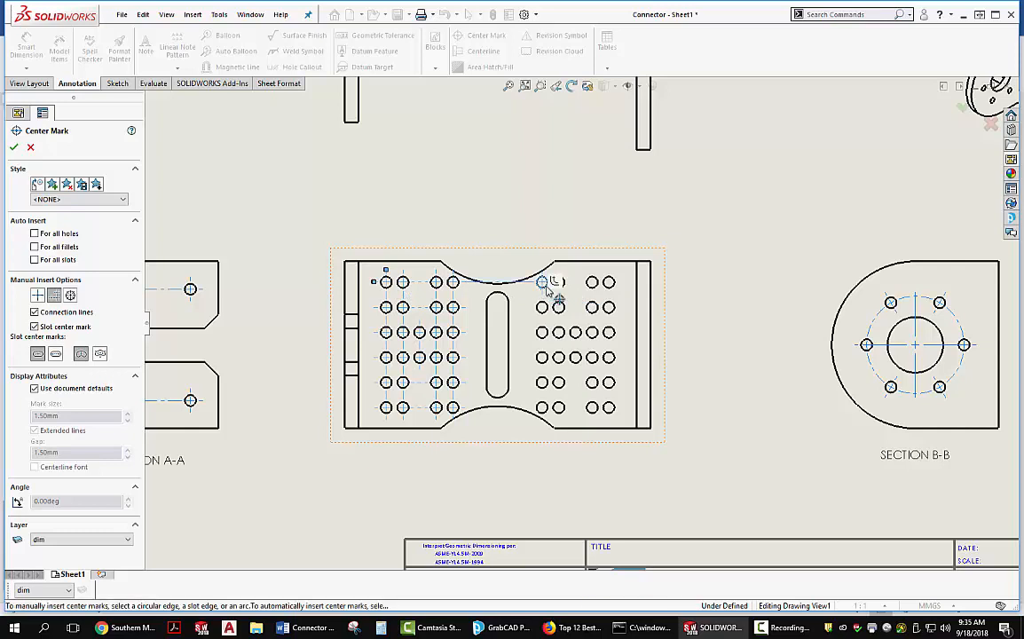
pyautogui.press('Escape')
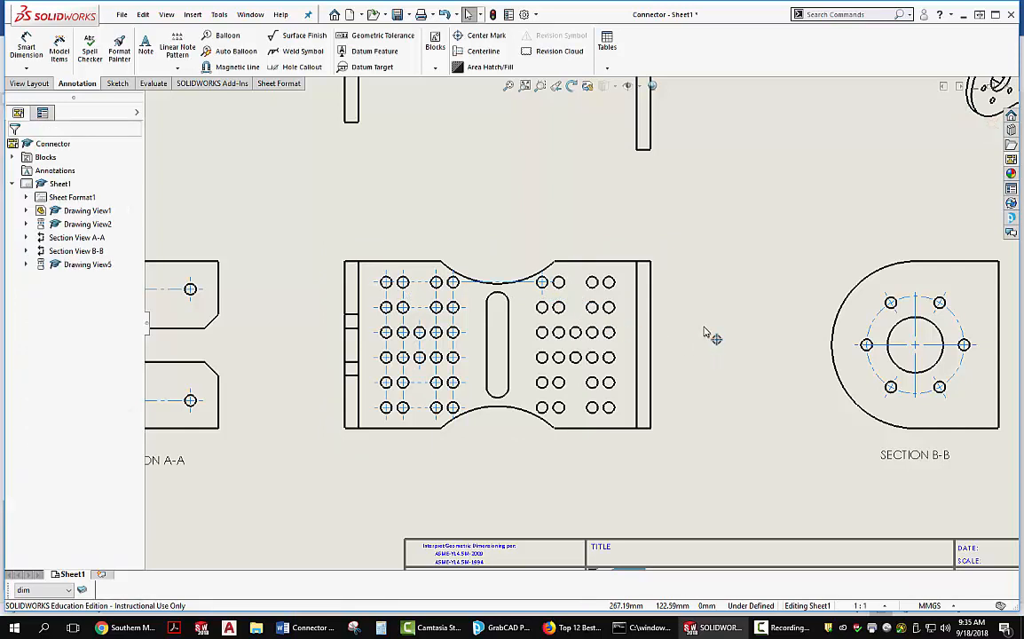
# - Delete the connection line bridging the left and right hole patterns along the front view's top row
pyautogui.press('Return')
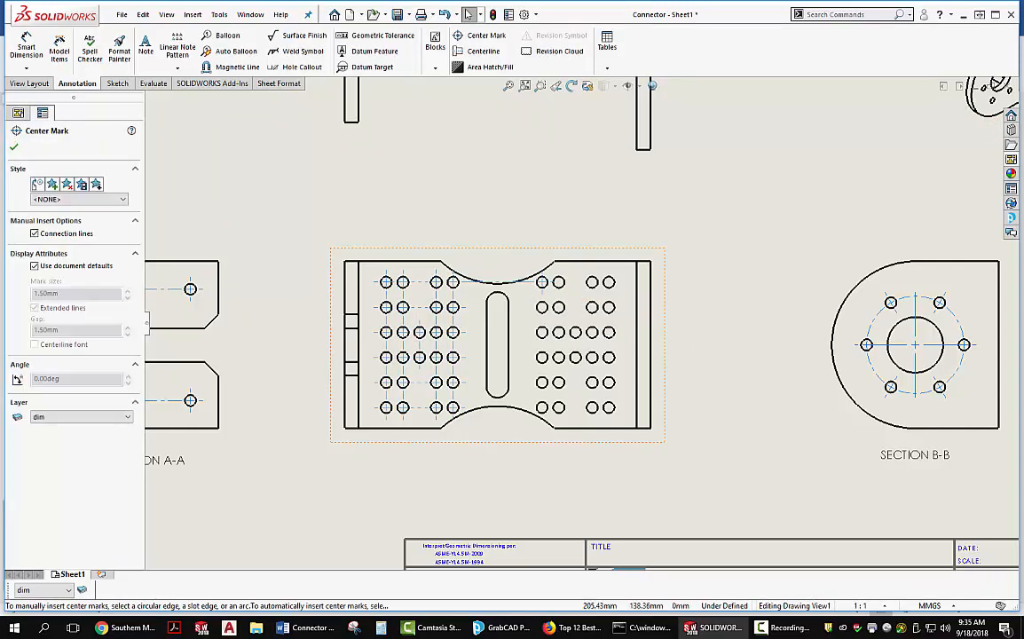
pyautogui.press('Escape')
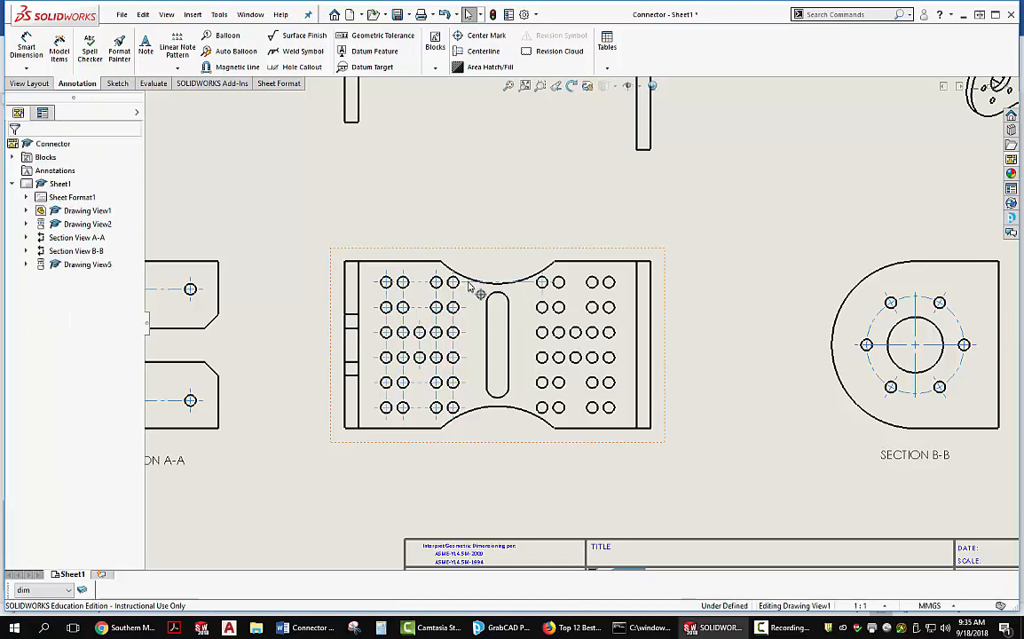
pyautogui.press('Return')
pyautogui.press('Escape')
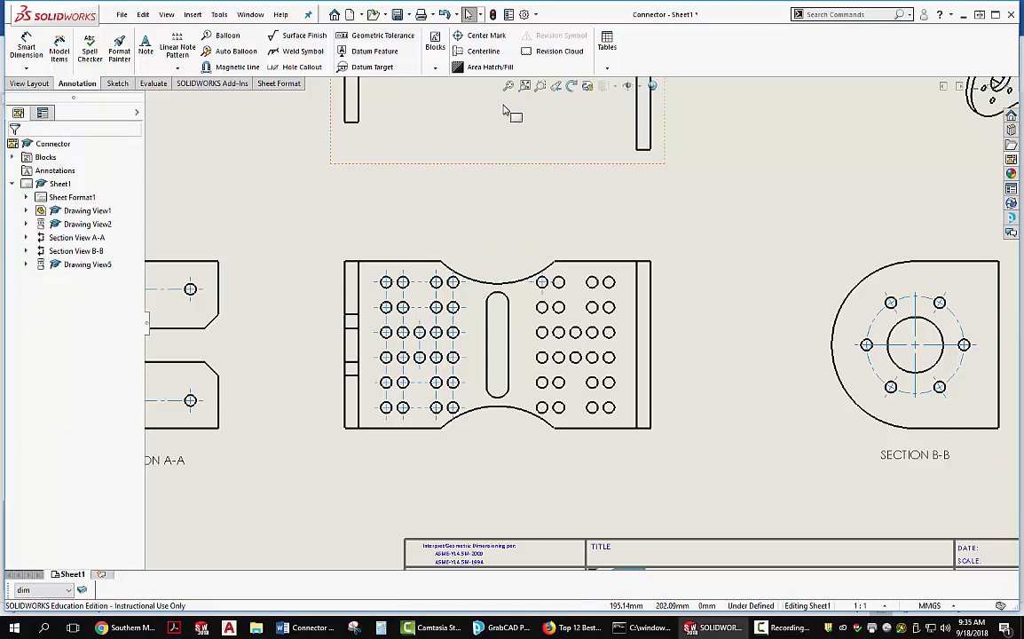
# - Add single center marks to the remaining holes of the front view's right hole pattern
pyautogui.click(460, 37)
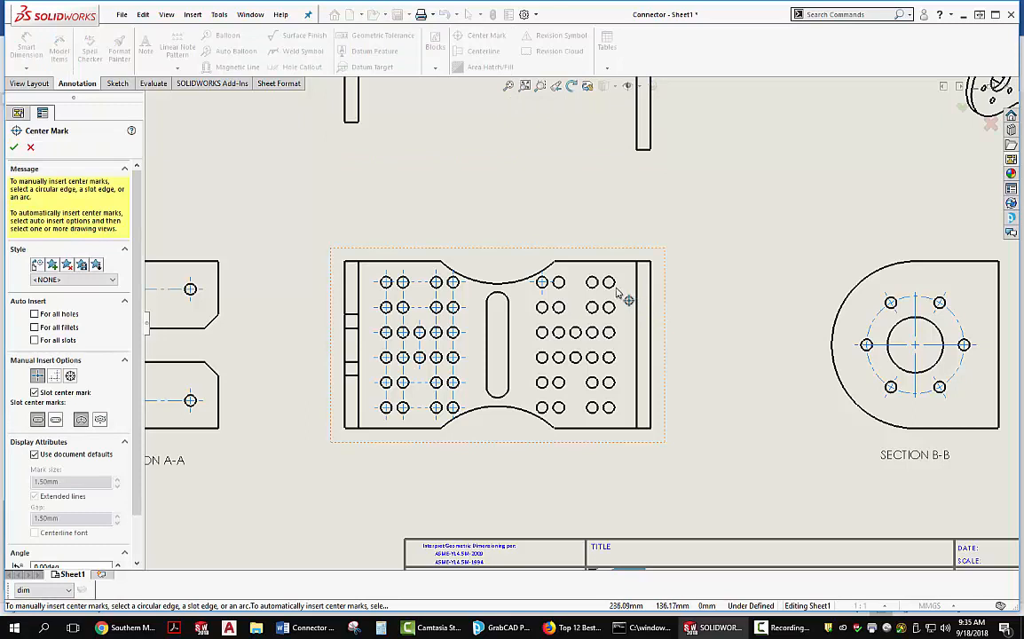
pyautogui.click(613, 289)
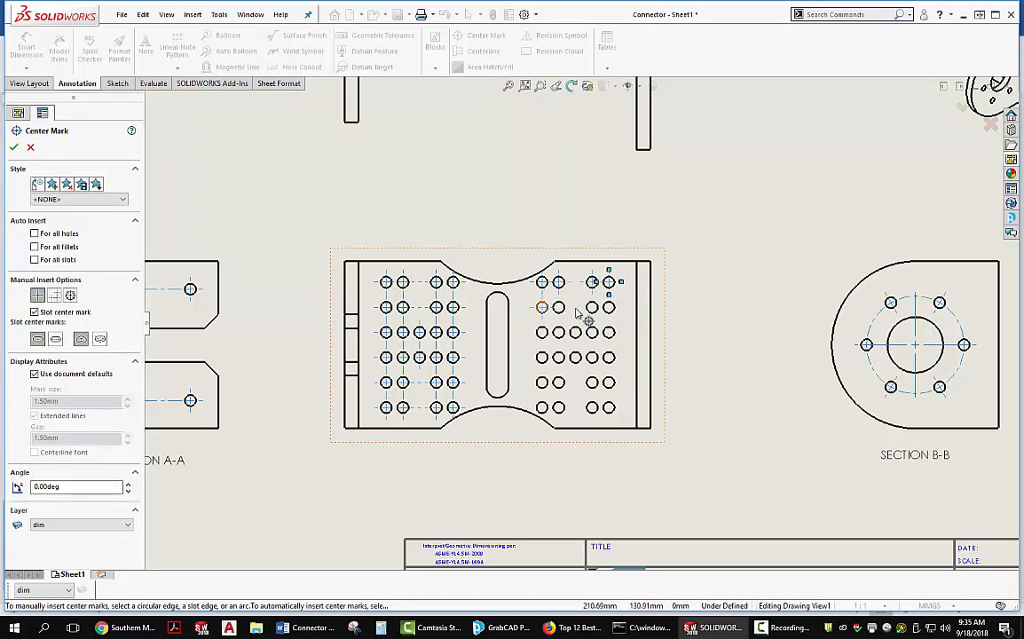
pyautogui.click(592, 314)
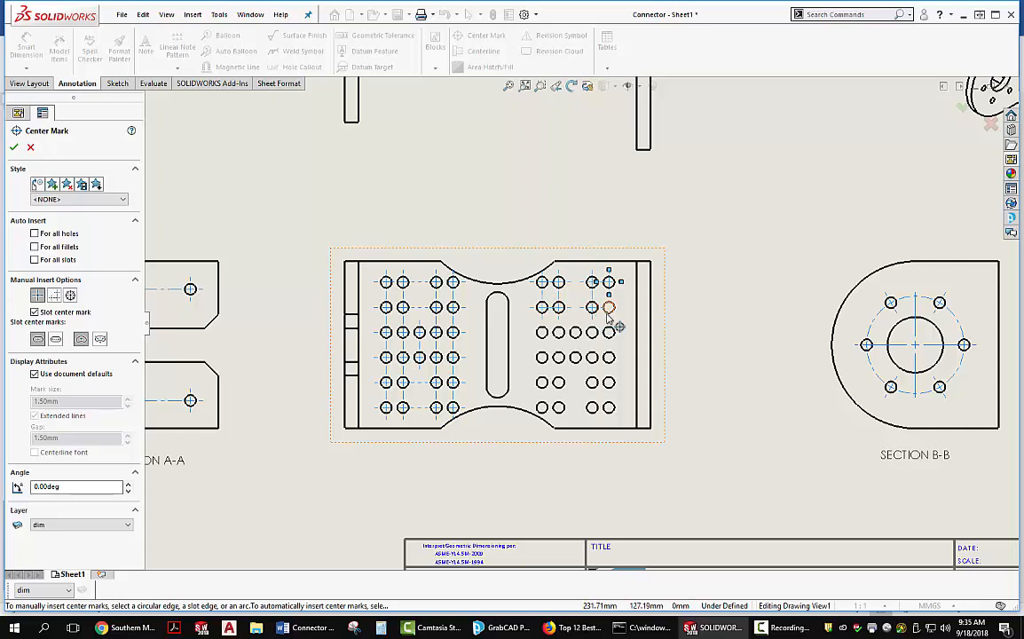
pyautogui.click(607, 313)
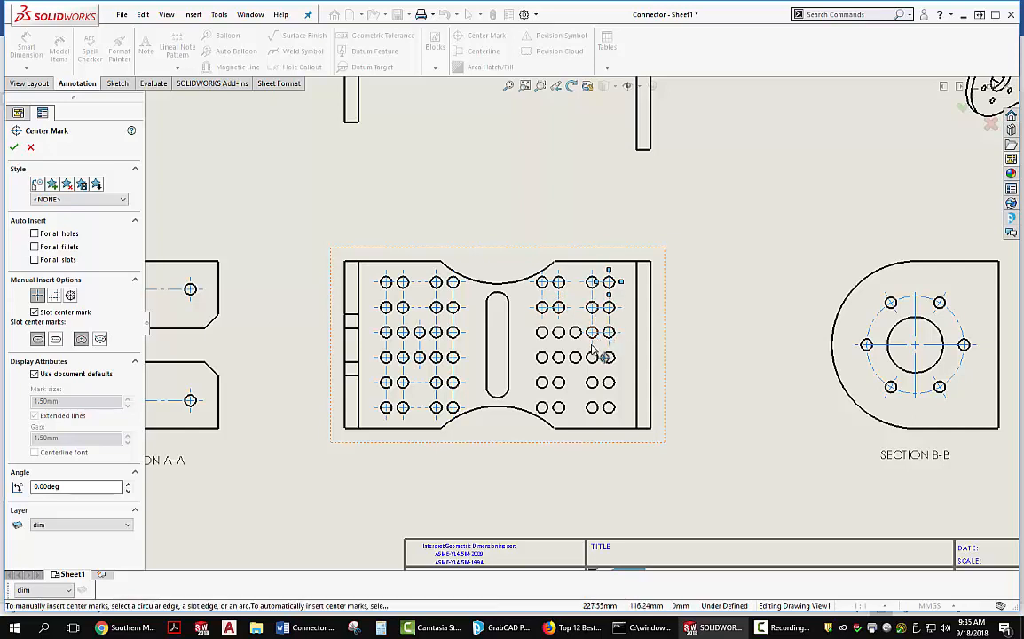
pyautogui.click(575, 338)
pyautogui.click(558, 338)
pyautogui.click(543, 362)
pyautogui.click(560, 362)
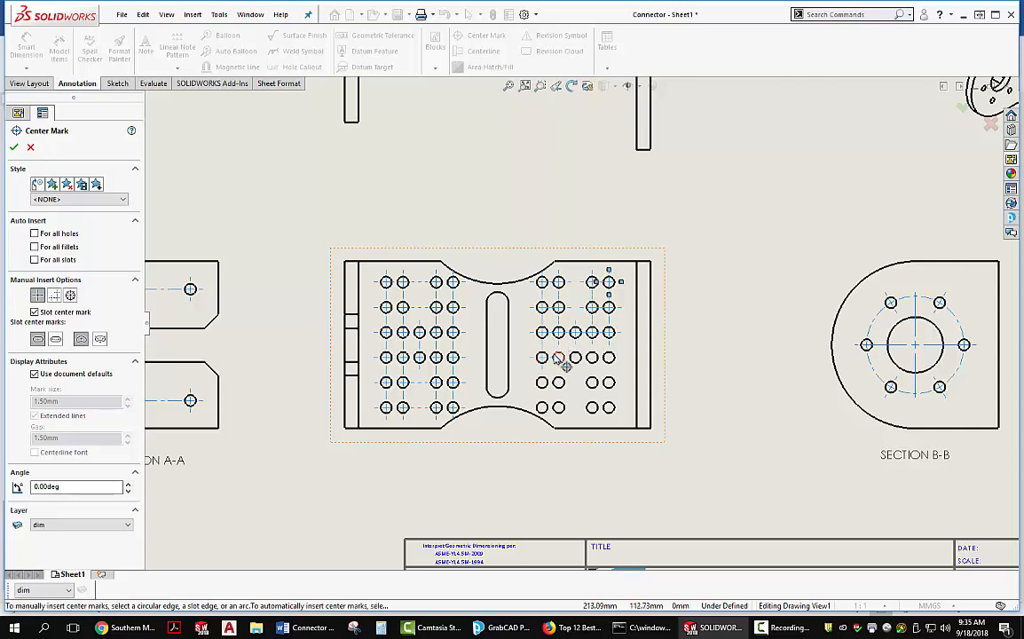
pyautogui.click(576, 358)
pyautogui.click(594, 359)
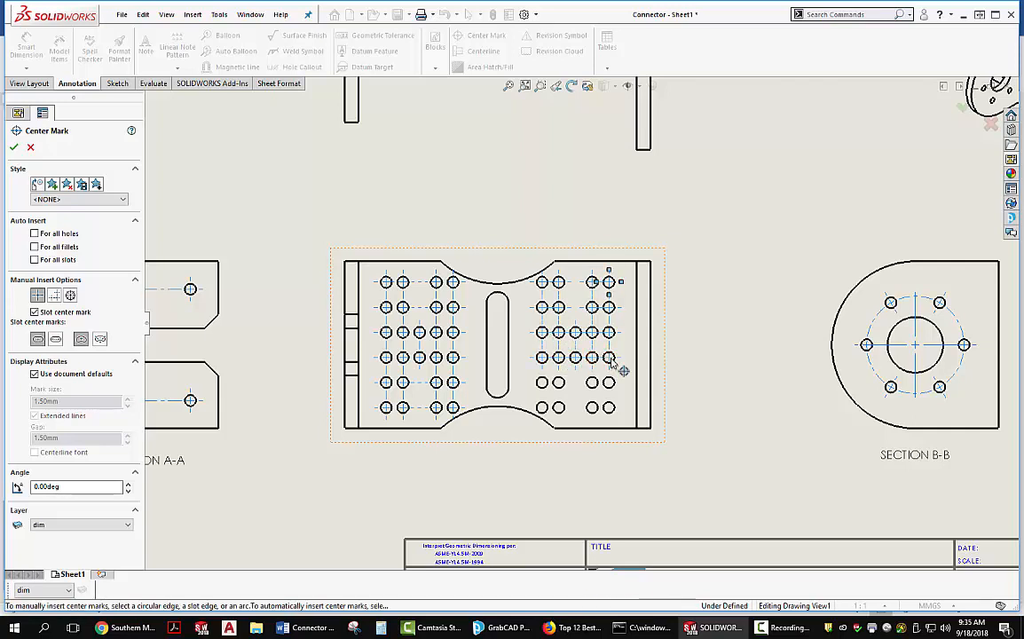
pyautogui.click(607, 358)
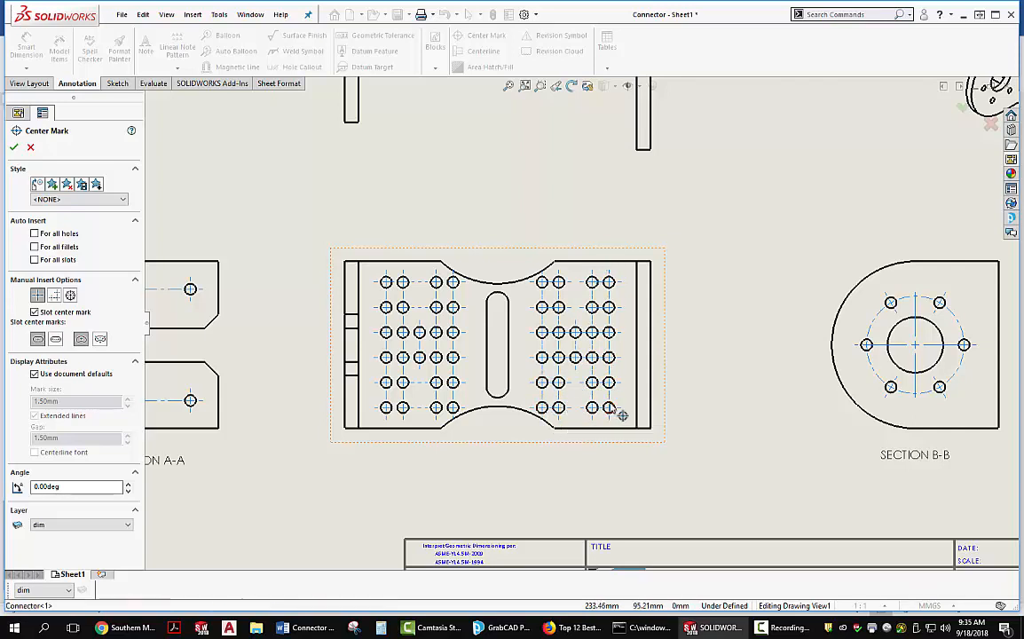
pyautogui.press('Escape')
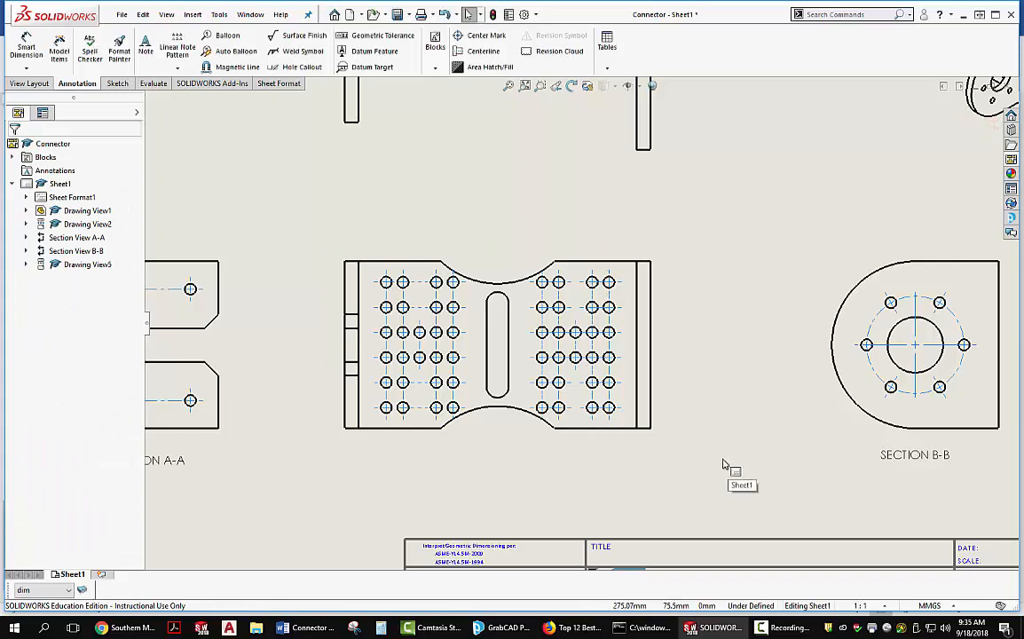
# - Add single center marks to the upper and lower arcs of the front view's vertical slot
pyautogui.click(477, 42)
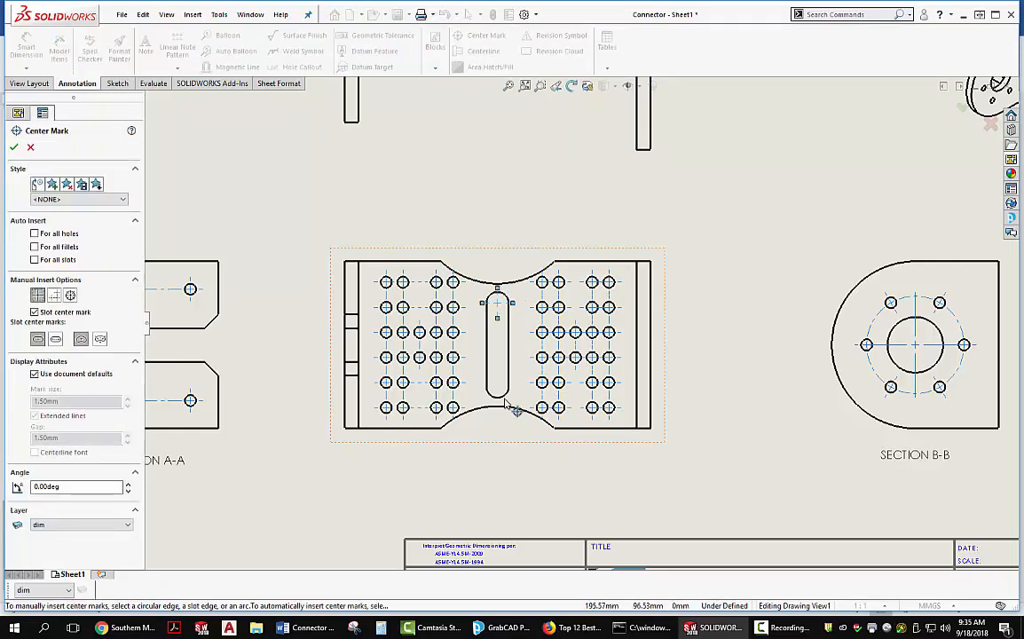
pyautogui.press('Escape')
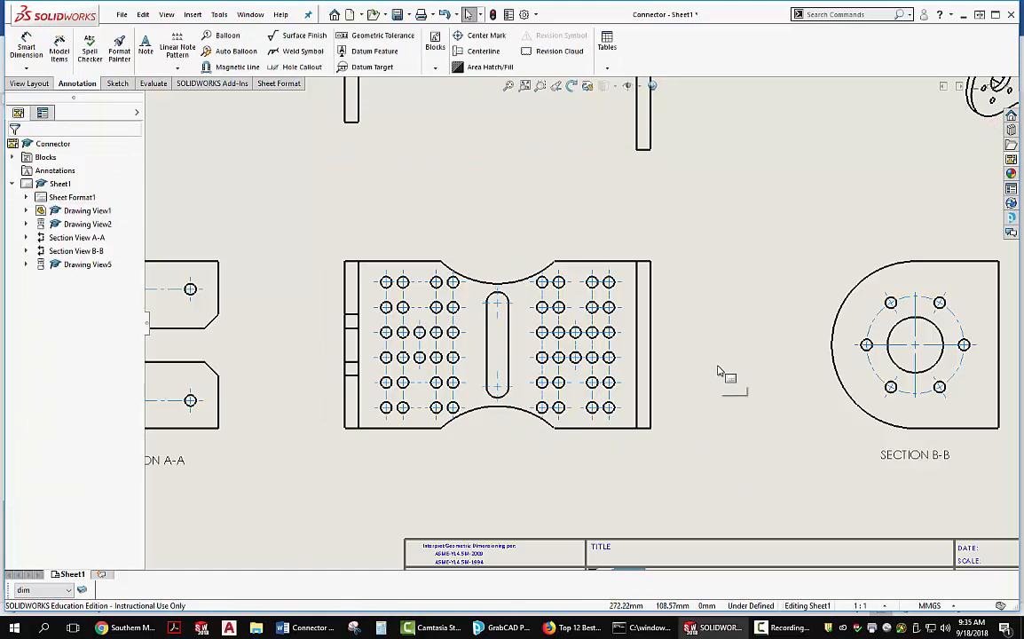
# - Add a centerline midway between the two short vertical lines on the top view's horizontal plate
pyautogui.moveTo(403, 417)
pyautogui.mouseDown(button='middle')
pyautogui.moveTo(596, 390)
pyautogui.moveTo(313, 411)
pyautogui.moveTo(311, 535)
pyautogui.mouseUp(button='middle')
pyautogui.scroll(-1, 435, 193)
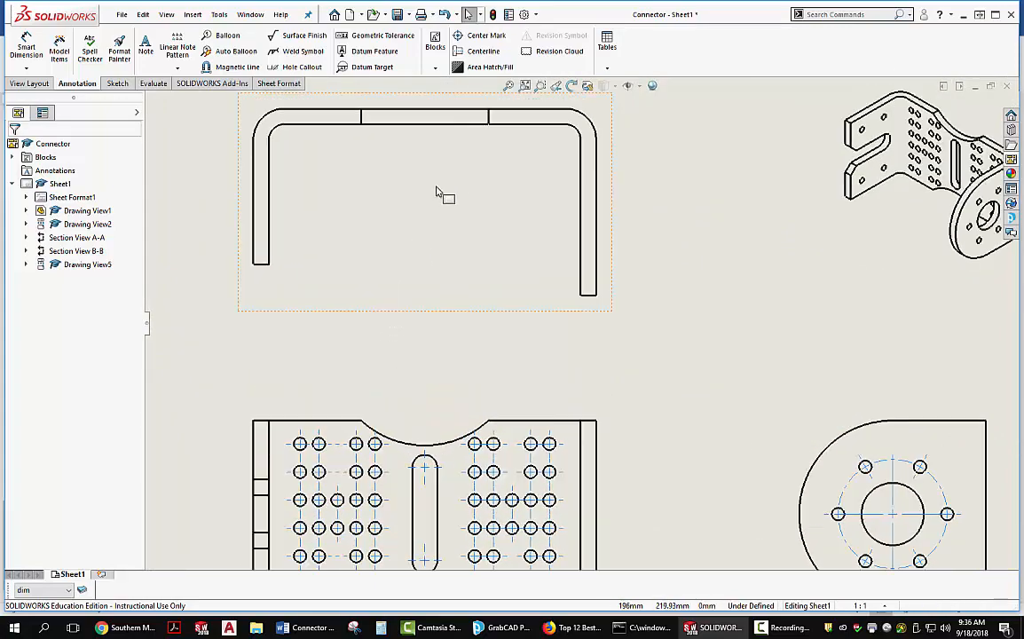
pyautogui.moveTo(442, 184); pyautogui.dragTo(439, 278, button='middle')
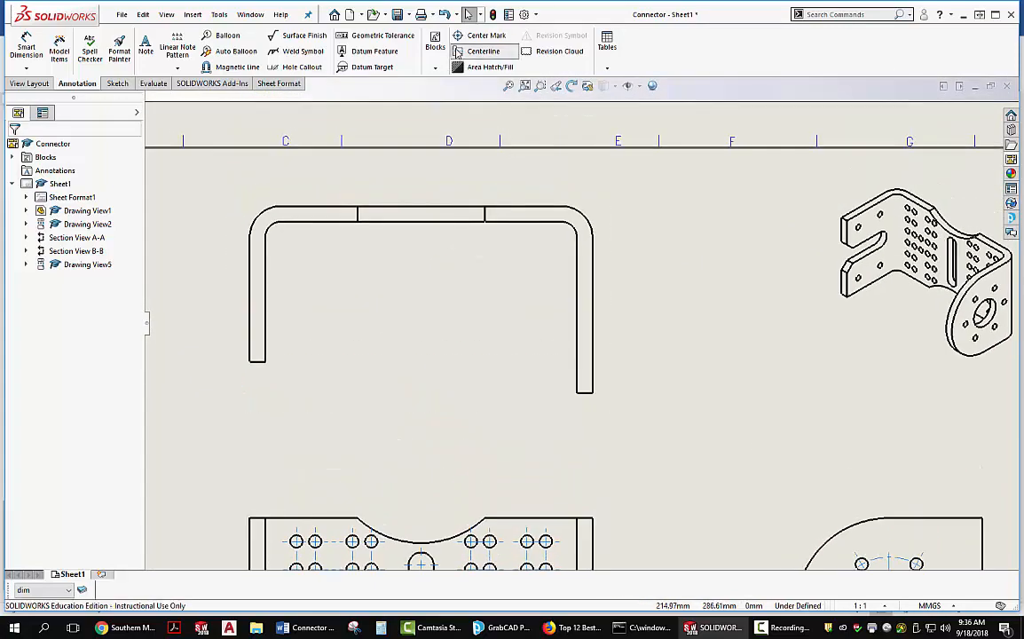
pyautogui.click(483, 51)
pyautogui.click(485, 218)
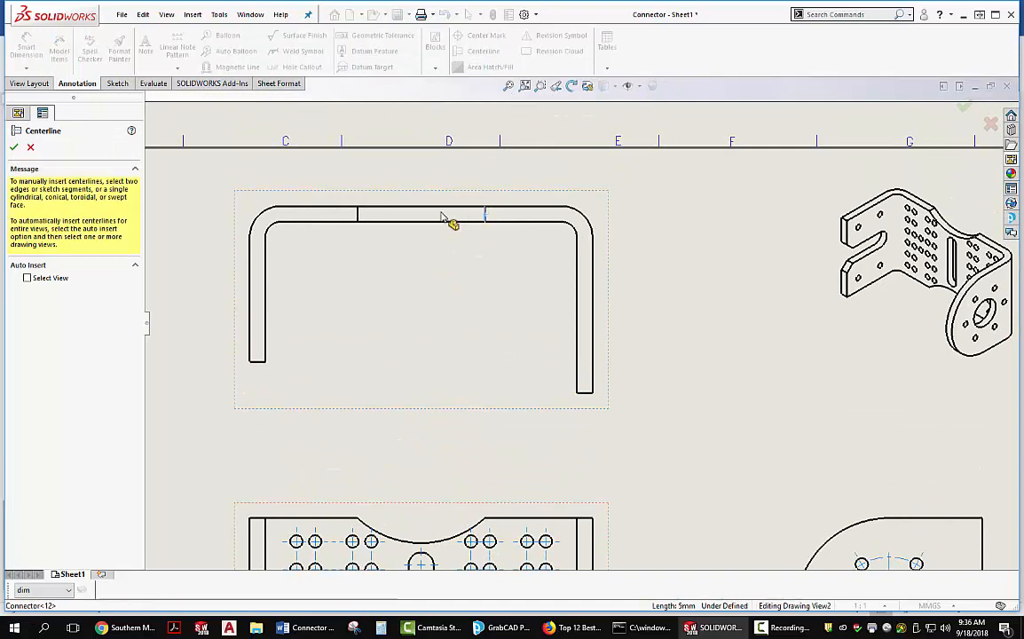
pyautogui.click(359, 217)
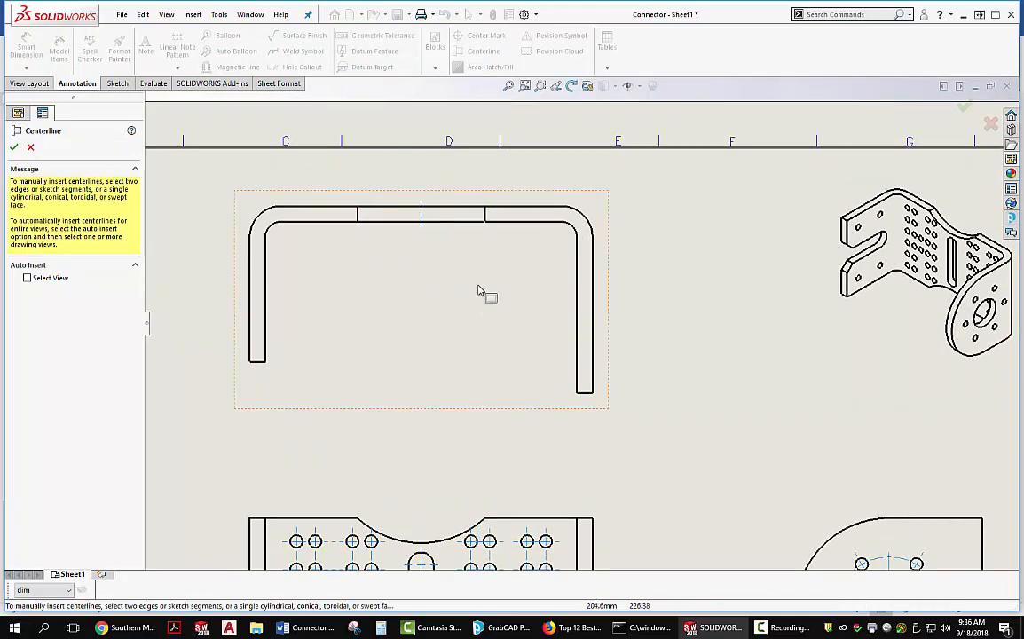
pyautogui.scroll(-1, 497, 320)
pyautogui.scroll(4, 533, 363)
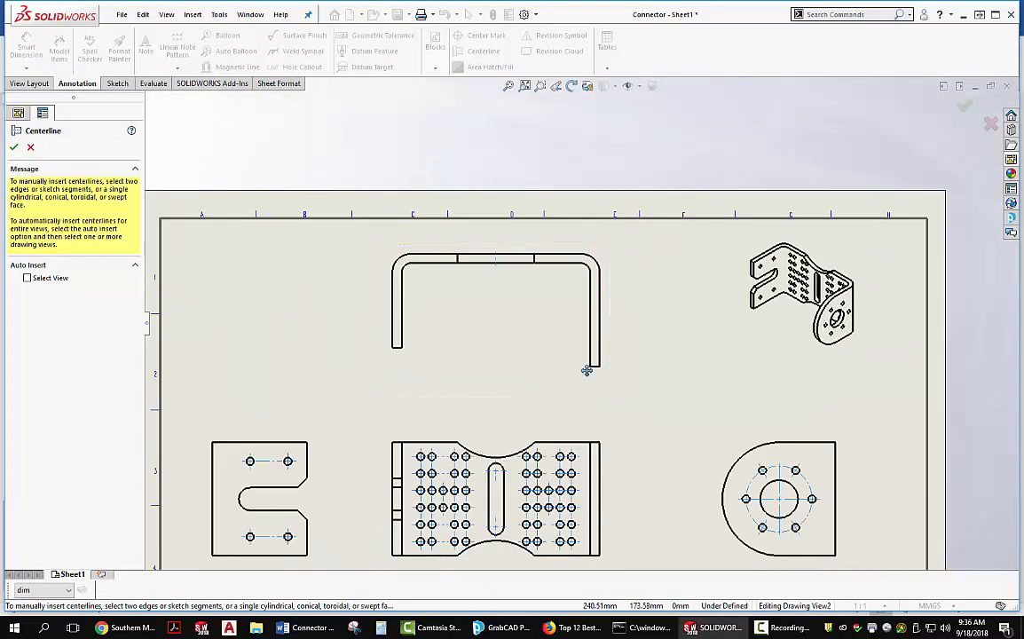
pyautogui.moveTo(514, 222); pyautogui.dragTo(569, 248, button='middle')
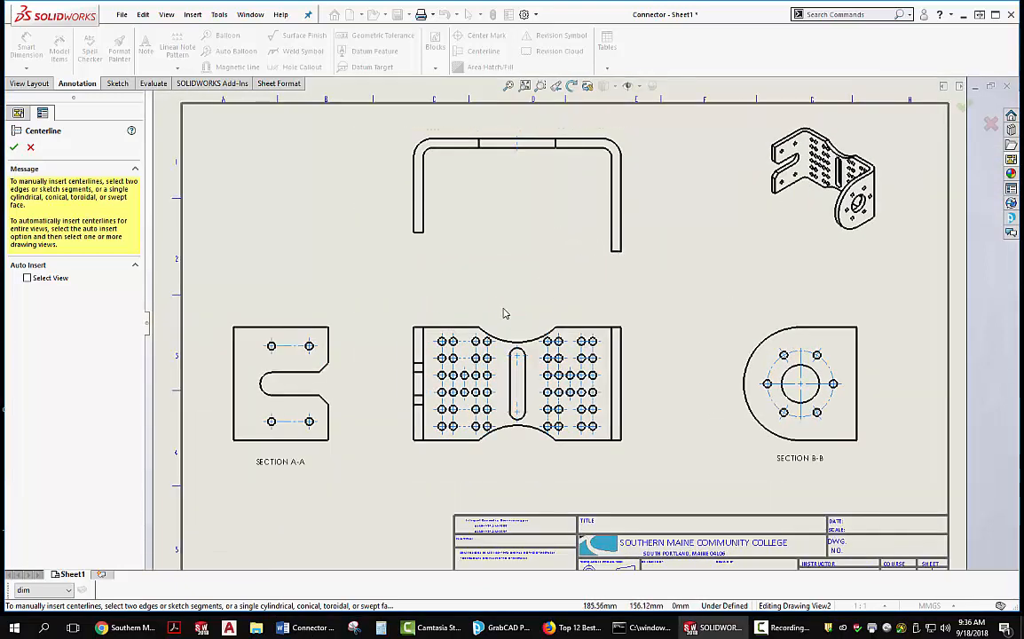
# - Review the reference dimensions in the Connector Assignment document in Word, return to SOLIDWORKS and accept the centerline
pyautogui.click(306, 627)
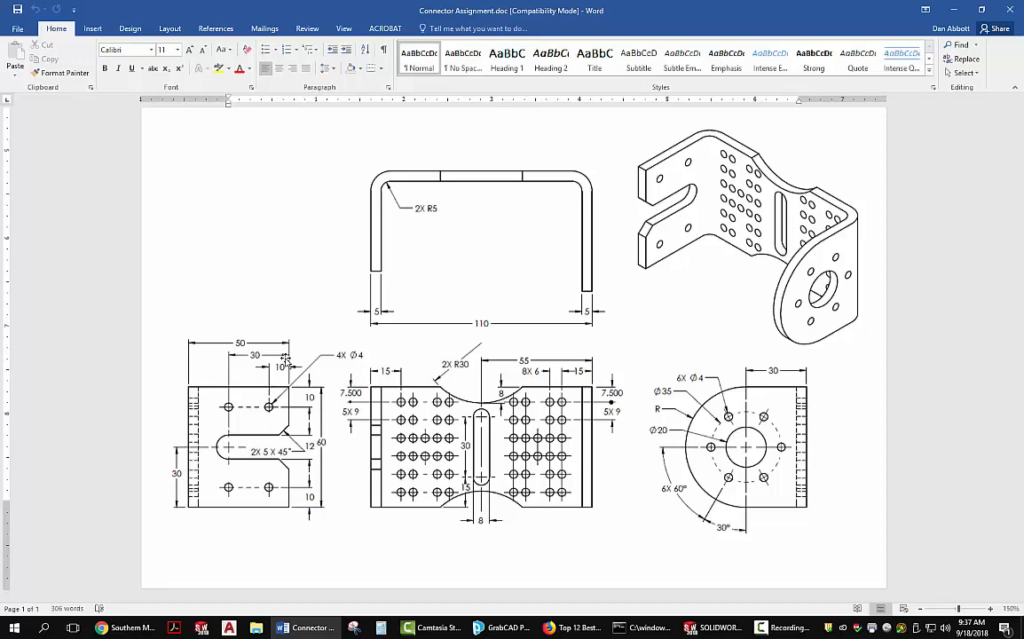
pyautogui.hotkey('alt', 'Tab')
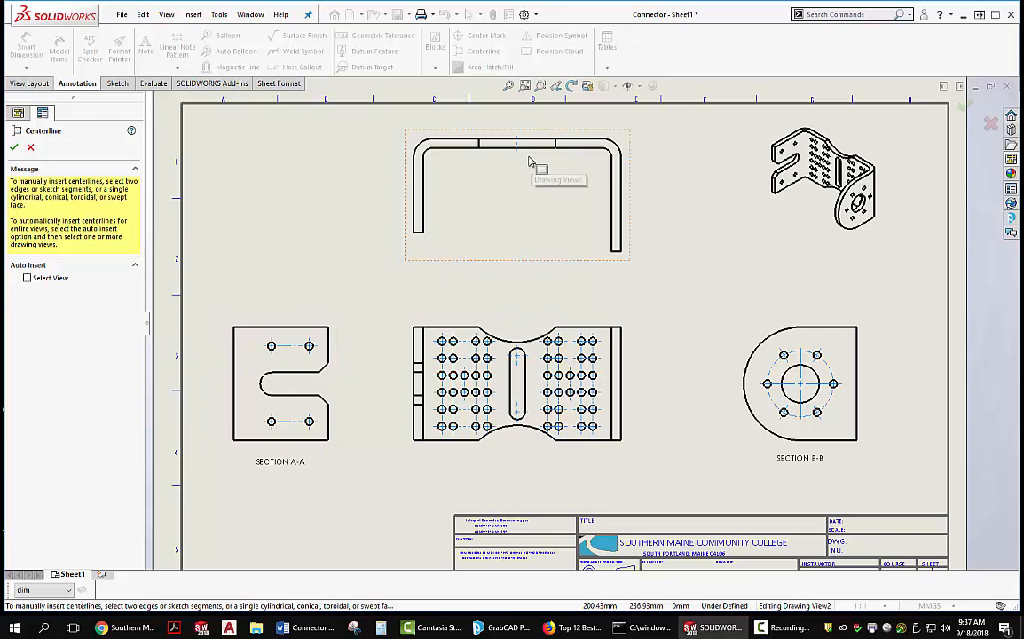
pyautogui.click(16, 147)
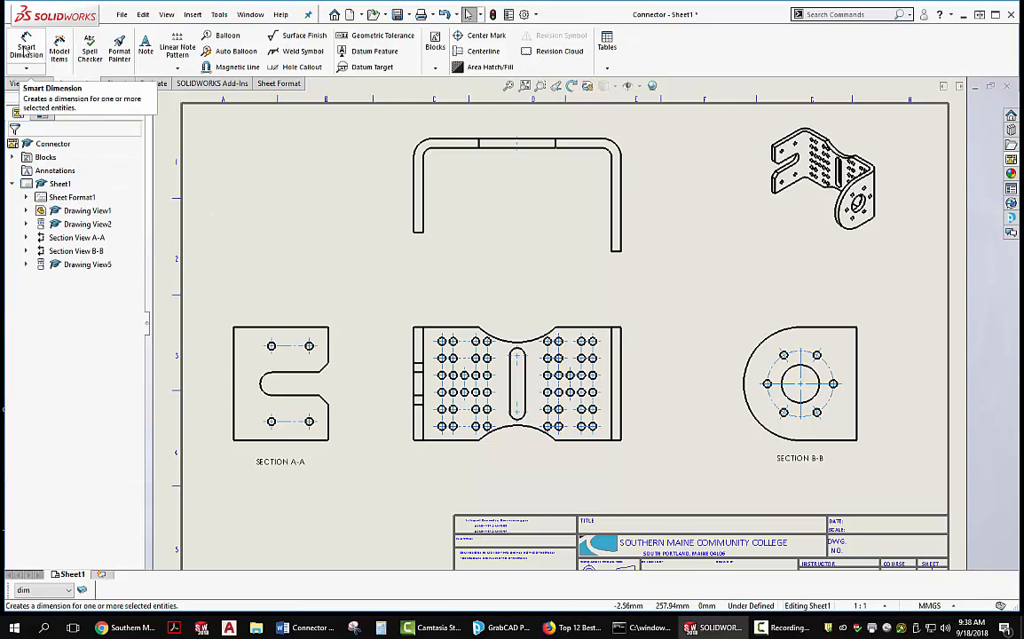
# - Dimension the horizontal distance from Section A-A's upper right hole to the plate's right edge, placing it above the view
pyautogui.click(26, 51)
pyautogui.scroll(-5, 461, 417)
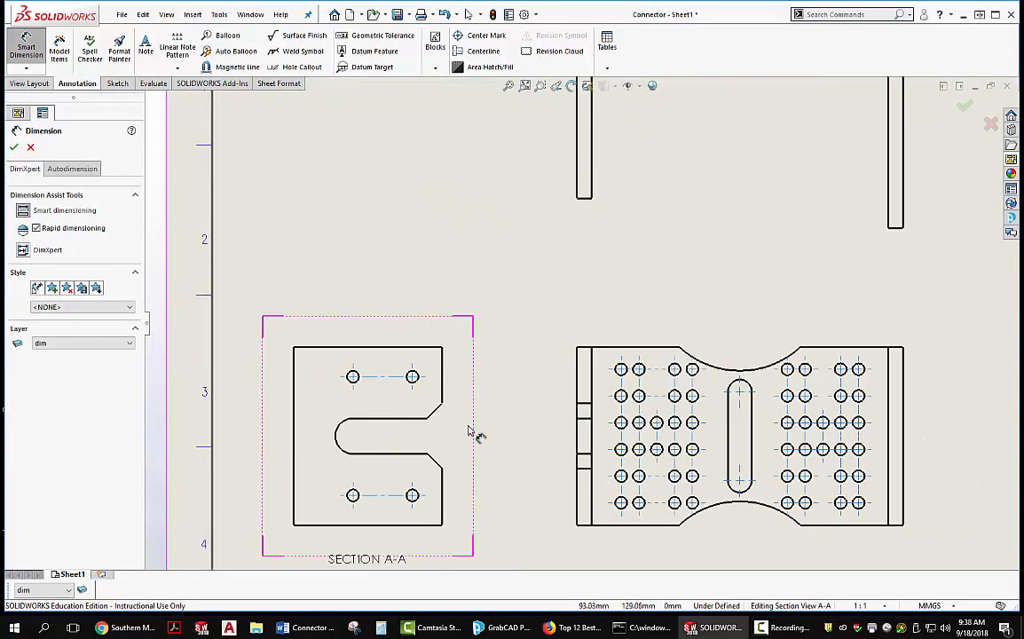
pyautogui.click(479, 340)
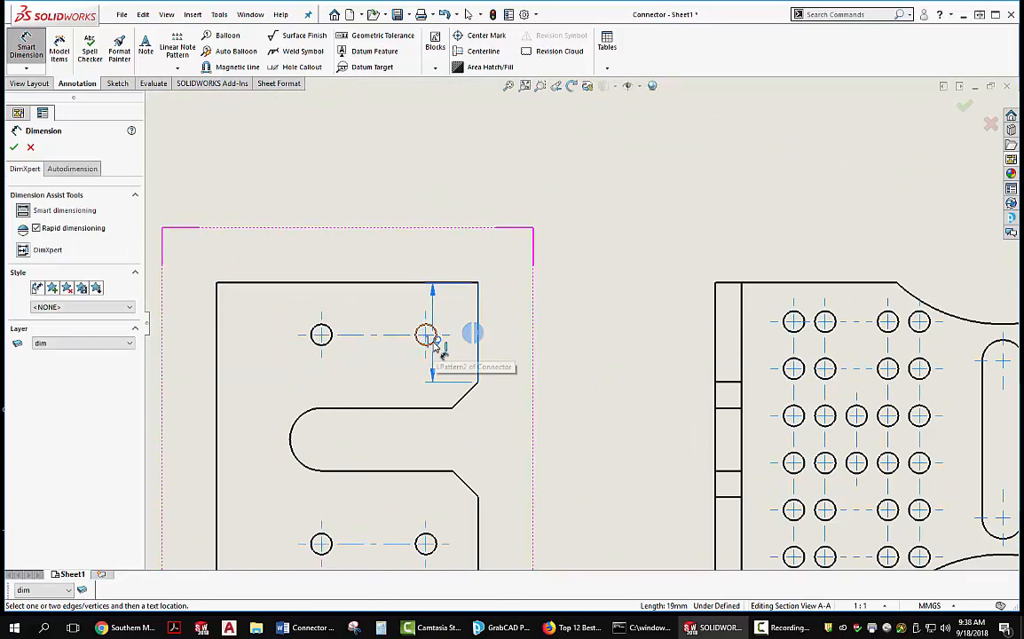
pyautogui.click(434, 346)
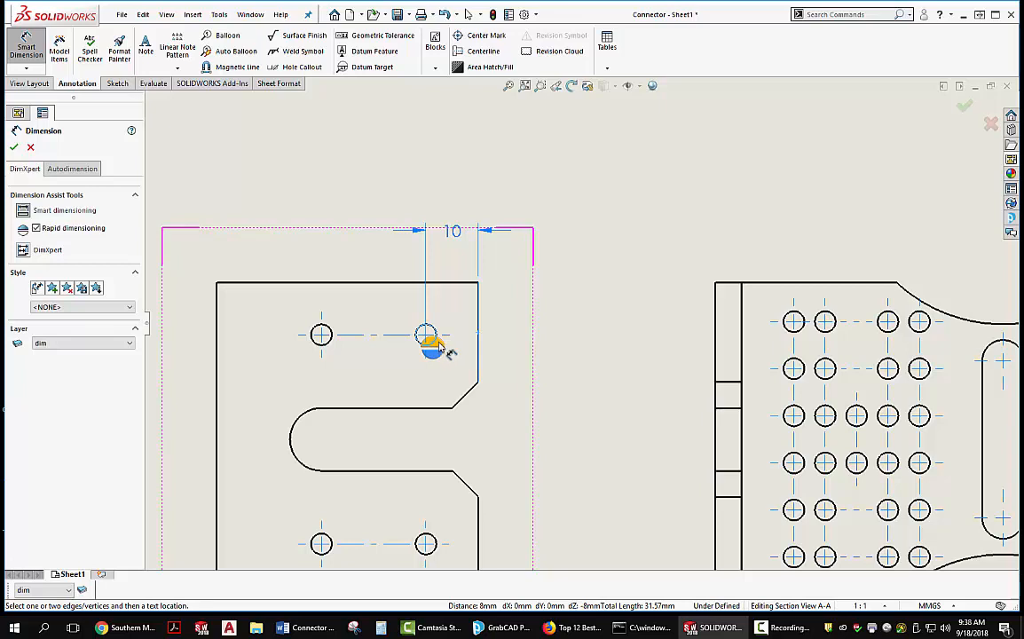
pyautogui.click(439, 346)
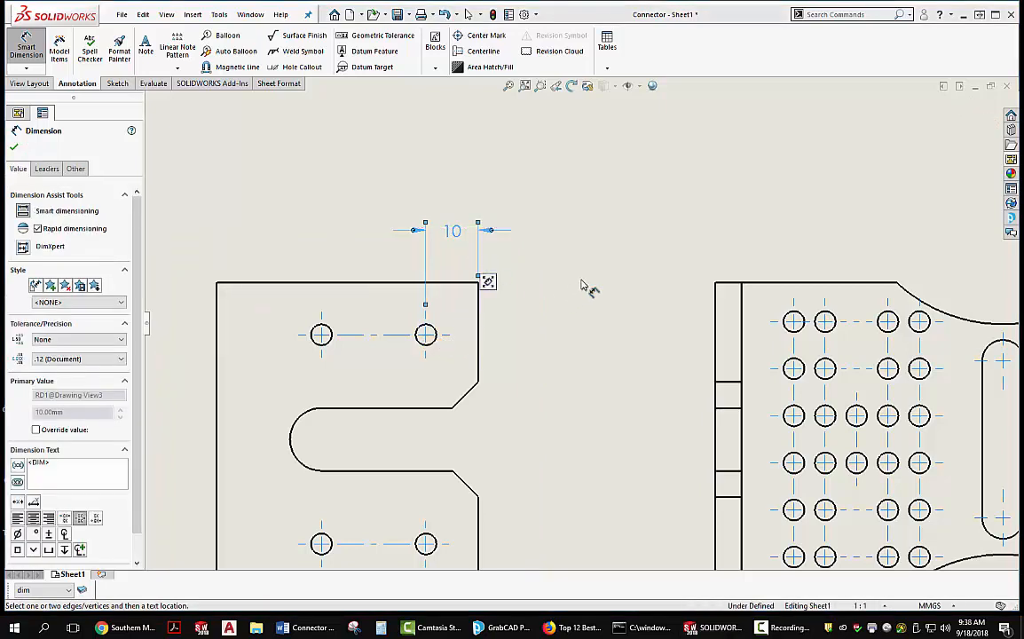
# - Dimension the horizontal distances from Section A-A's right edge to the upper left hole and to the left edge, stacked above the view
pyautogui.click(478, 331)
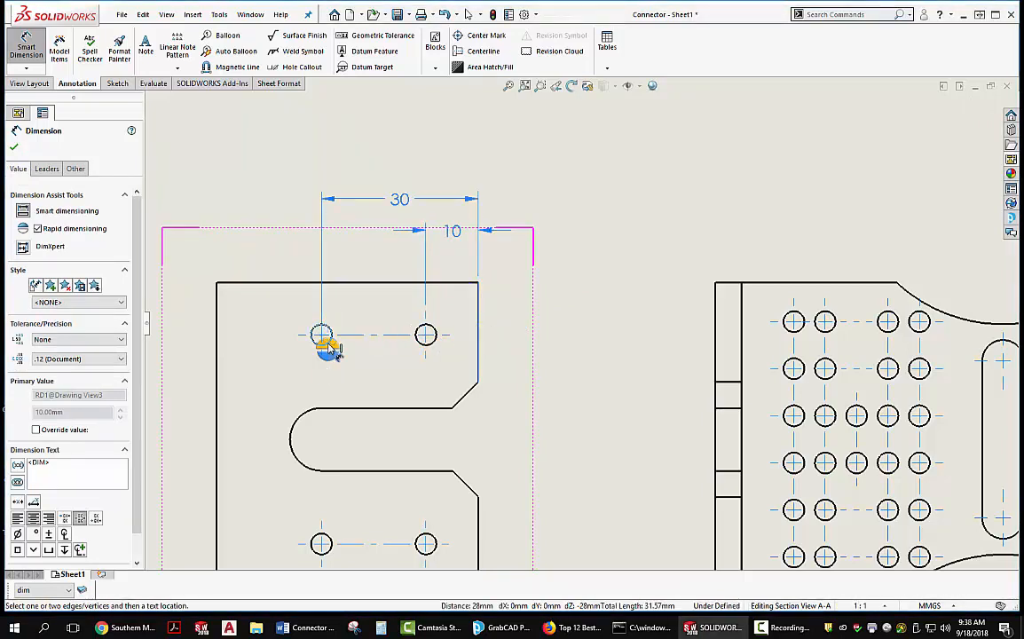
pyautogui.click(329, 347)
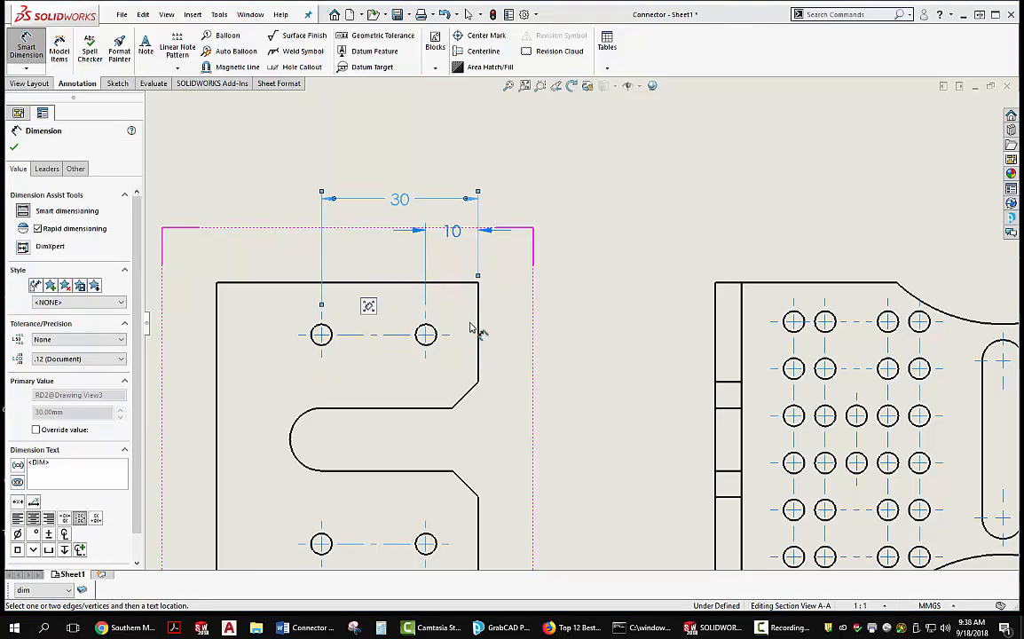
pyautogui.click(218, 344)
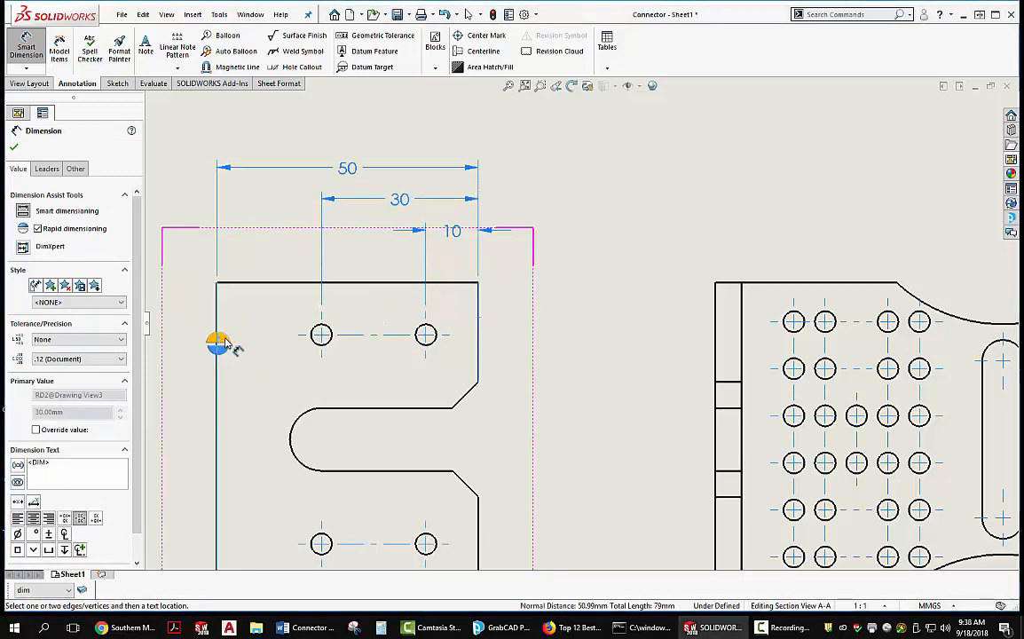
pyautogui.click(217, 341)
pyautogui.click(521, 317)
pyautogui.press('Escape')
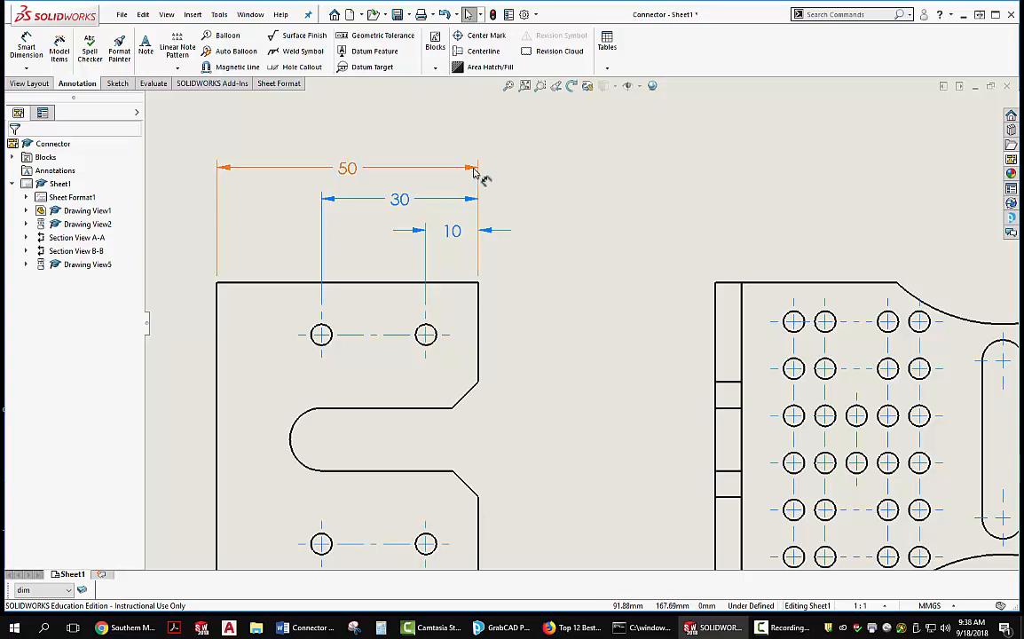
# - Adjust the text placement of the overall width and right-hole dimensions above Section A-A
pyautogui.moveTo(474, 171)
pyautogui.mouseDown()
pyautogui.moveTo(480, 130)
pyautogui.moveTo(471, 171)
pyautogui.mouseUp()
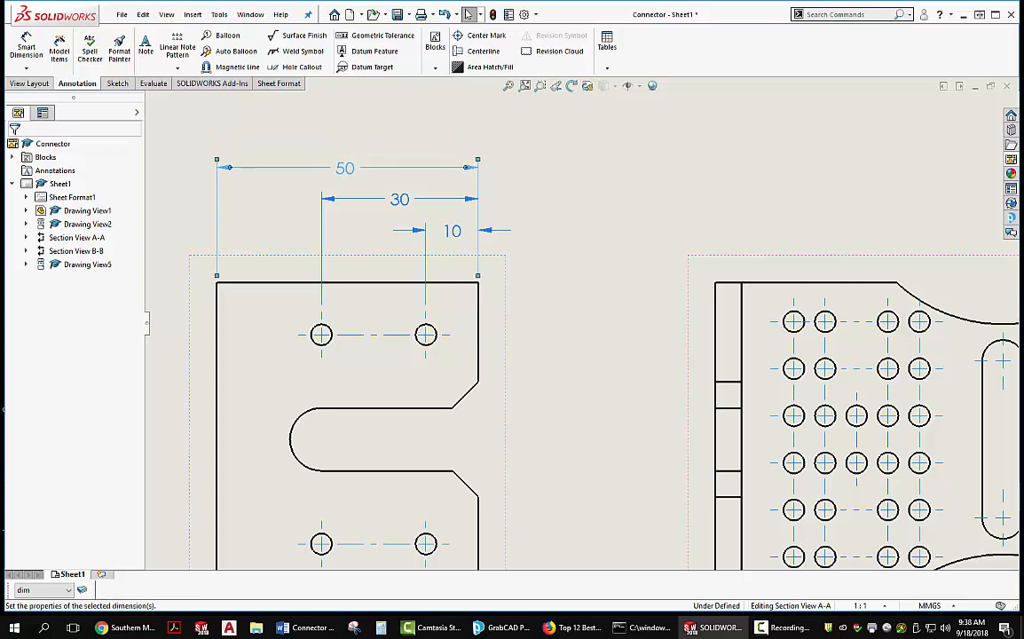
pyautogui.moveTo(459, 233)
pyautogui.mouseDown()
pyautogui.moveTo(462, 275)
pyautogui.moveTo(461, 236)
pyautogui.mouseUp()
pyautogui.click(551, 250)
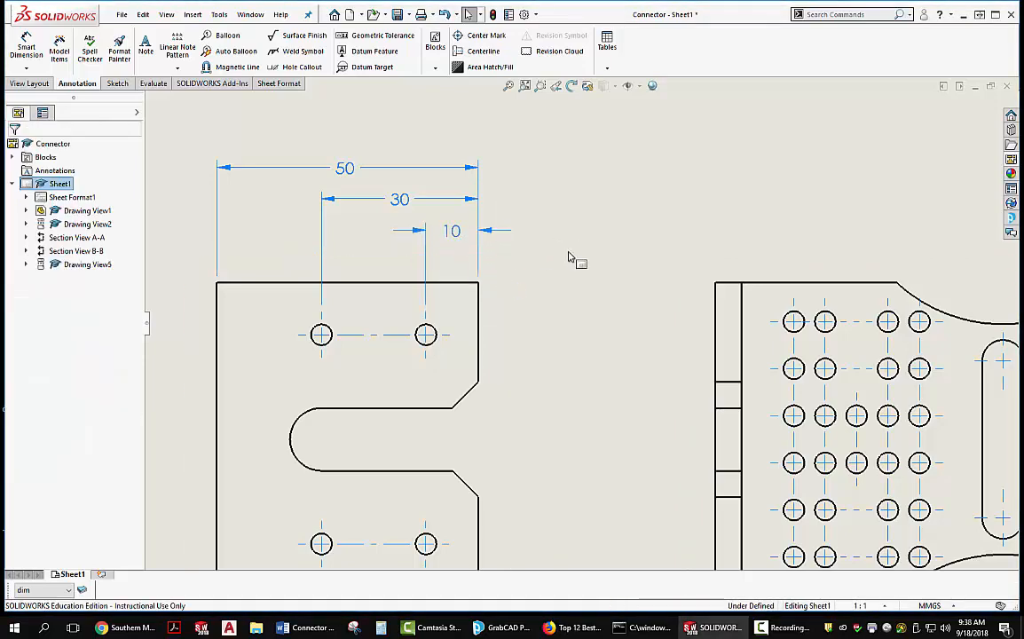
# - Dimension the vertical distance from Section A-A's top edge to the upper right hole, placing it right of the view
pyautogui.scroll(4, 560, 268)
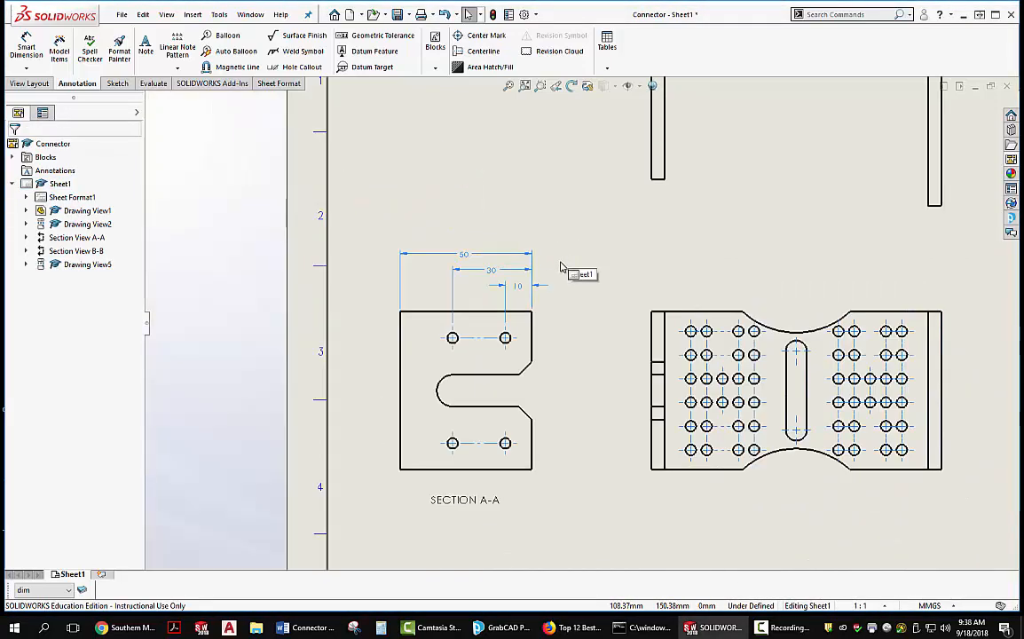
pyautogui.scroll(-3, 577, 297)
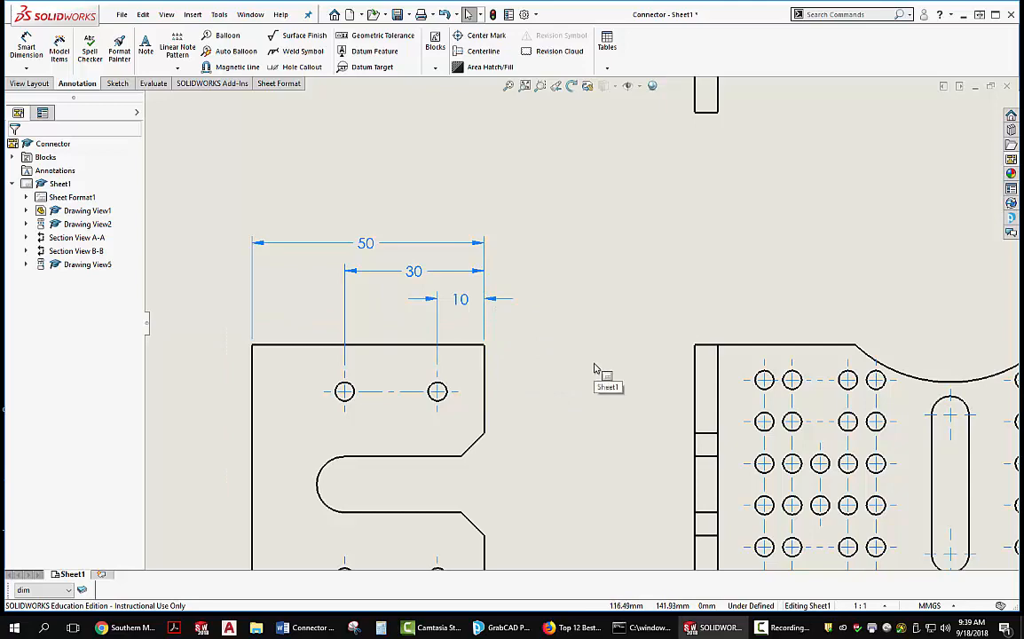
pyautogui.scroll(5, 595, 367)
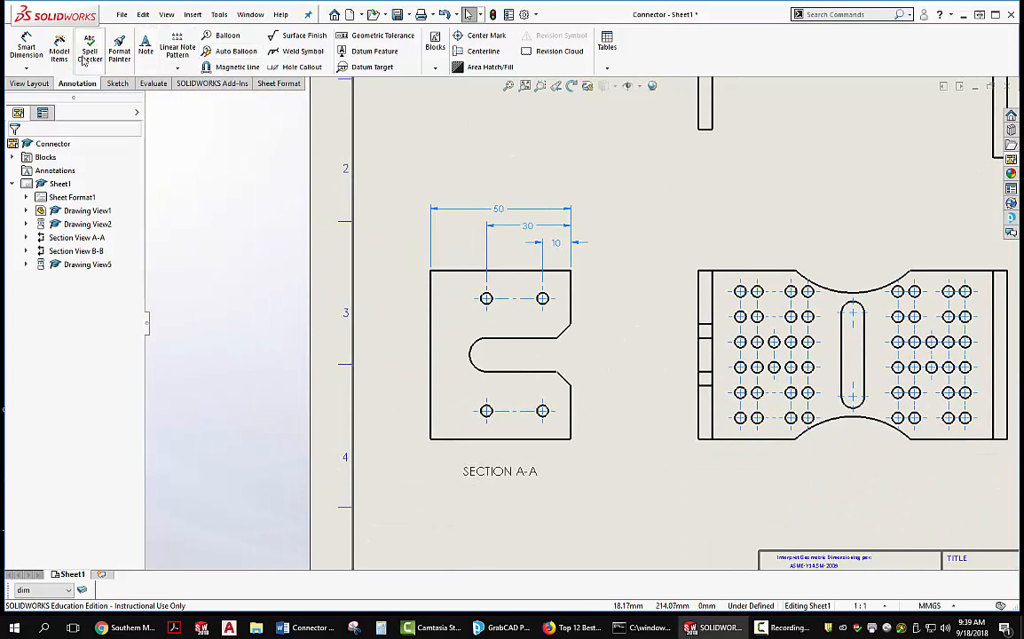
pyautogui.click(27, 48)
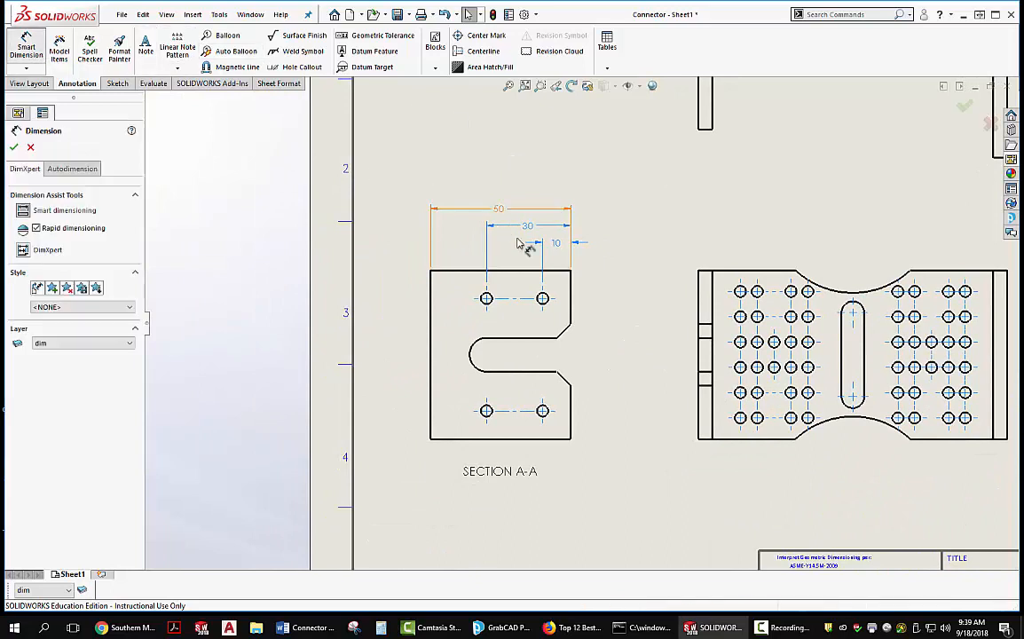
pyautogui.click(553, 270)
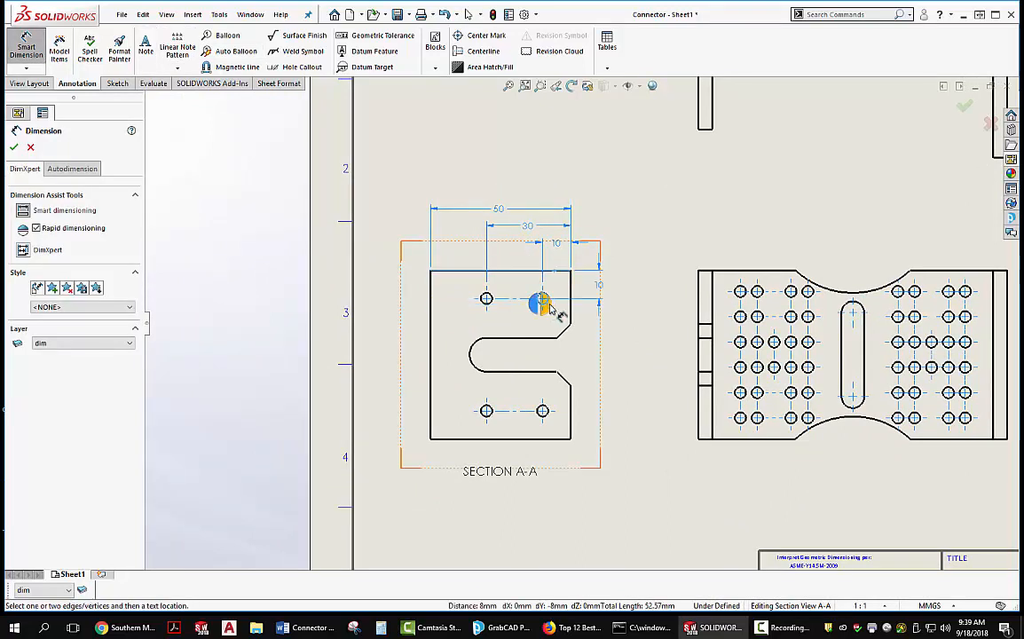
pyautogui.click(542, 299)
pyautogui.click(599, 286)
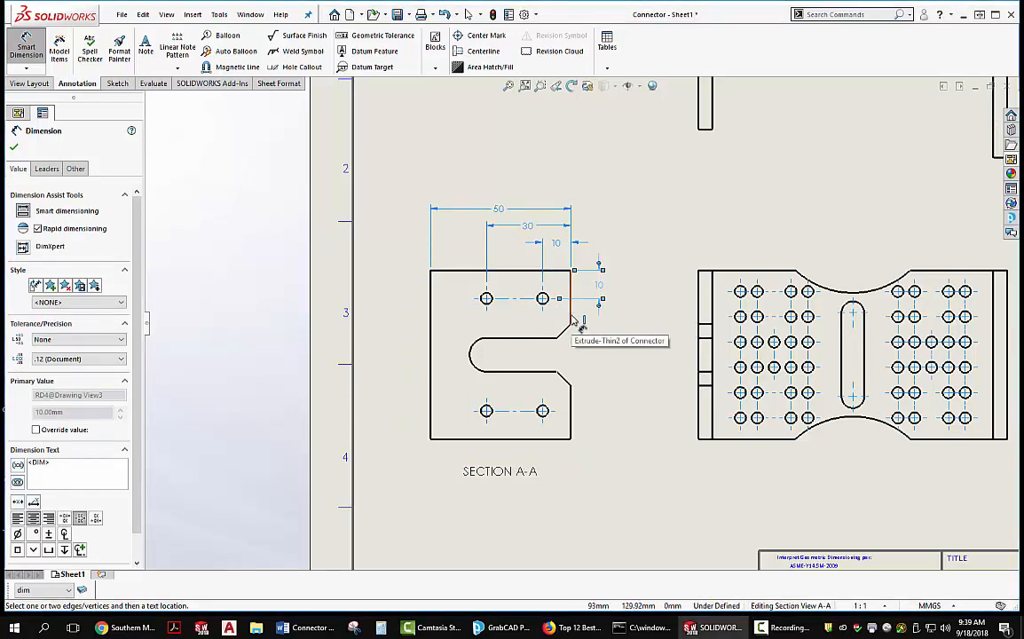
# - Dimension Section A-A's overall height between its top and bottom edges, placing it outside the upper hole's vertical dimension
pyautogui.click(528, 270)
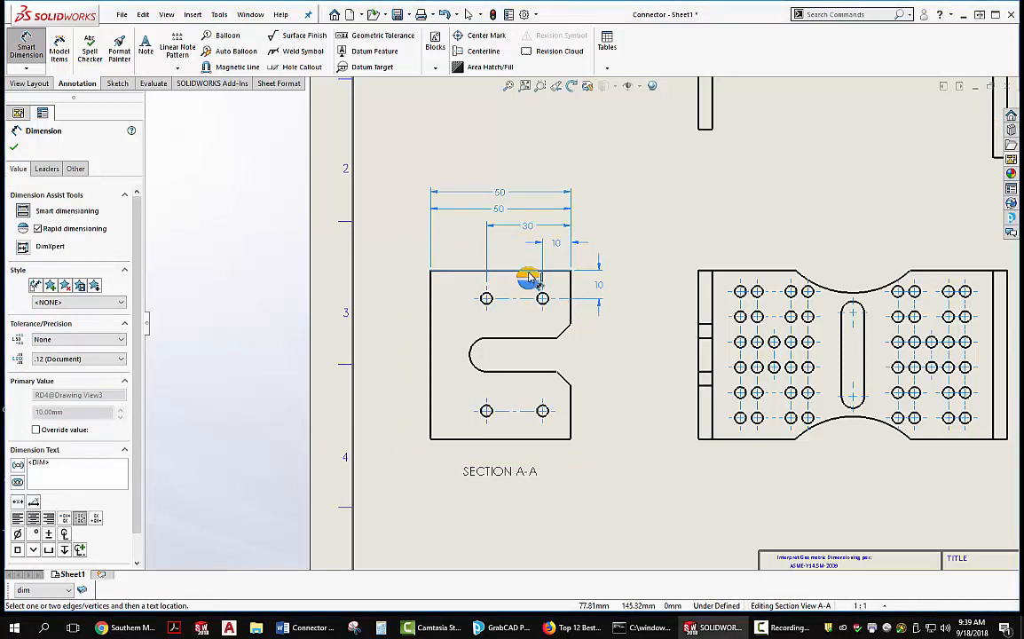
pyautogui.click(541, 438)
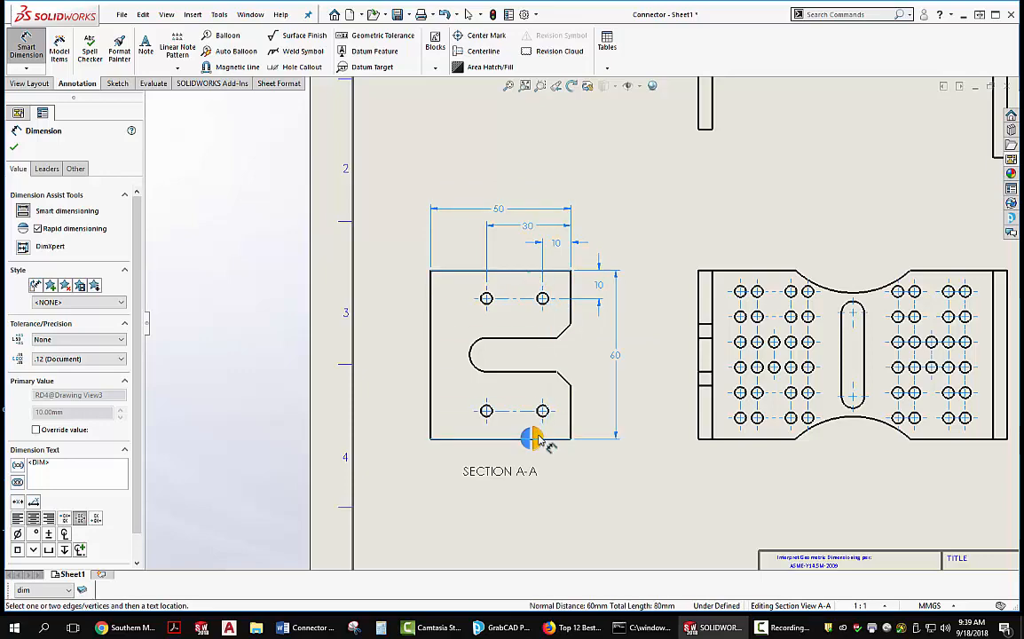
pyautogui.click(541, 440)
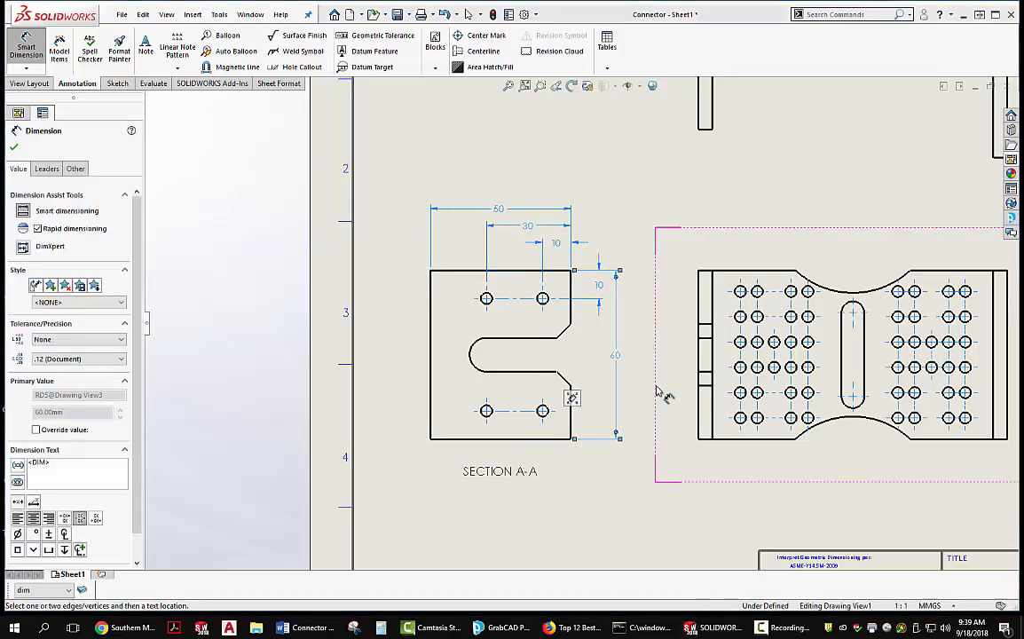
# - Dimension the slot width between its two horizontal edges in Section A-A, aligning it below the upper hole's vertical dimension
pyautogui.scroll(-2, 612, 282)
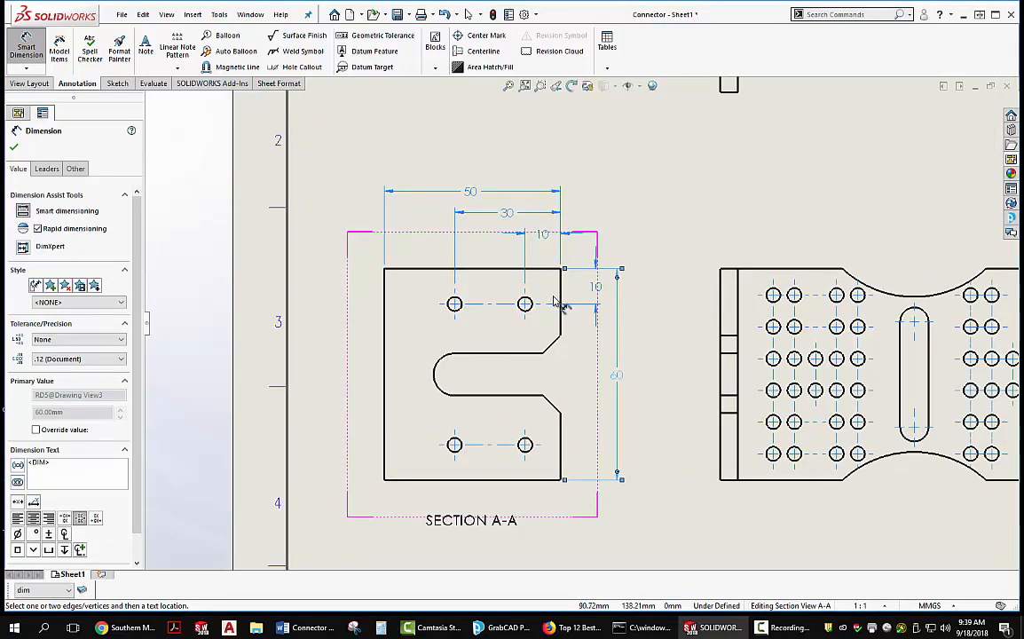
pyautogui.click(504, 353)
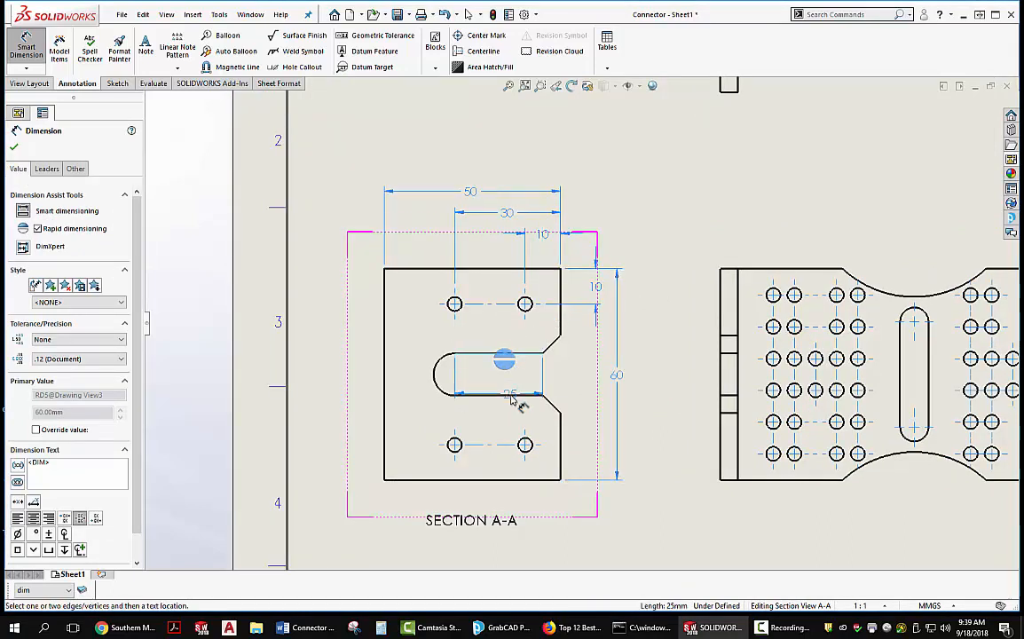
pyautogui.click(512, 398)
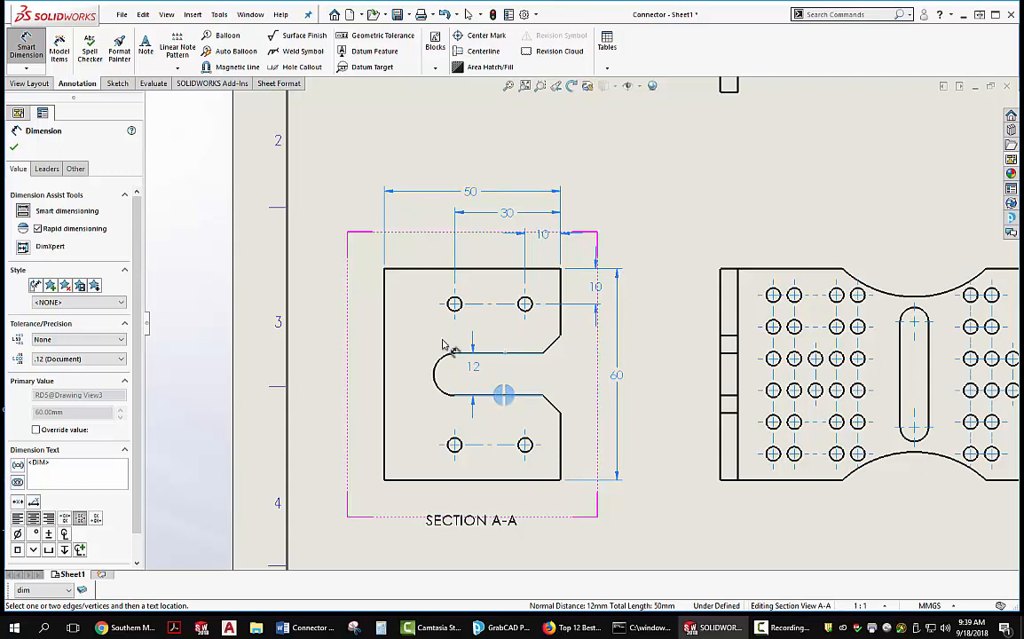
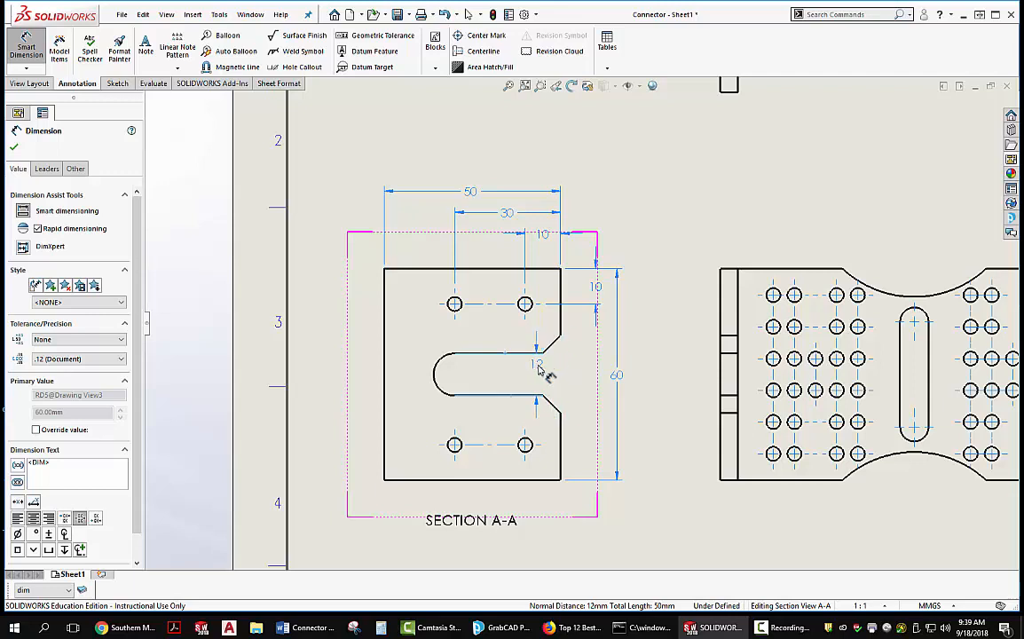
pyautogui.click(599, 376)
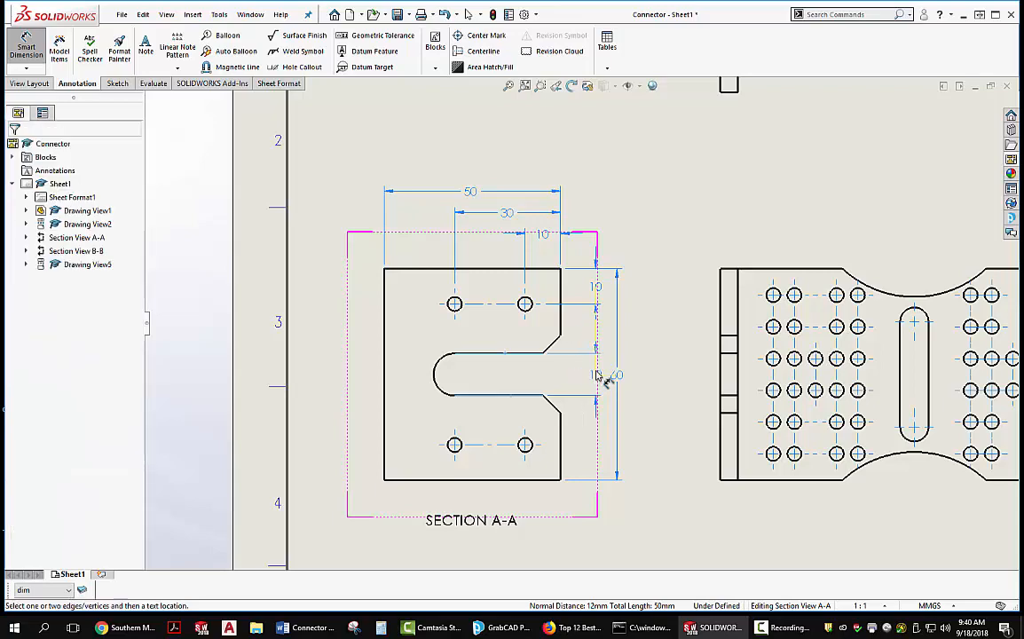
pyautogui.press('Escape')
# - Shift the overall height dimension's text upward along its line to stagger it from the slot width text
pyautogui.moveTo(620, 382); pyautogui.dragTo(620, 353)
pyautogui.click(667, 396)
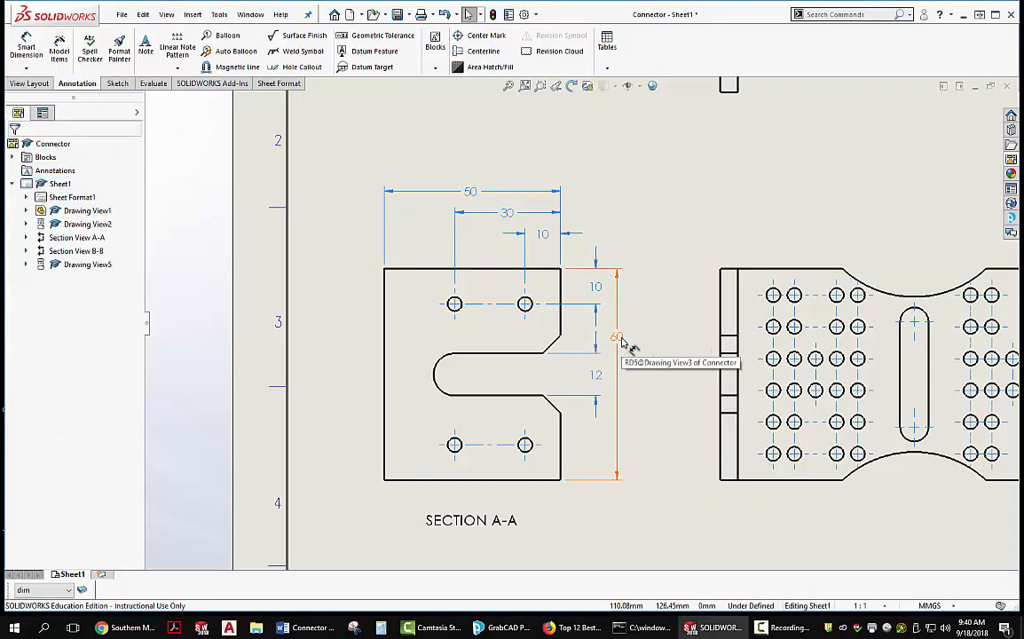
pyautogui.moveTo(620, 342)
pyautogui.mouseDown()
pyautogui.moveTo(625, 382)
pyautogui.moveTo(621, 353)
pyautogui.mouseUp()
pyautogui.click(674, 341)
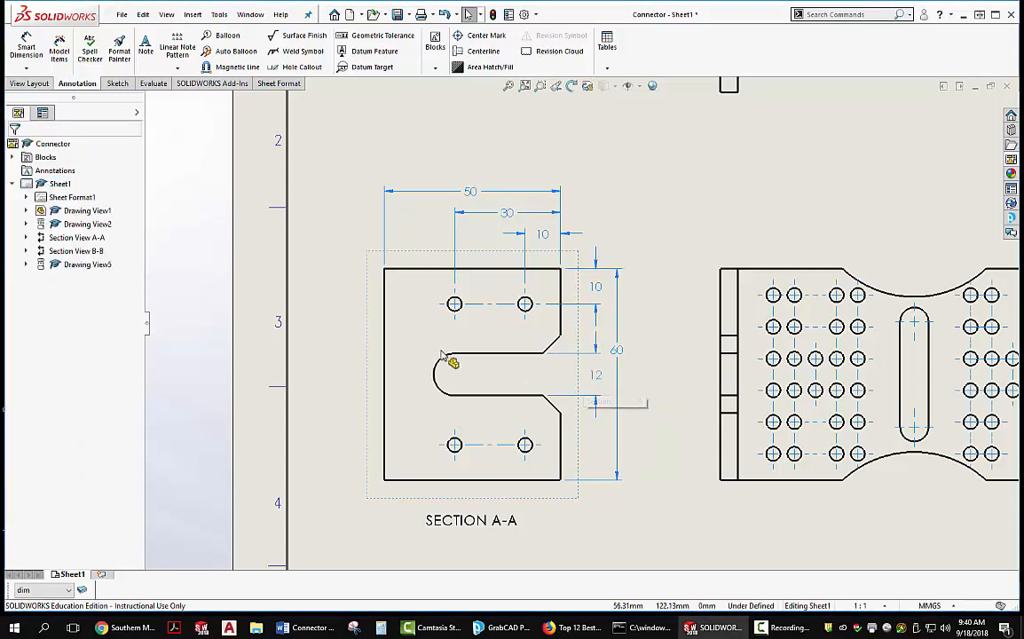
# - Dimension the vertical distance from Section A-A's lower right hole to the bottom edge, in line with the slot width dimension
pyautogui.click(32, 52)
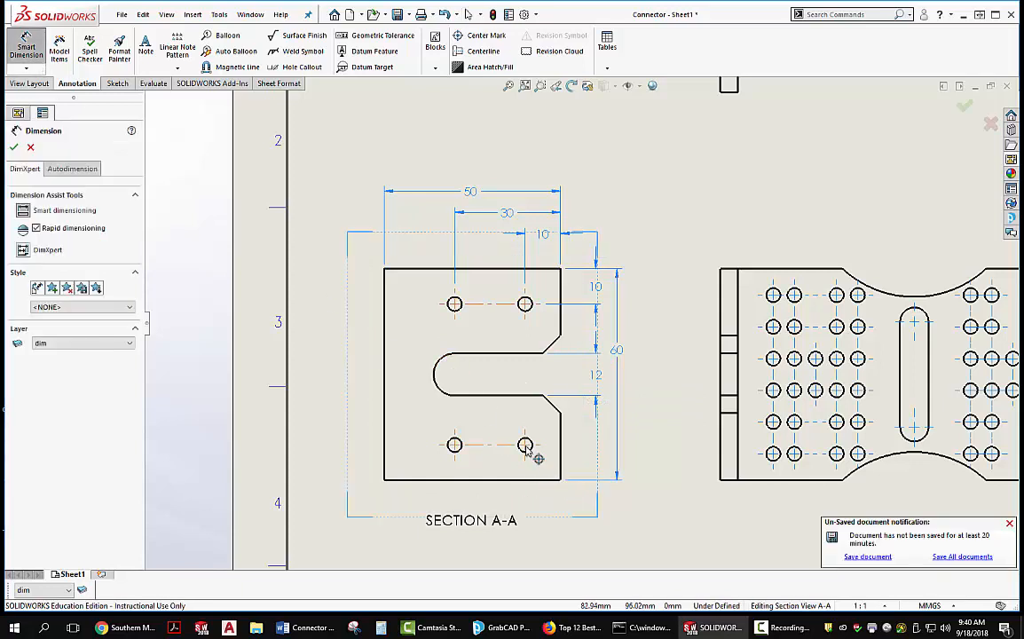
pyautogui.click(532, 451)
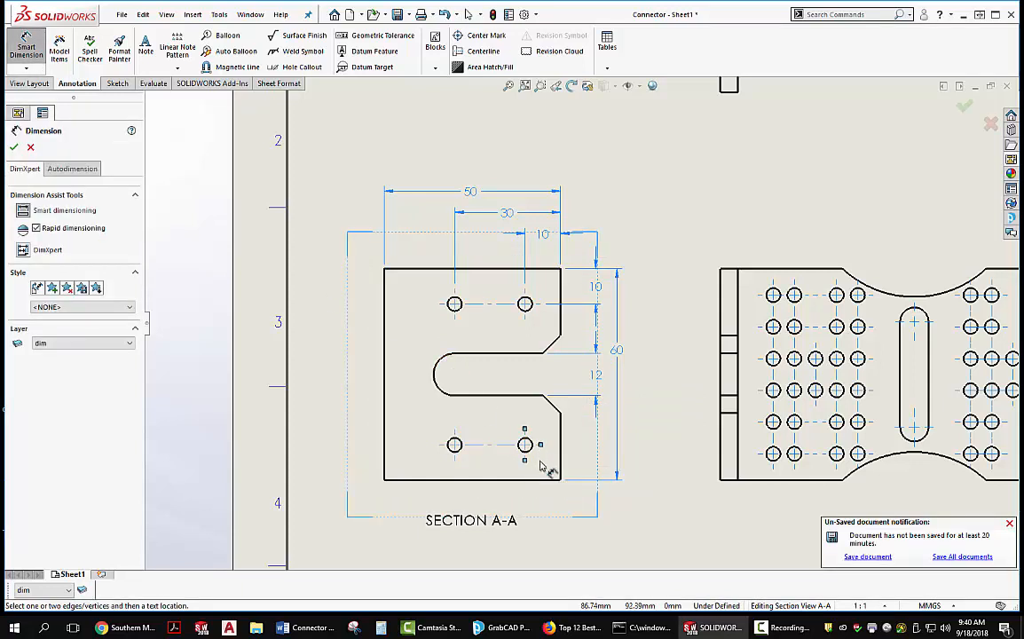
pyautogui.click(542, 481)
pyautogui.click(542, 480)
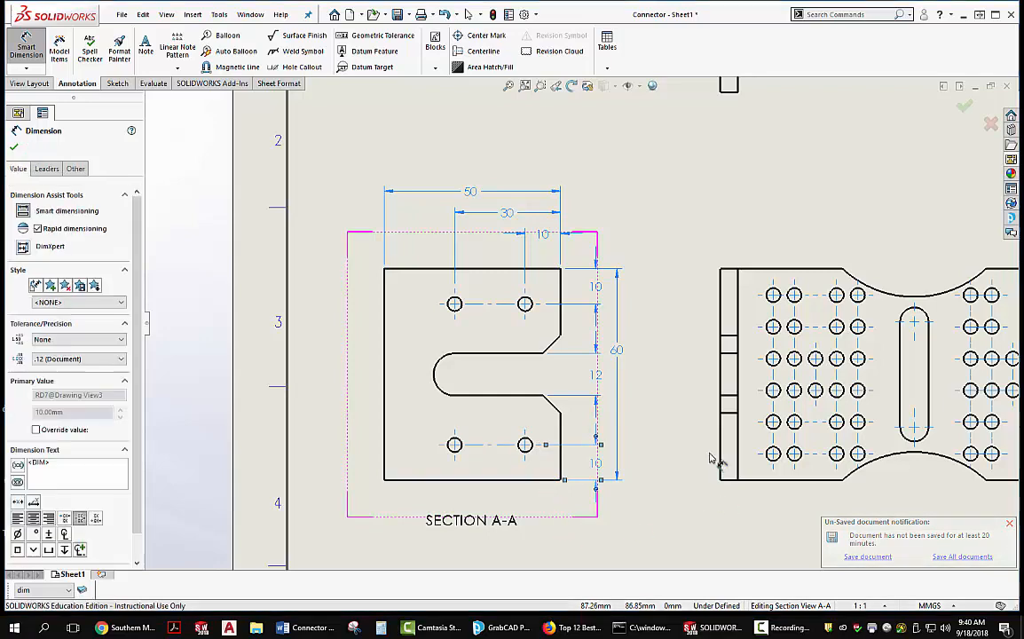
pyautogui.press('Escape')
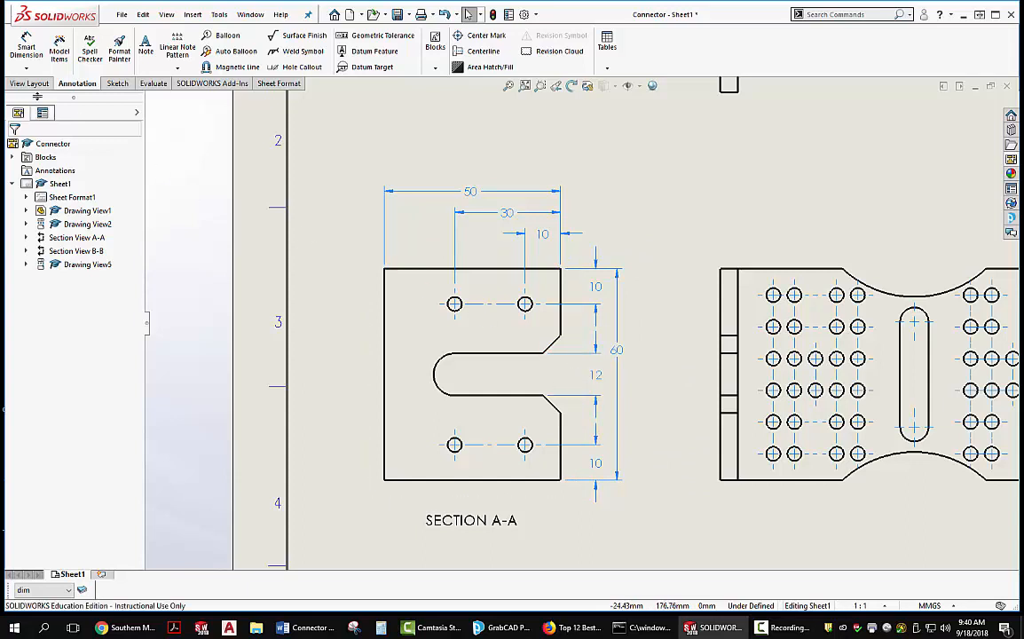
# - Add a chamfer dimension to the upper chamfer at Section A-A's slot opening, placing its text inside the slot
pyautogui.click(28, 71)
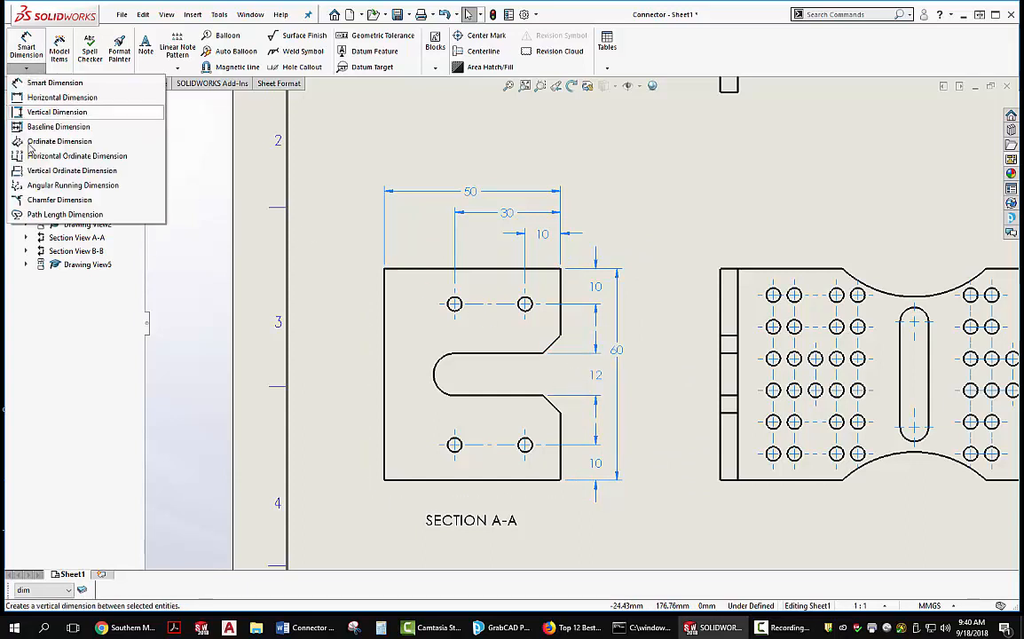
pyautogui.click(53, 200)
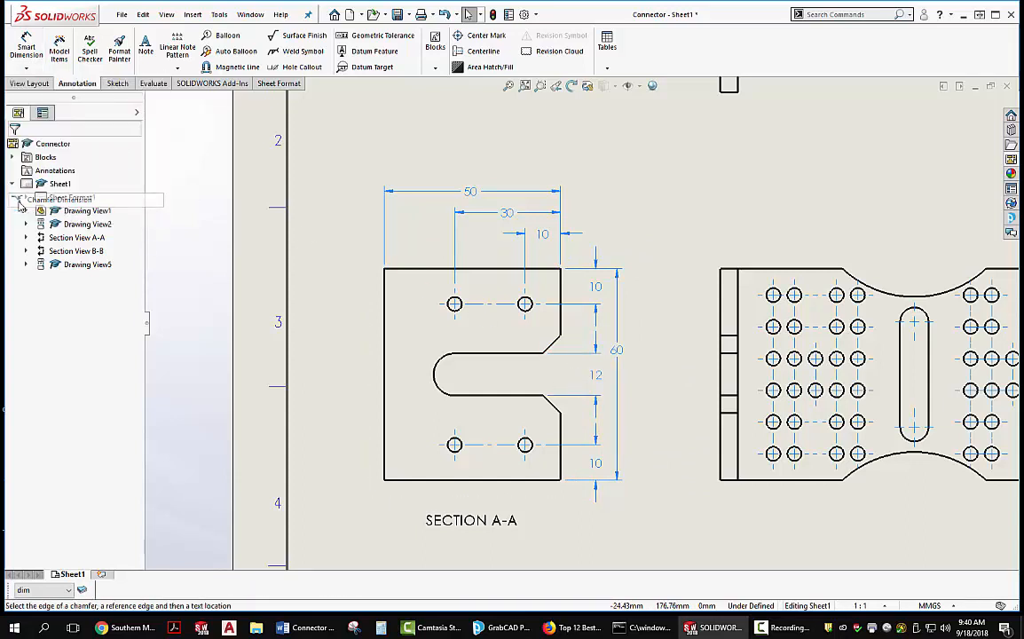
pyautogui.click(557, 344)
pyautogui.click(529, 357)
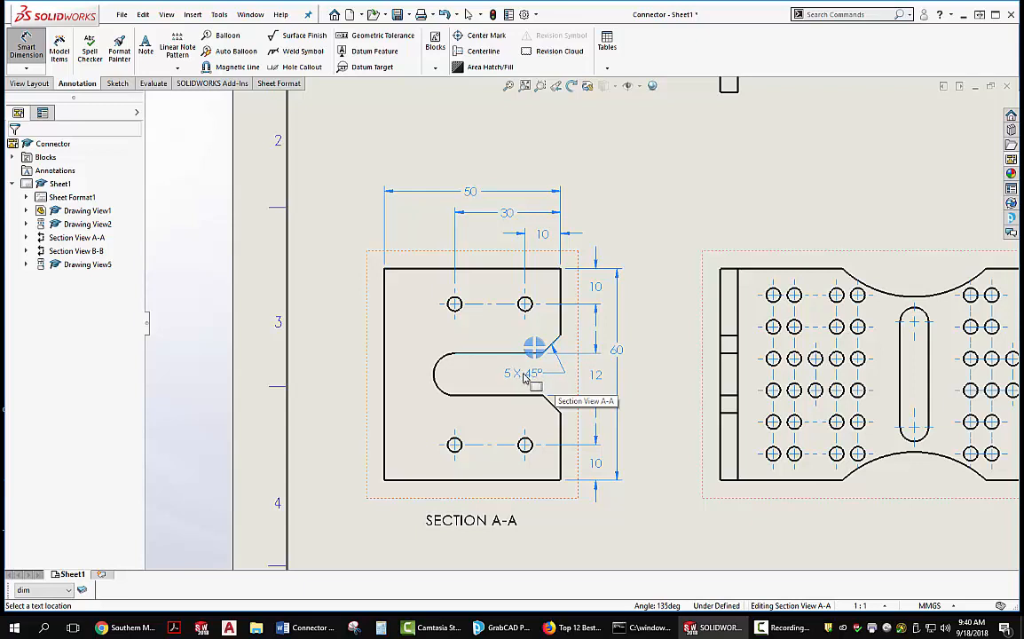
pyautogui.click(524, 377)
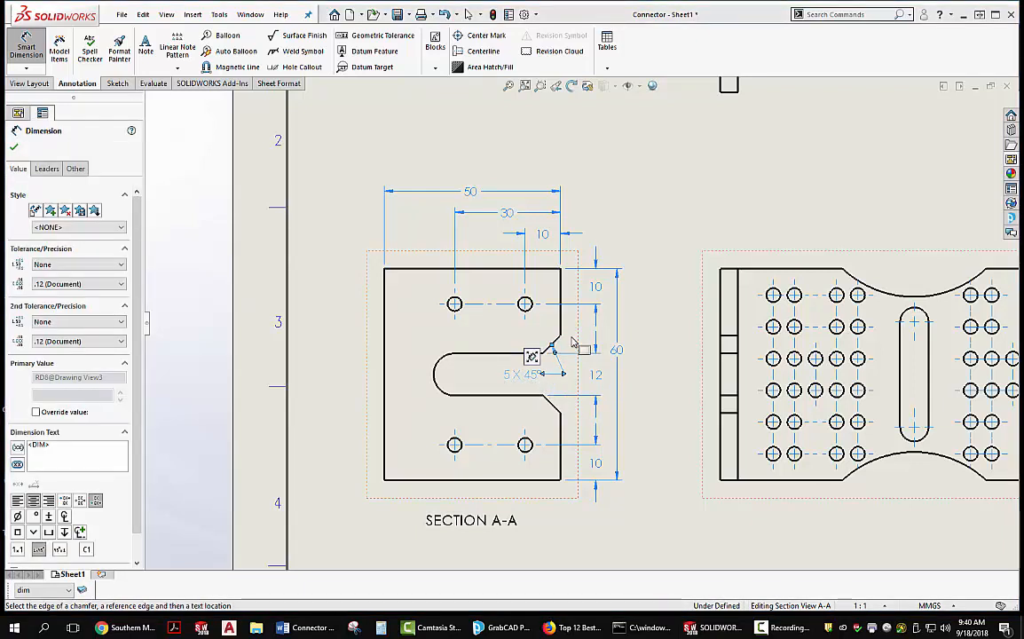
# - Prefix the slot's chamfer dimension text with 2X and accept it
pyautogui.click(487, 374)
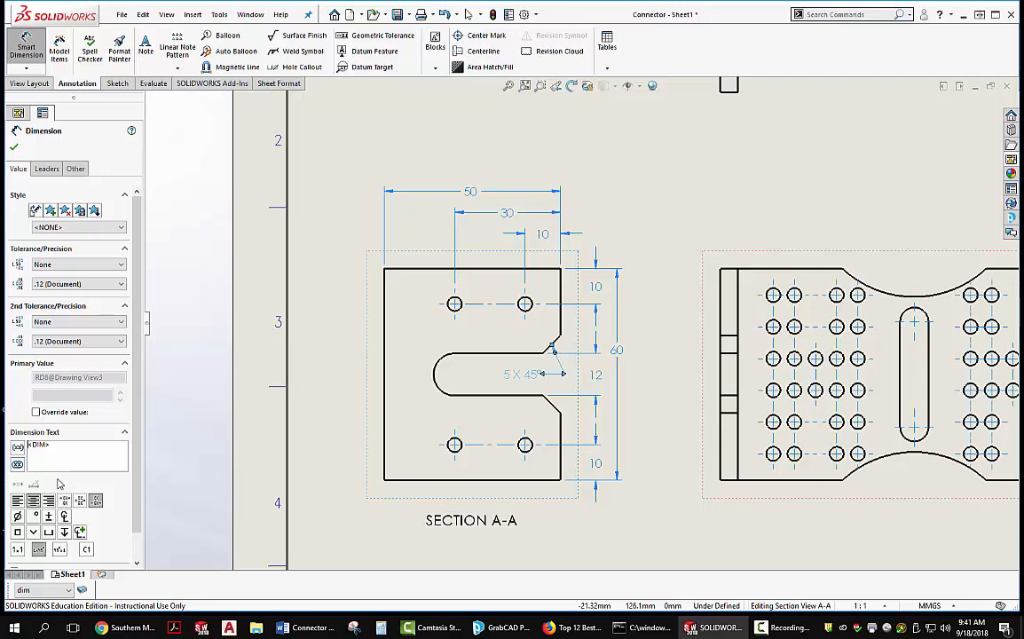
pyautogui.write('2X')
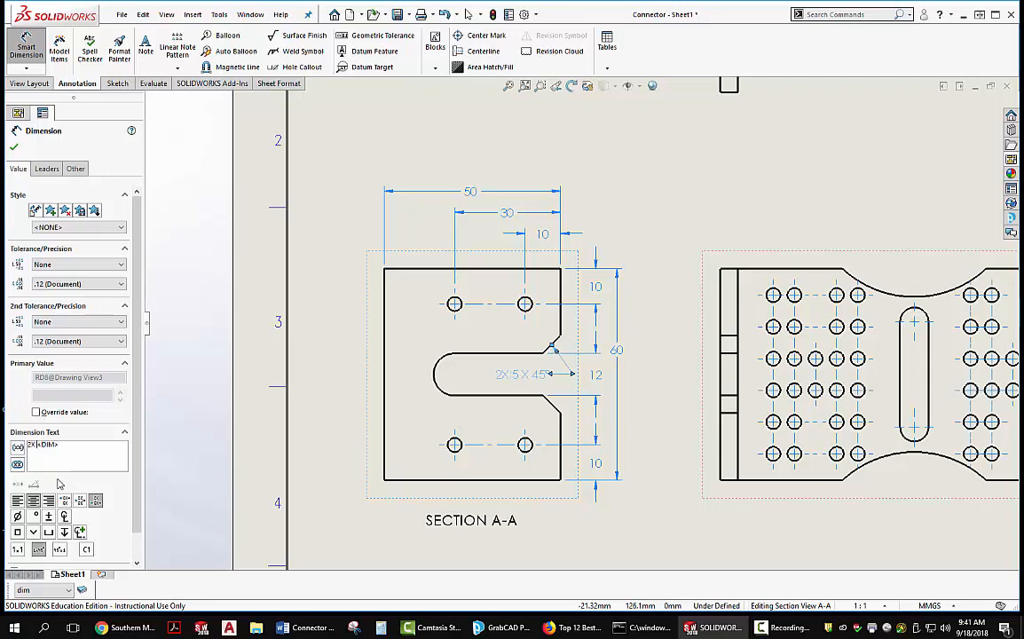
pyautogui.click(14, 147)
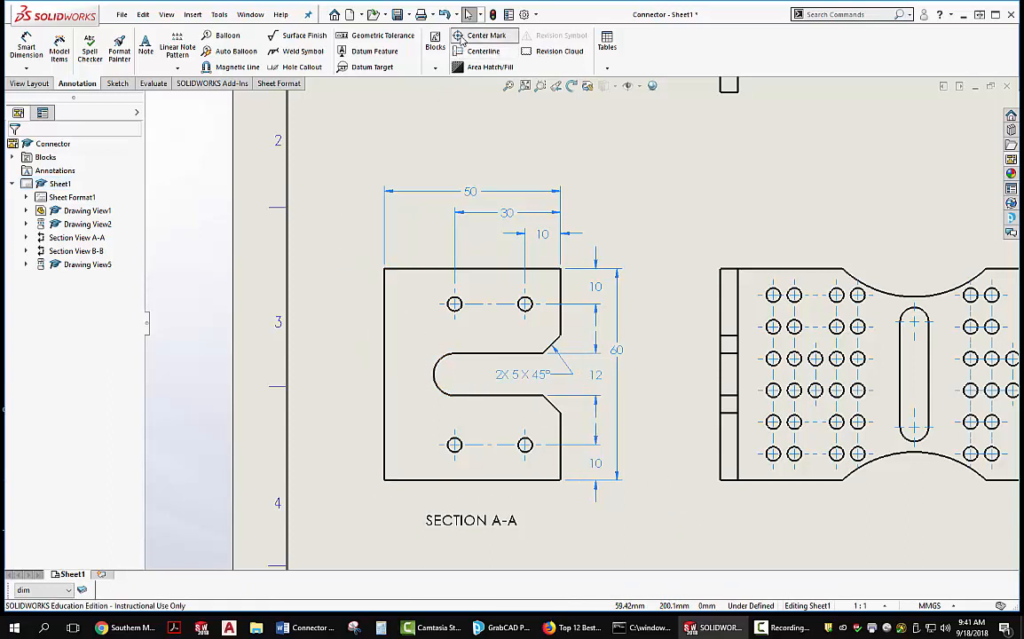
# - Add a center mark to the rounded end of Section A-A's slot
pyautogui.click(479, 36)
pyautogui.press('Escape')
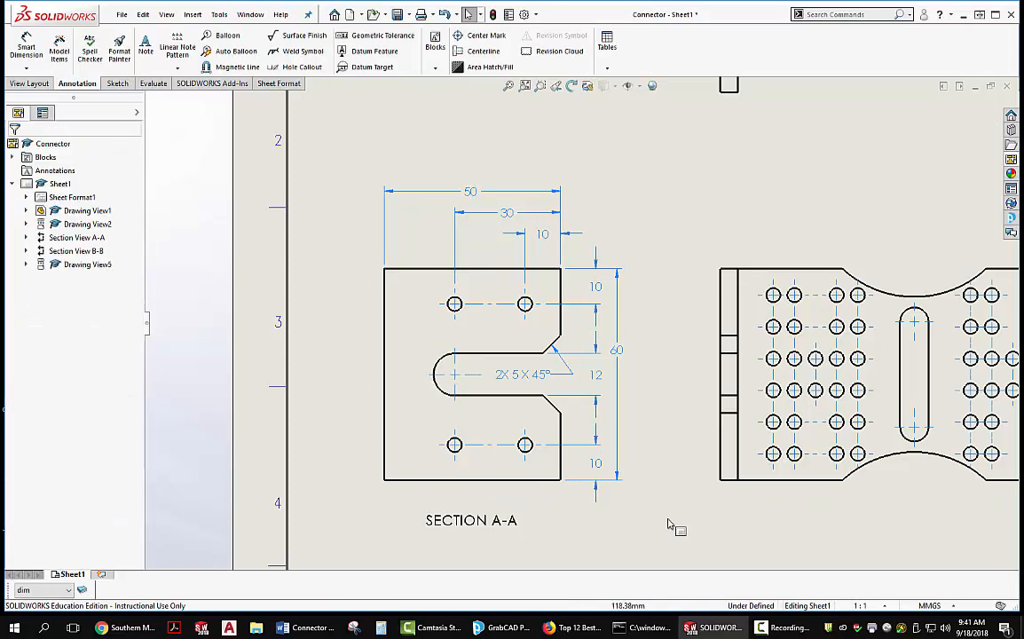
# - Dimension the vertical distance from Section A-A's slot center mark to the bottom edge, placing it beside the view's closed side
pyautogui.click(27, 46)
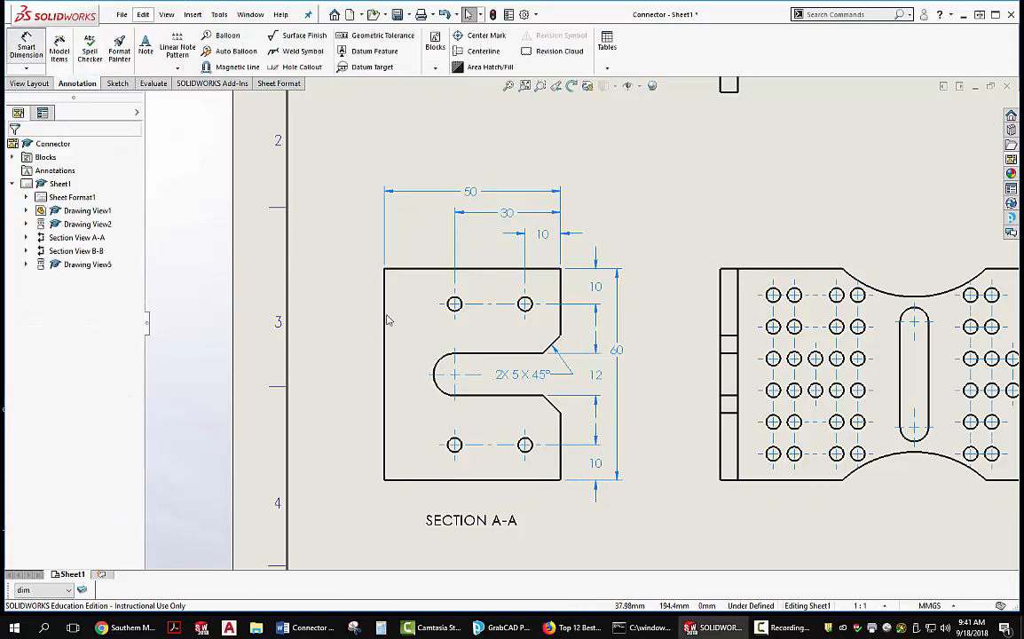
pyautogui.click(419, 479)
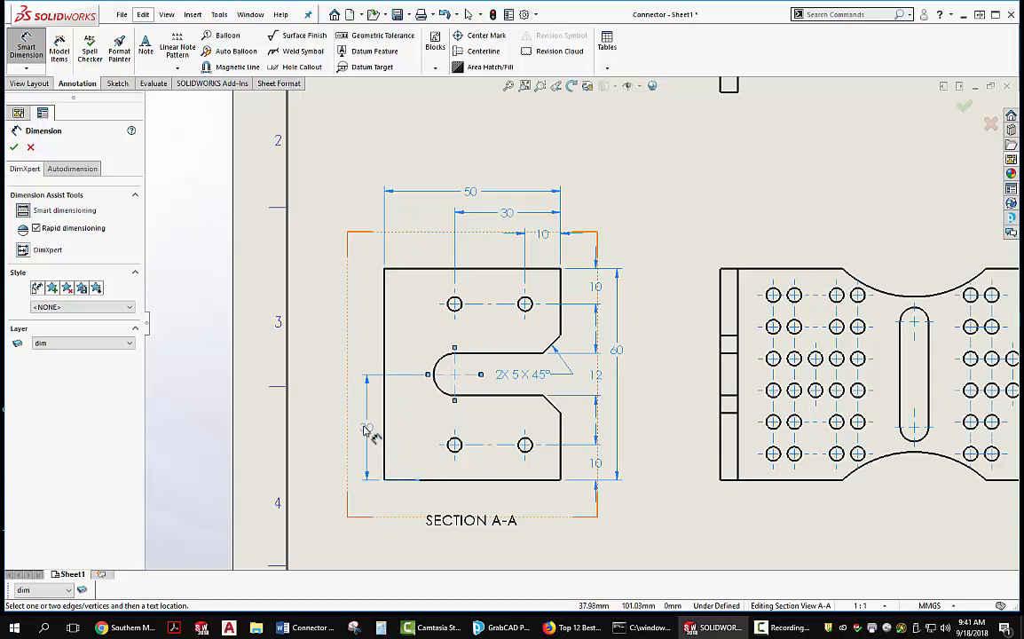
pyautogui.click(346, 426)
pyautogui.press('Escape')
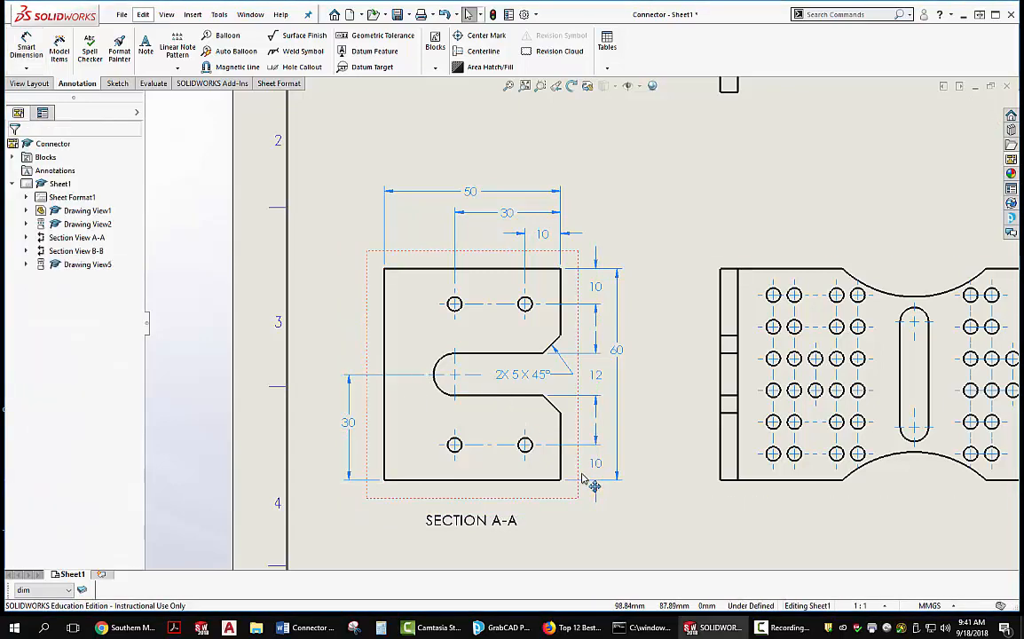
# - Add a diameter dimension to Section A-A's upper right hole, place it outside the view's upper right corner, and prefix its text with 4X
pyautogui.scroll(-1, 693, 486)
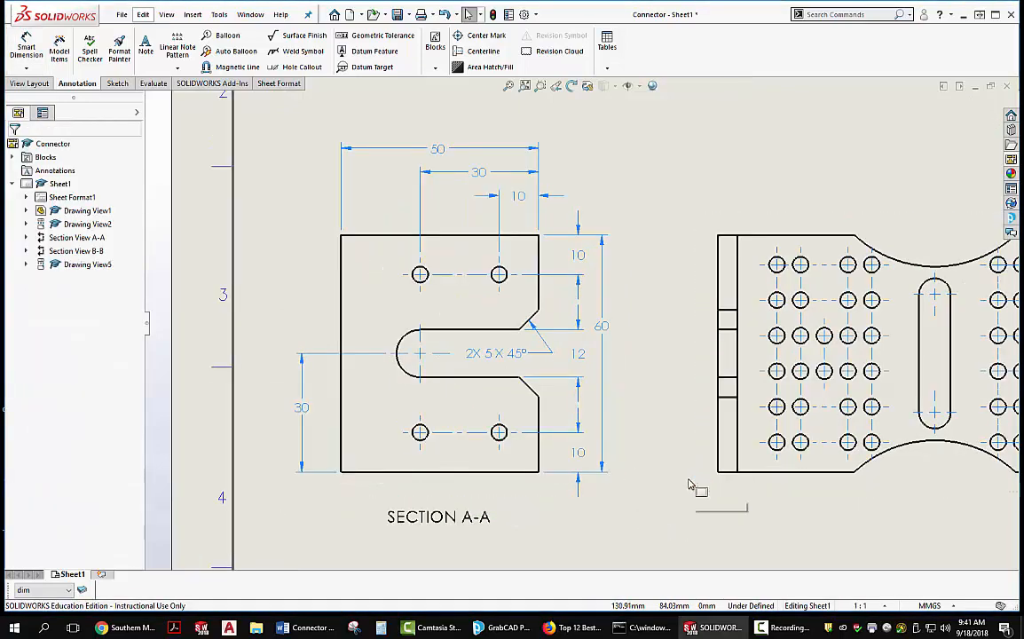
pyautogui.scroll(2, 692, 485)
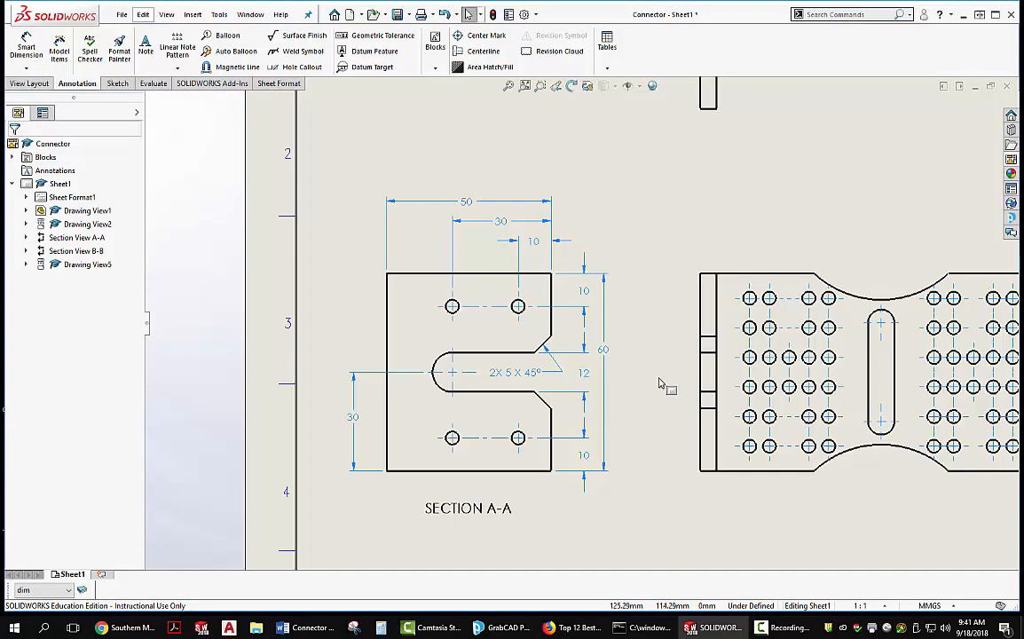
pyautogui.scroll(-6, 540, 279)
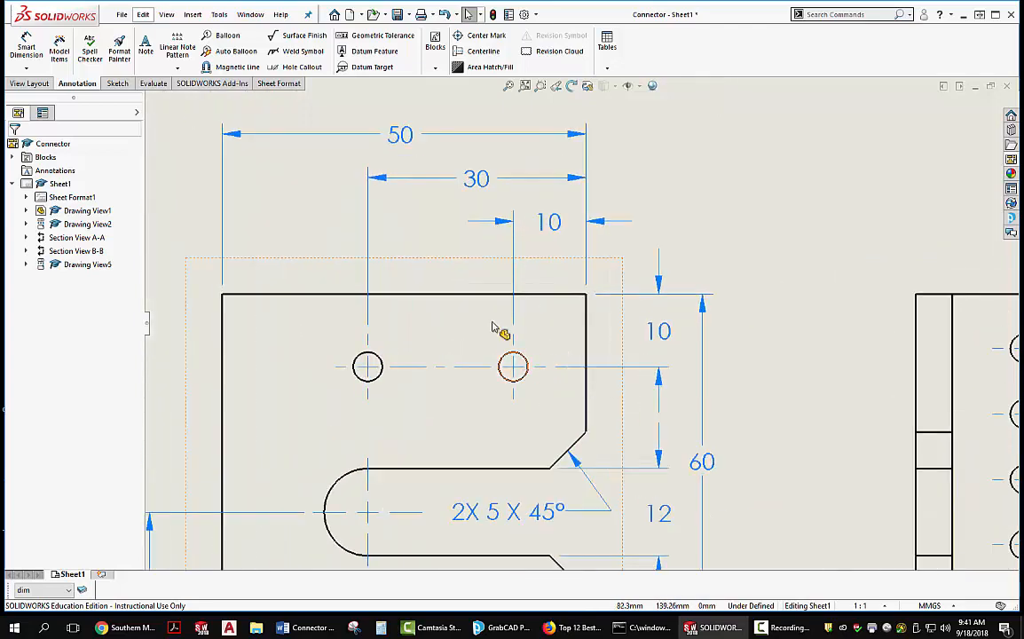
pyautogui.click(27, 46)
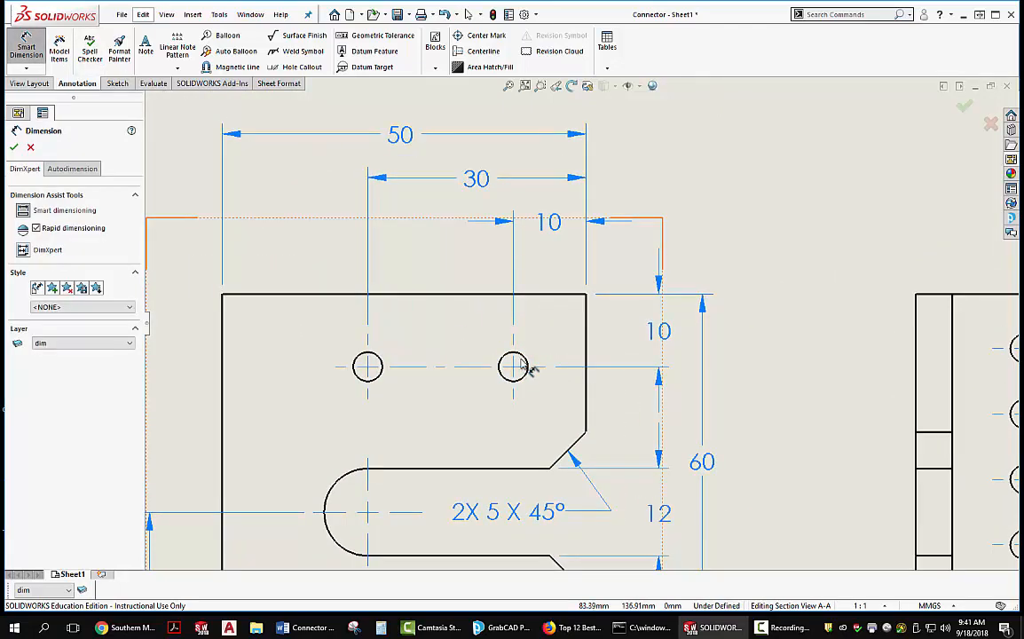
pyautogui.click(527, 364)
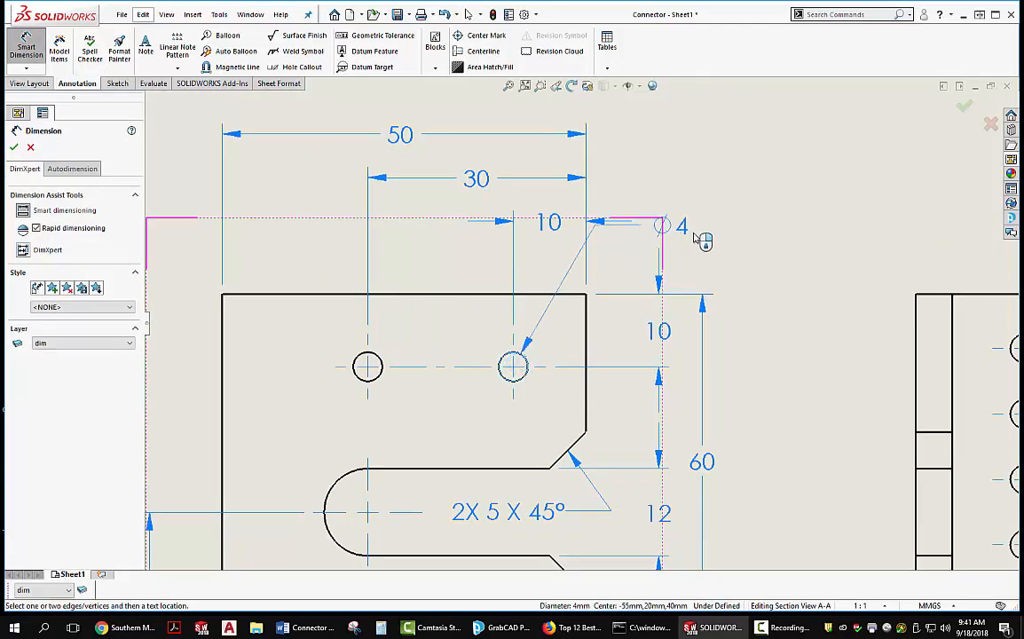
pyautogui.click(756, 201)
pyautogui.moveTo(756, 202); pyautogui.dragTo(730, 227, button='middle')
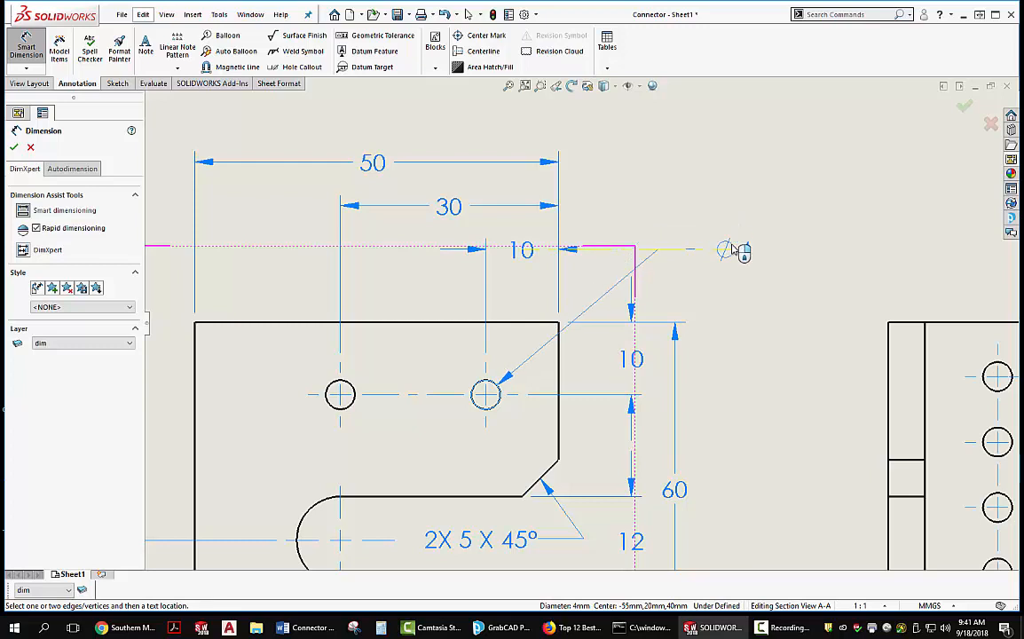
pyautogui.click(733, 250)
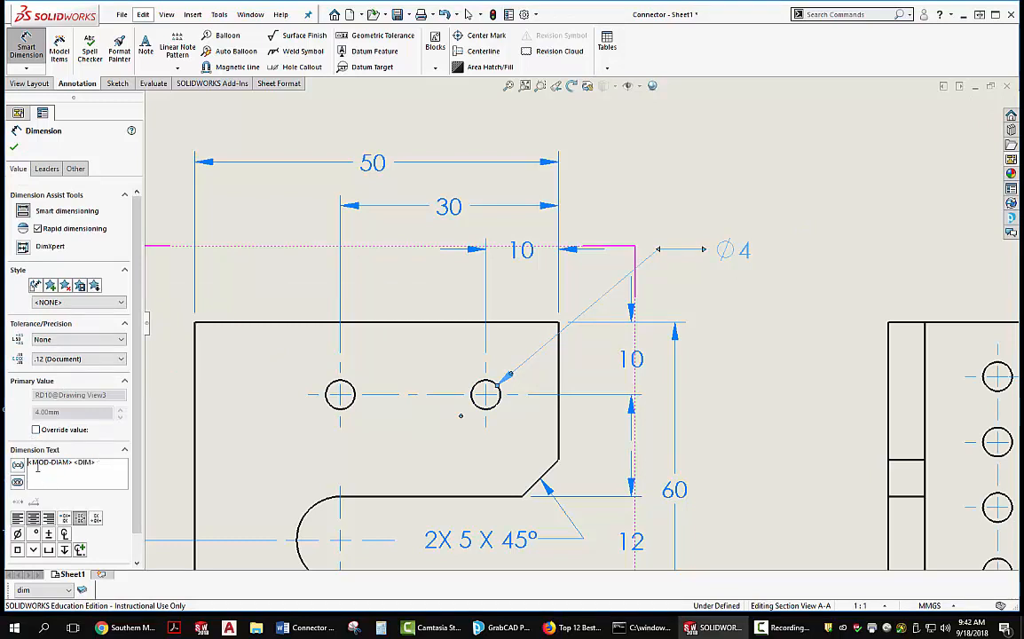
pyautogui.write('4X')
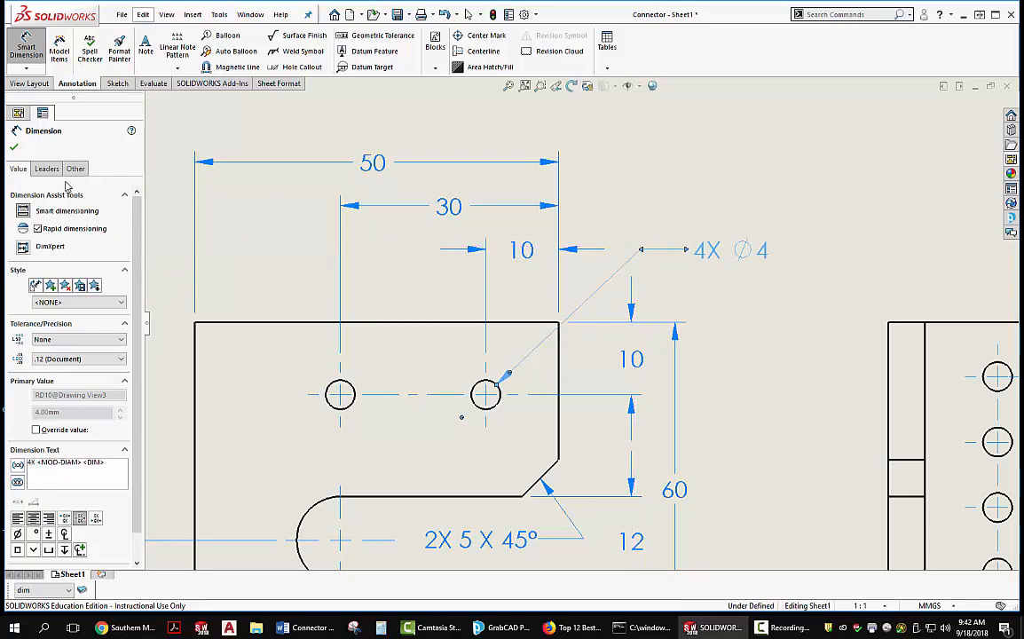
pyautogui.click(16, 149)
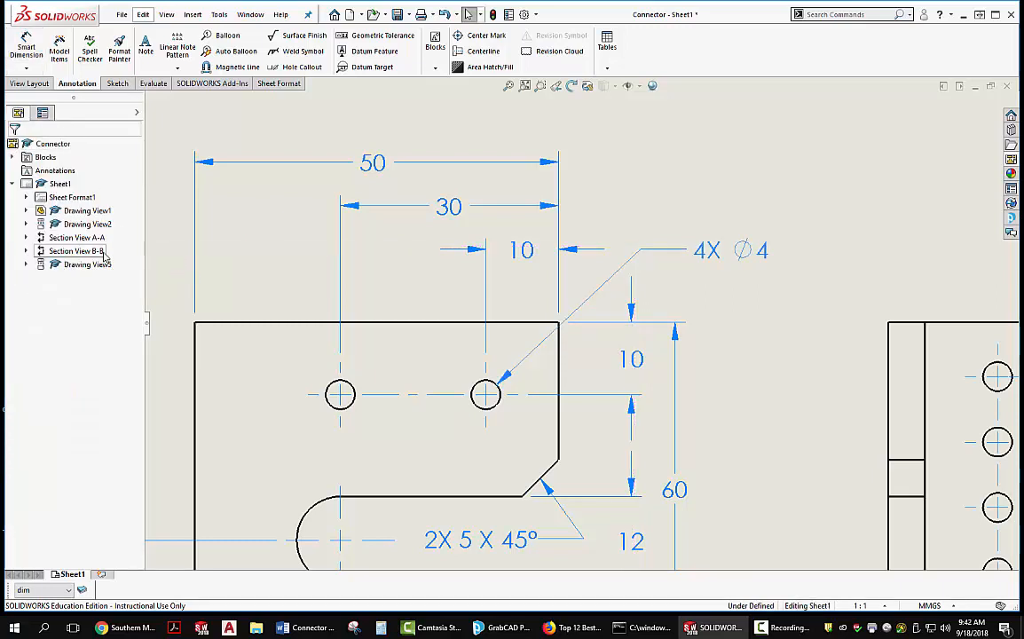
# - Add a diameter dimension to the leftmost hole in the third row of the central view's pattern, placed outside the view with a 56X prefix
pyautogui.click(715, 397)
pyautogui.scroll(-2, 705, 397)
pyautogui.scroll(9, 700, 396)
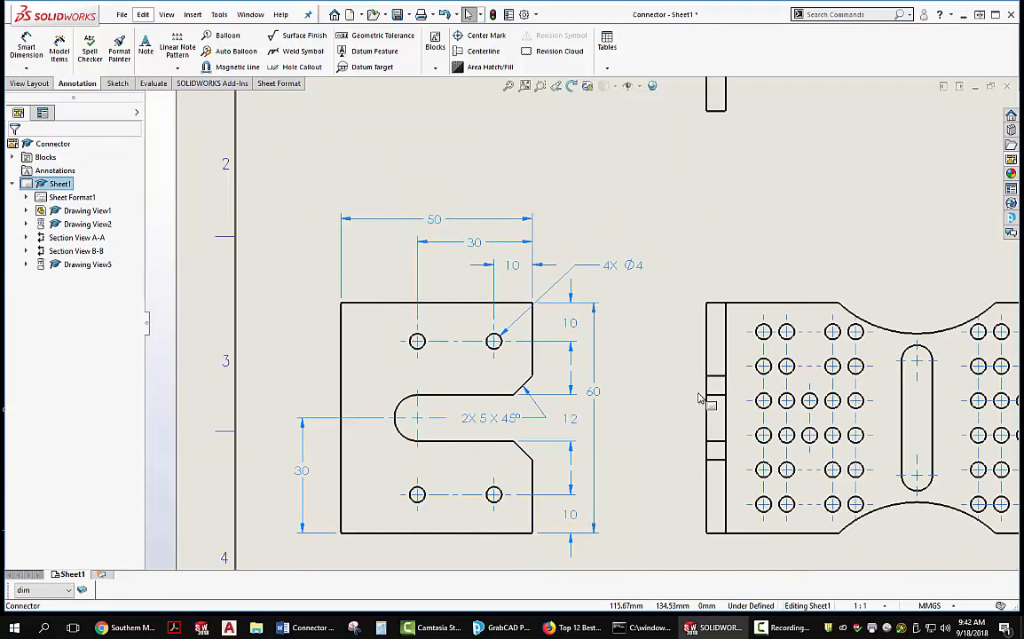
pyautogui.moveTo(736, 409); pyautogui.dragTo(500, 403, button='middle')
pyautogui.scroll(-3, 480, 389)
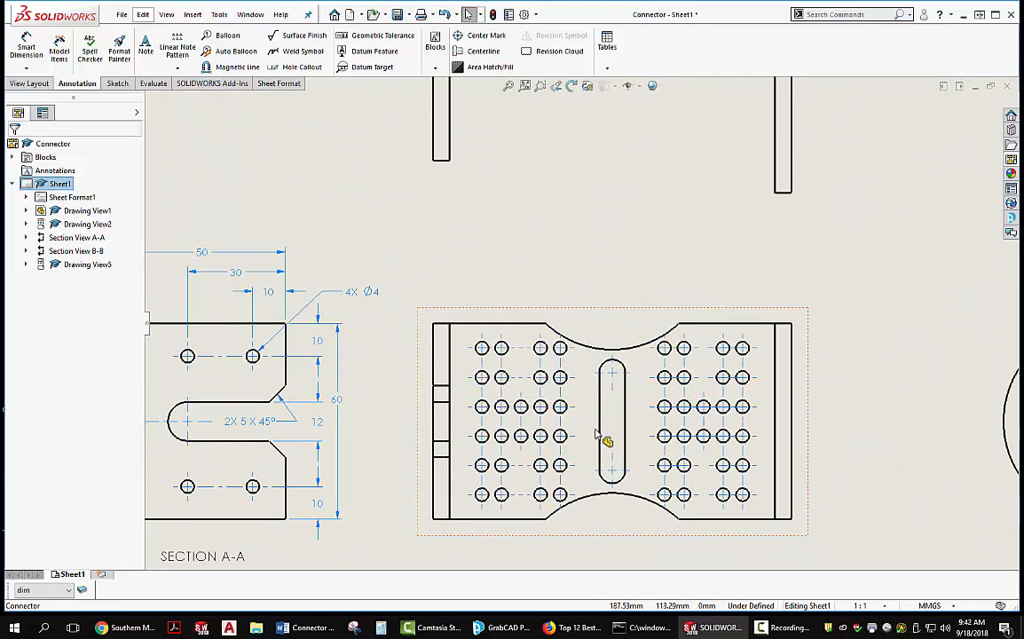
pyautogui.moveTo(579, 408)
pyautogui.mouseDown(button='middle')
pyautogui.moveTo(467, 384)
pyautogui.moveTo(491, 405)
pyautogui.mouseUp(button='middle')
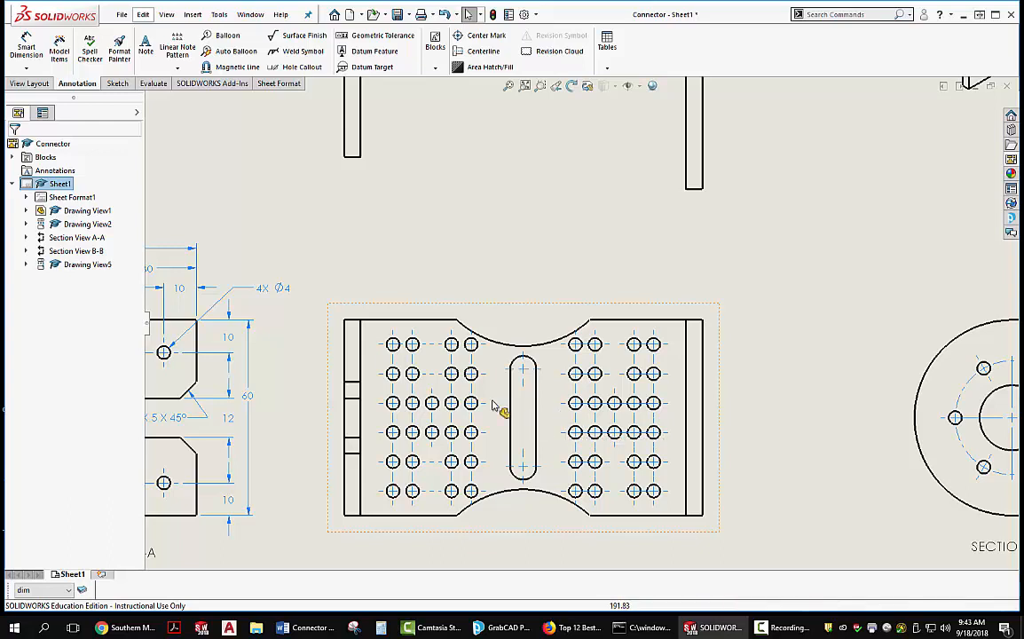
pyautogui.click(25, 46)
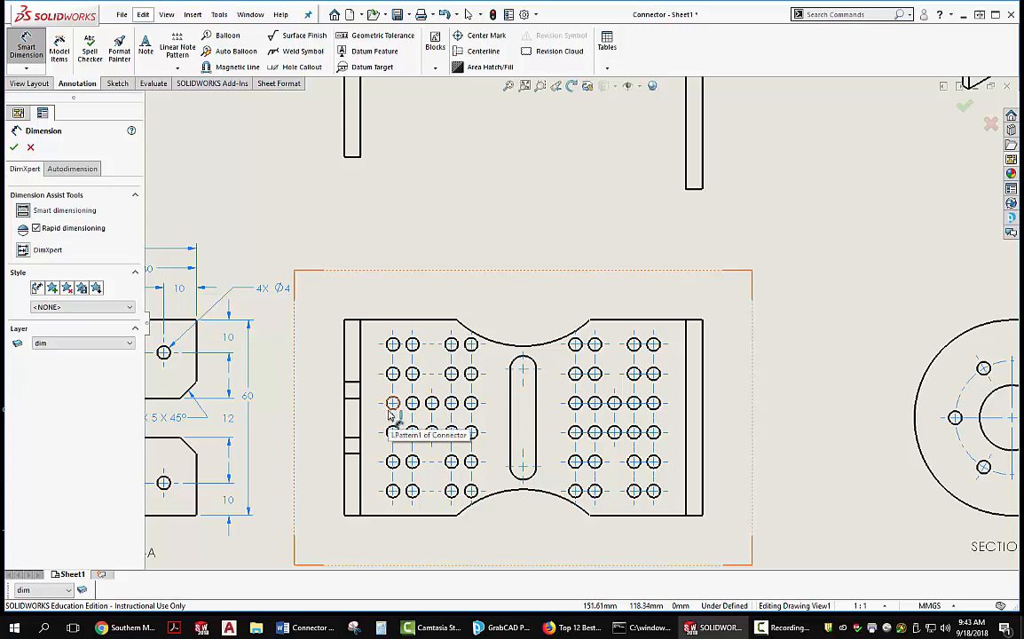
pyautogui.click(389, 412)
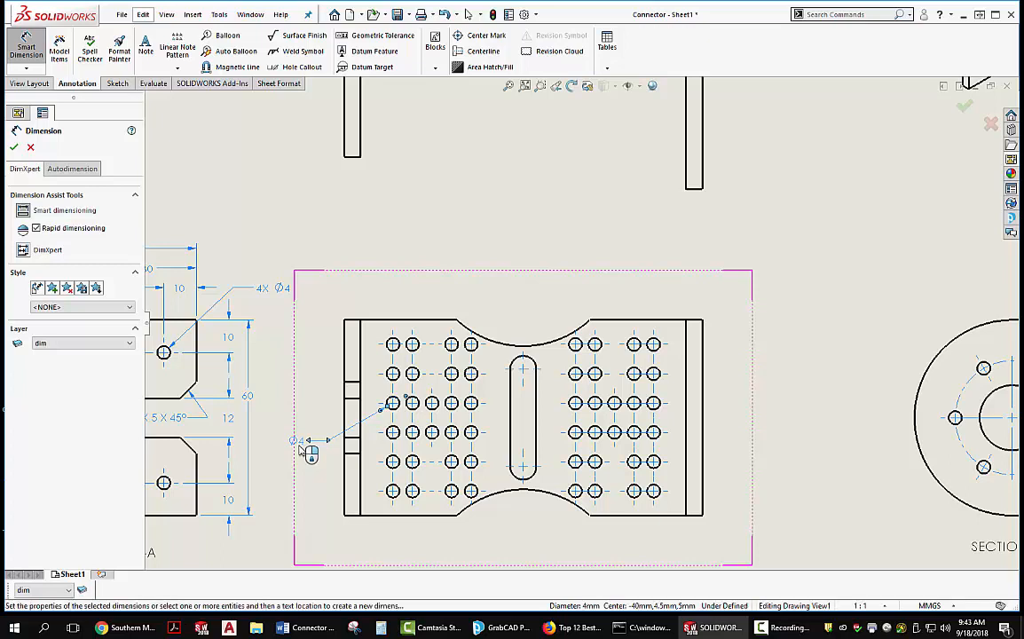
pyautogui.click(306, 449)
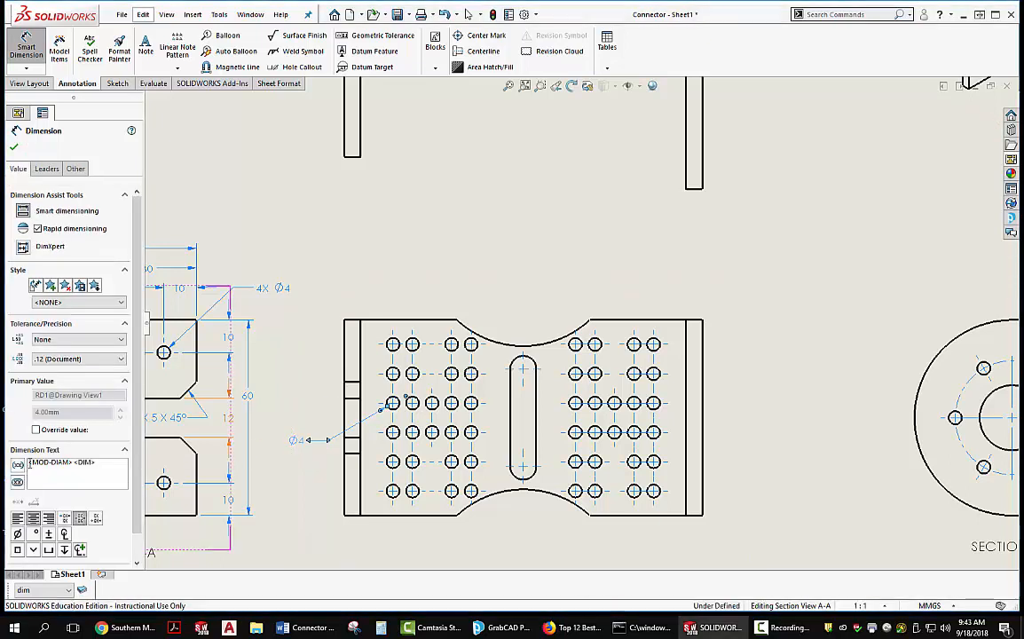
pyautogui.write('56')
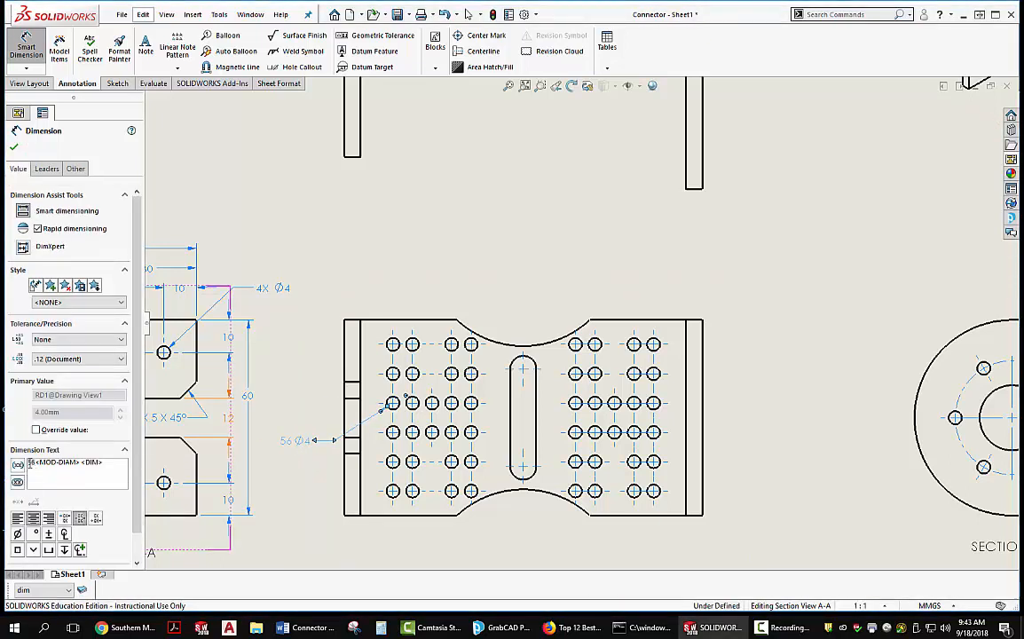
pyautogui.write('X')
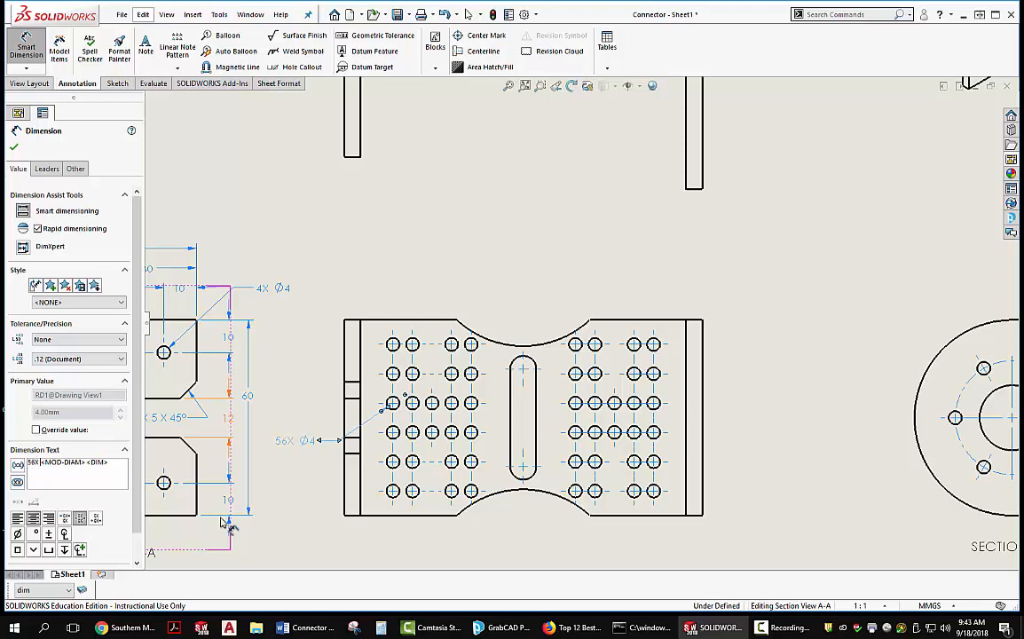
pyautogui.press('Escape')
# - Move Section B-B closer to the central view with the hole patterns
pyautogui.moveTo(574, 461); pyautogui.dragTo(638, 439, button='middle')
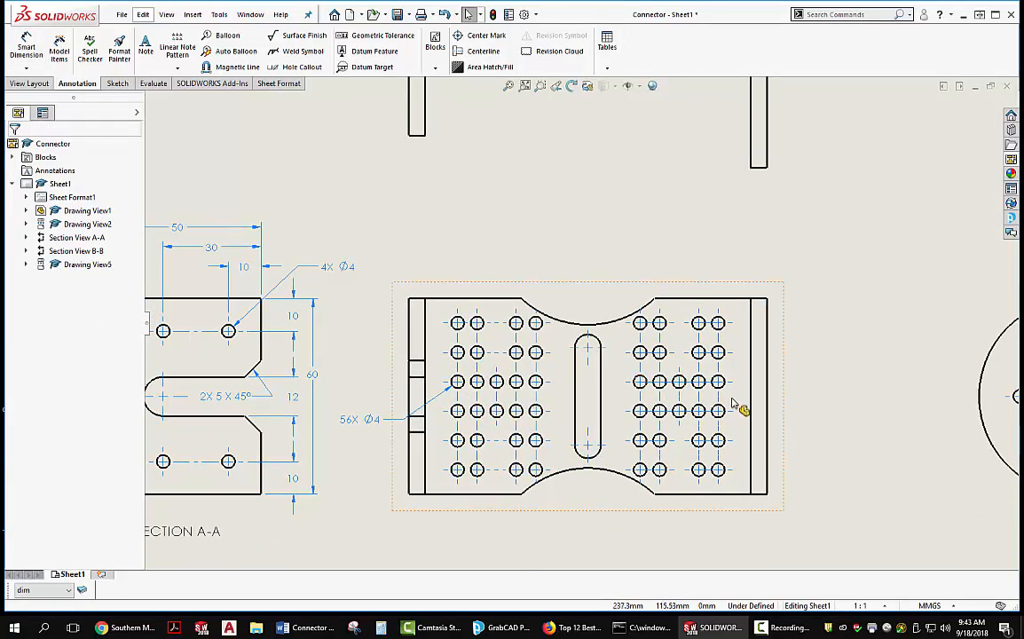
pyautogui.scroll(4, 763, 412)
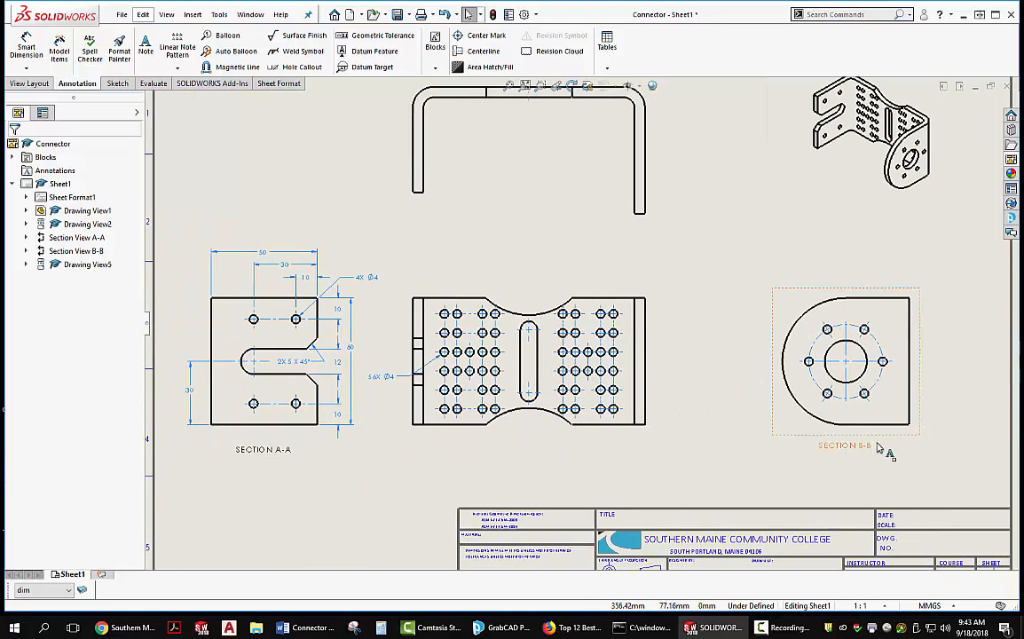
pyautogui.moveTo(877, 441); pyautogui.dragTo(802, 448)
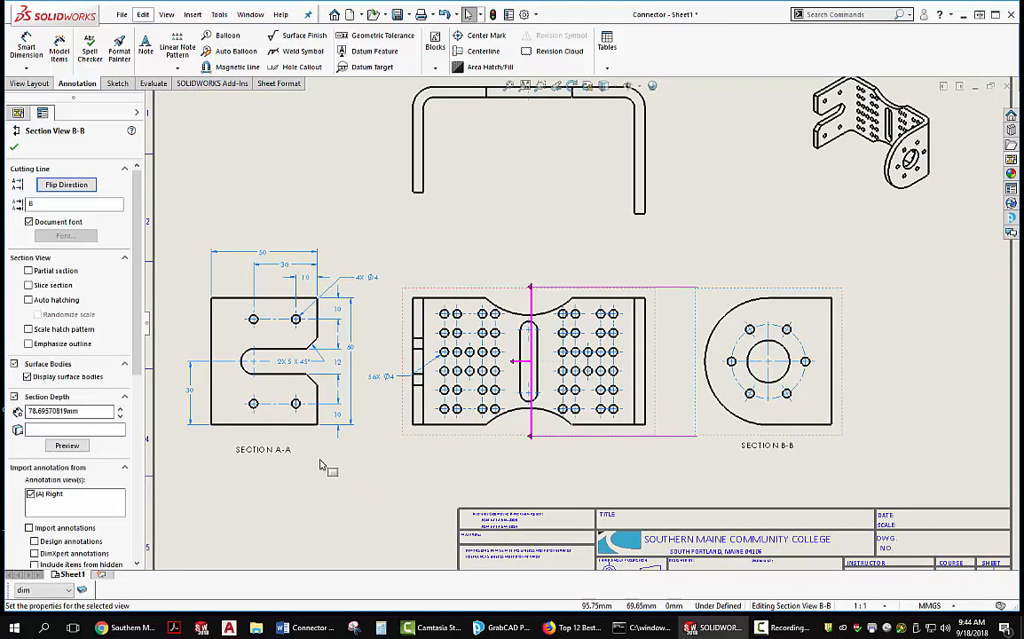
pyautogui.click(468, 444)
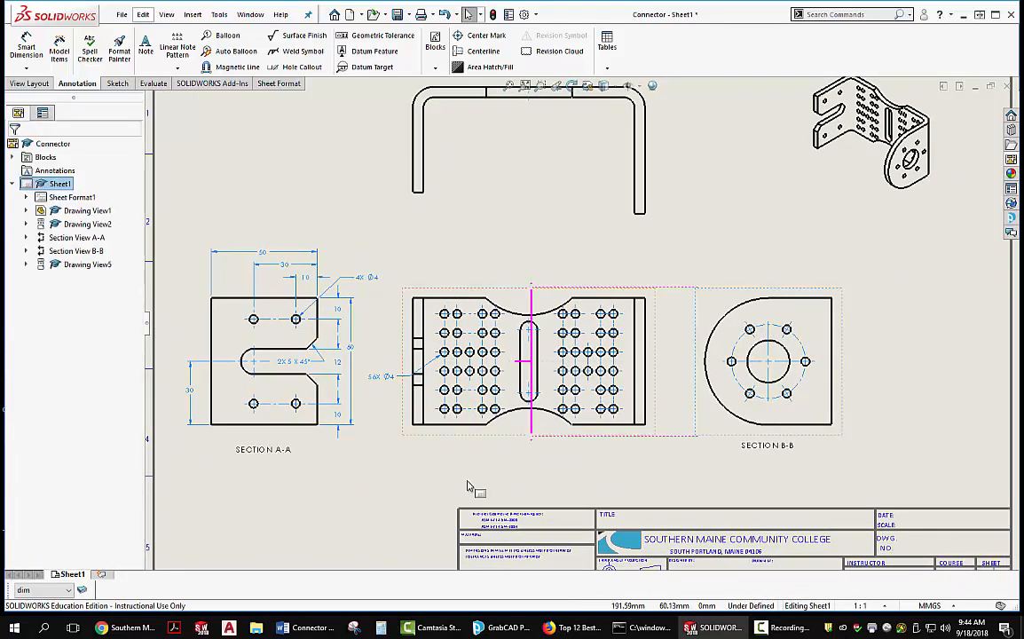
# - Hide the SECTION A-A and SECTION B-B labels below their views
pyautogui.click(267, 451)
pyautogui.rightClick(266, 453)
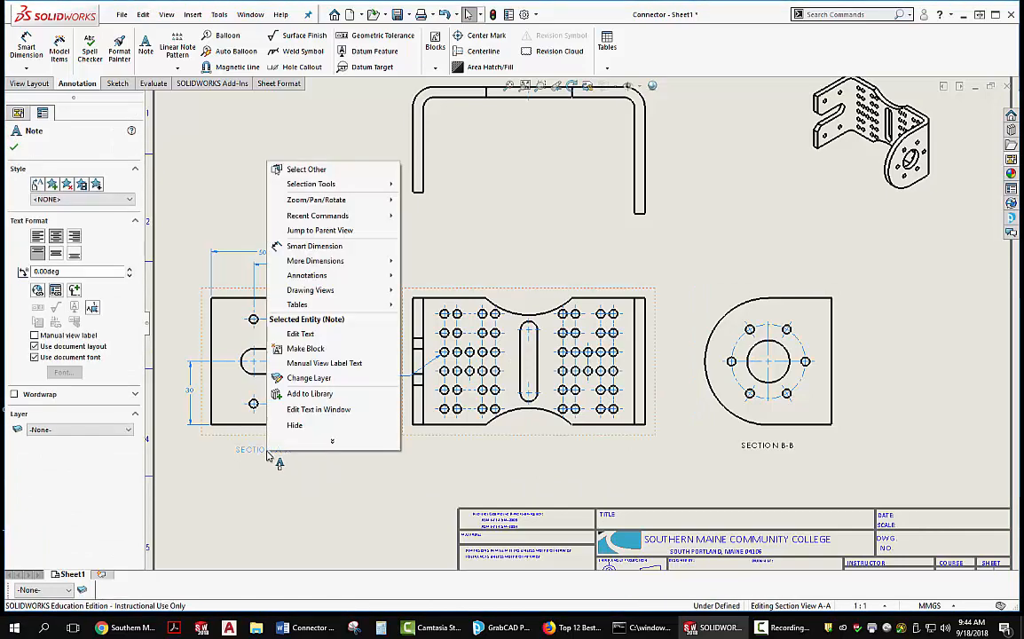
pyautogui.click(293, 401)
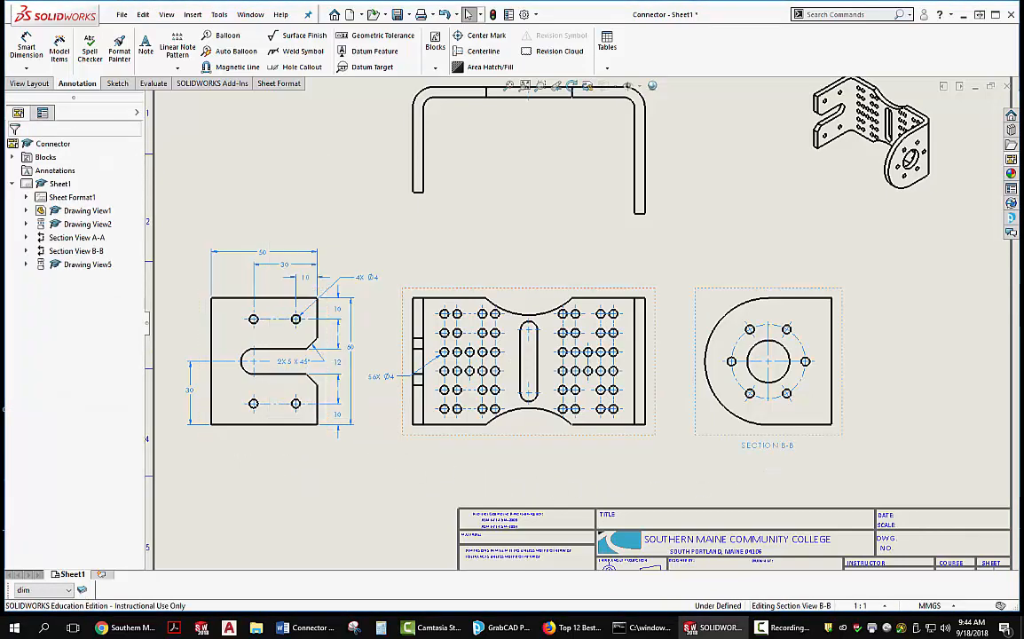
pyautogui.click(767, 444)
pyautogui.rightClick(765, 445)
pyautogui.click(785, 421)
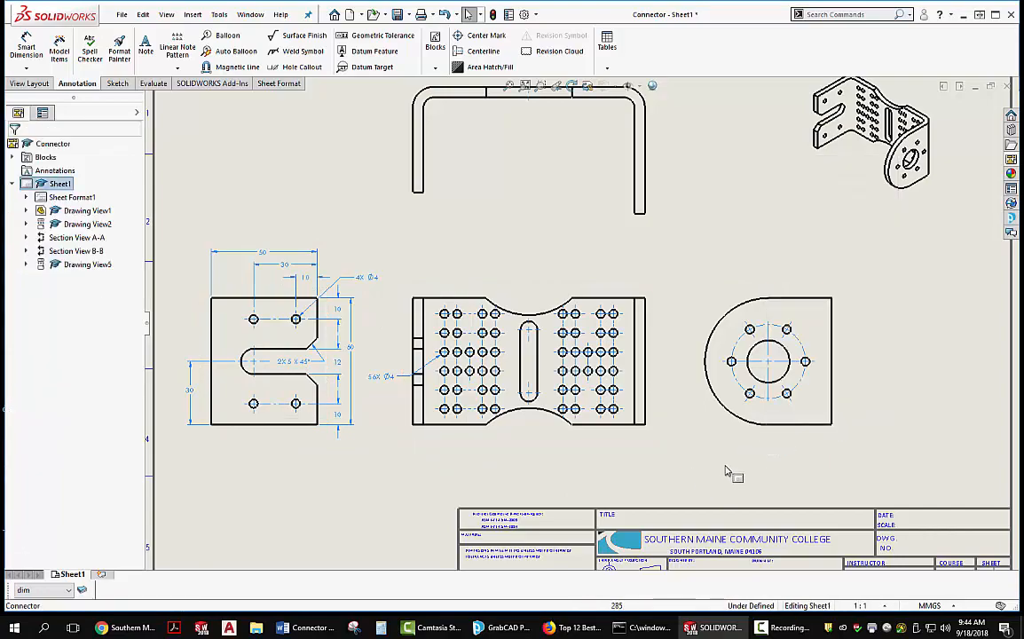
# - Add the note CONNECTOR PLATE with 6 mm text height in the title block's TITLE field
pyautogui.moveTo(727, 473)
pyautogui.mouseDown(button='middle')
pyautogui.moveTo(723, 521)
pyautogui.moveTo(640, 452)
pyautogui.moveTo(618, 486)
pyautogui.moveTo(548, 407)
pyautogui.mouseUp(button='middle')
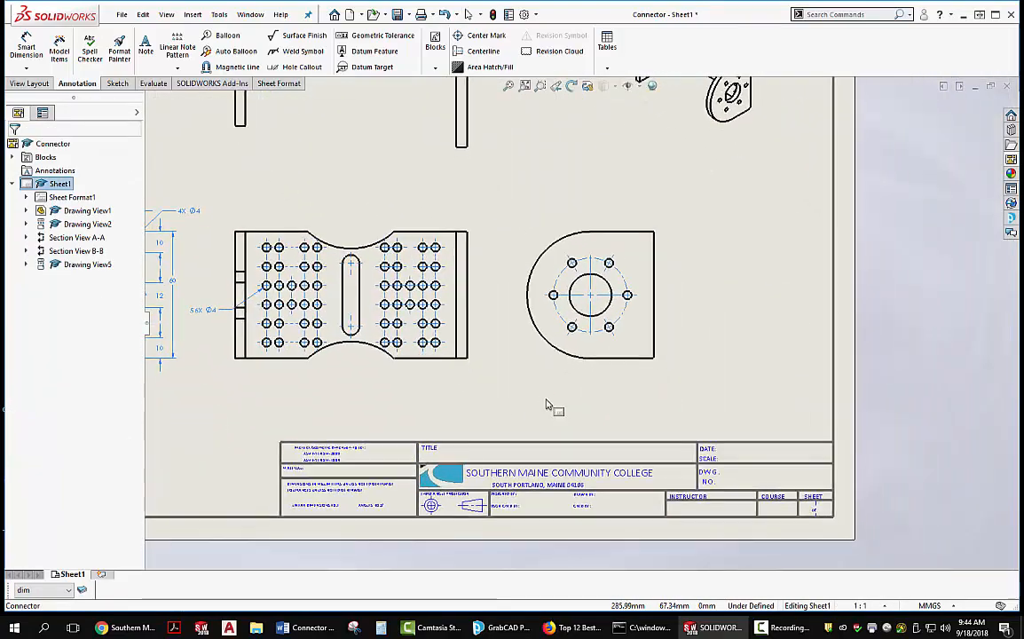
pyautogui.scroll(-2, 505, 441)
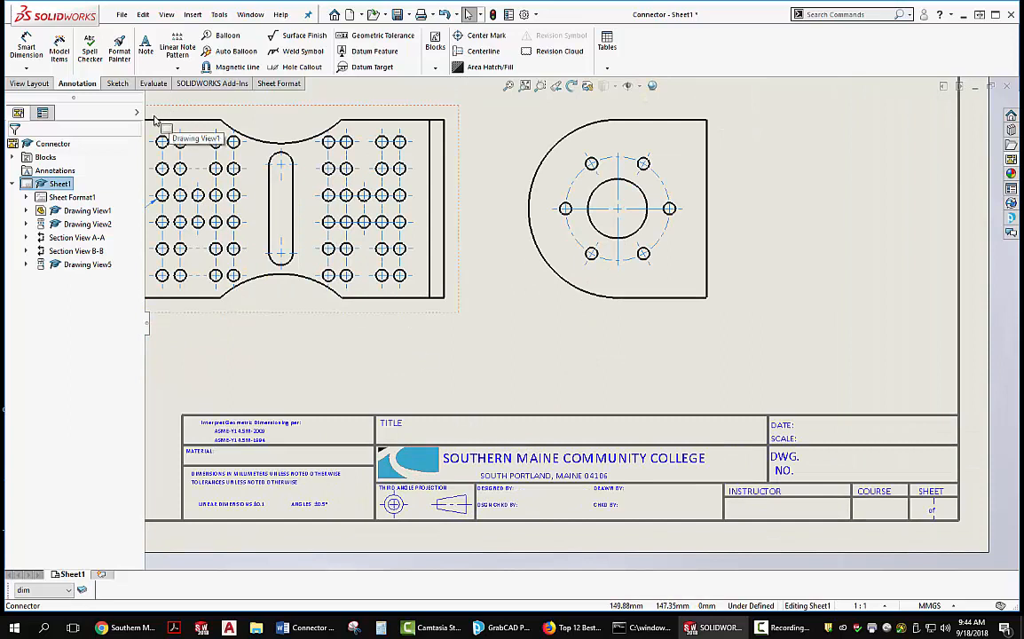
pyautogui.click(139, 42)
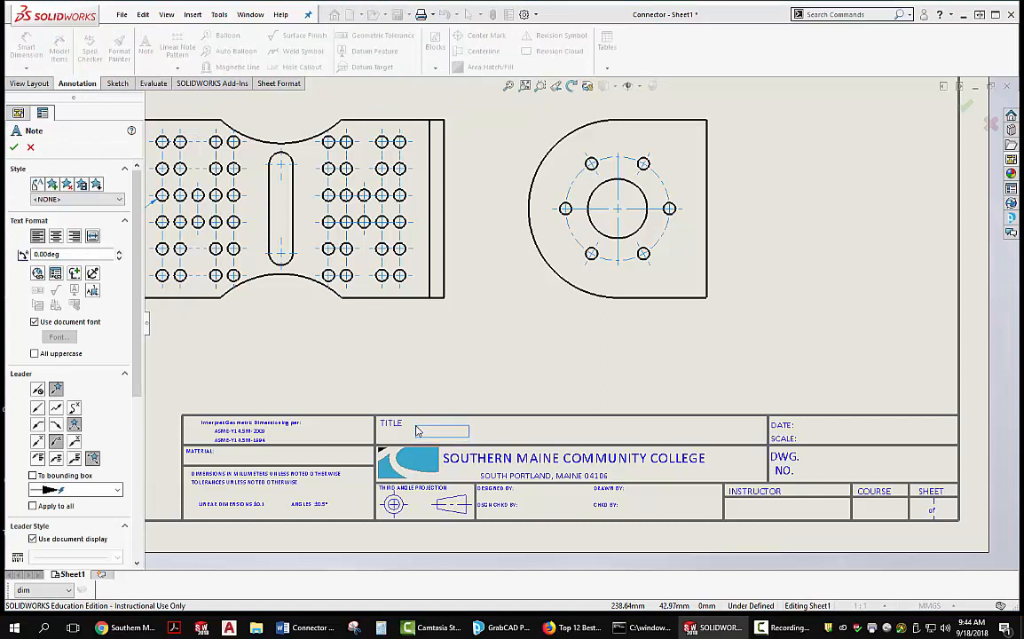
pyautogui.click(411, 426)
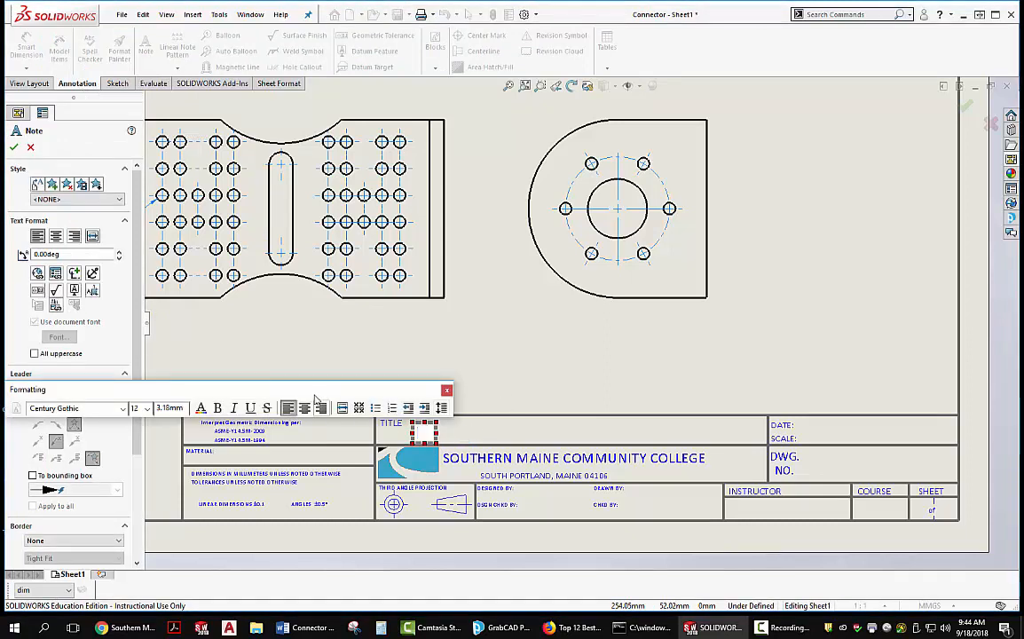
pyautogui.moveTo(293, 389); pyautogui.dragTo(805, 340)
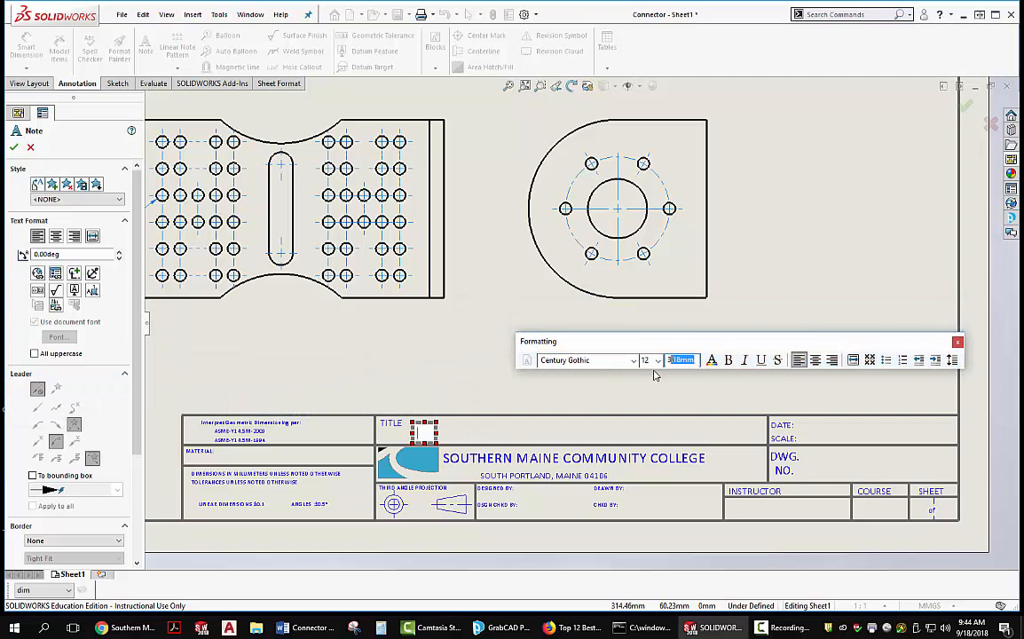
pyautogui.write('6')
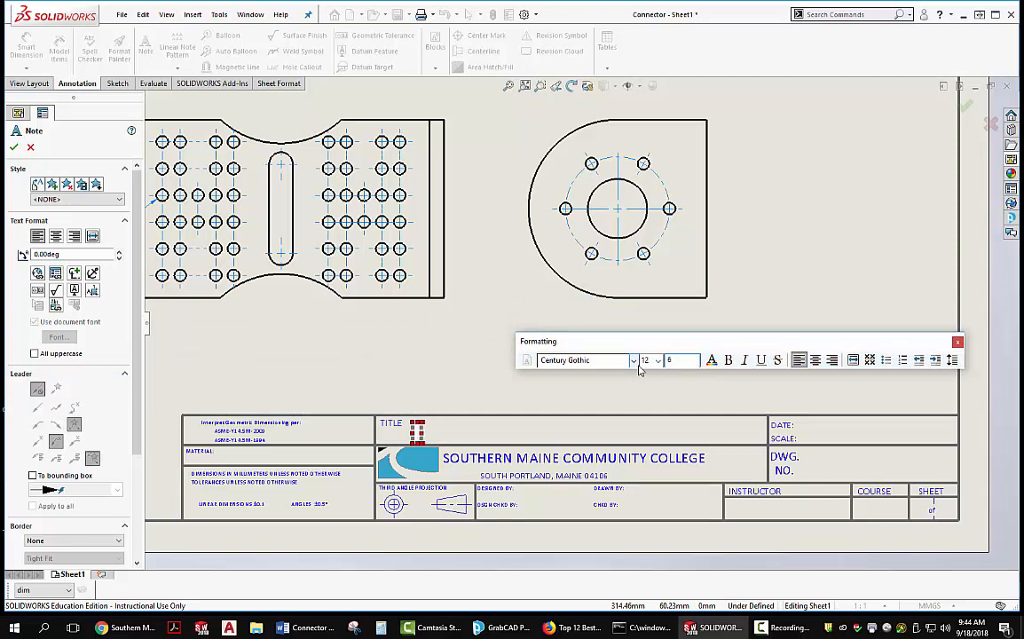
pyautogui.press('Return')
pyautogui.write('CONNECTOR')
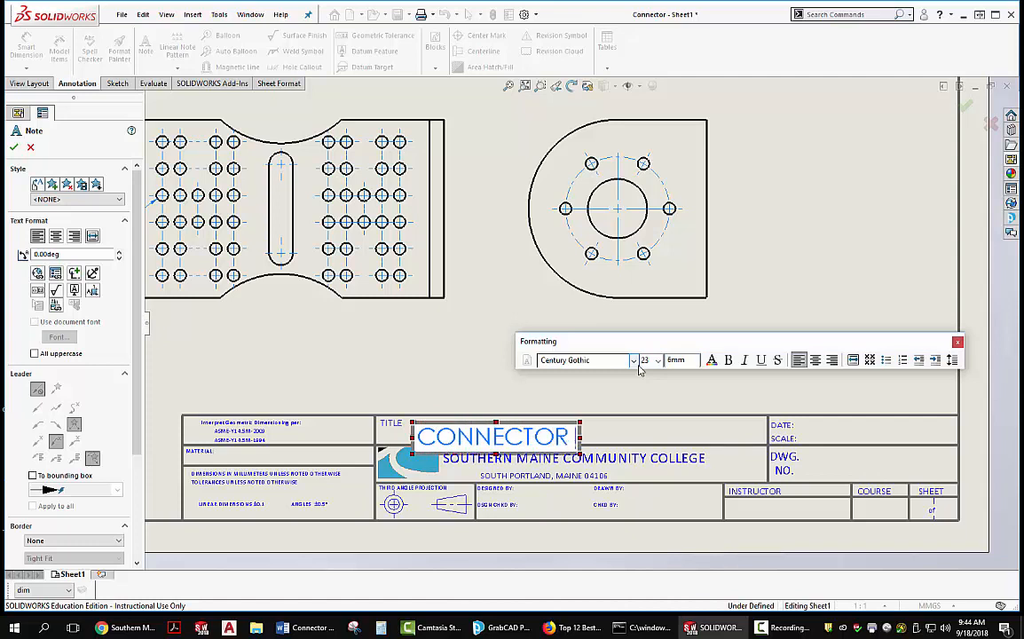
pyautogui.write(' PLATE')
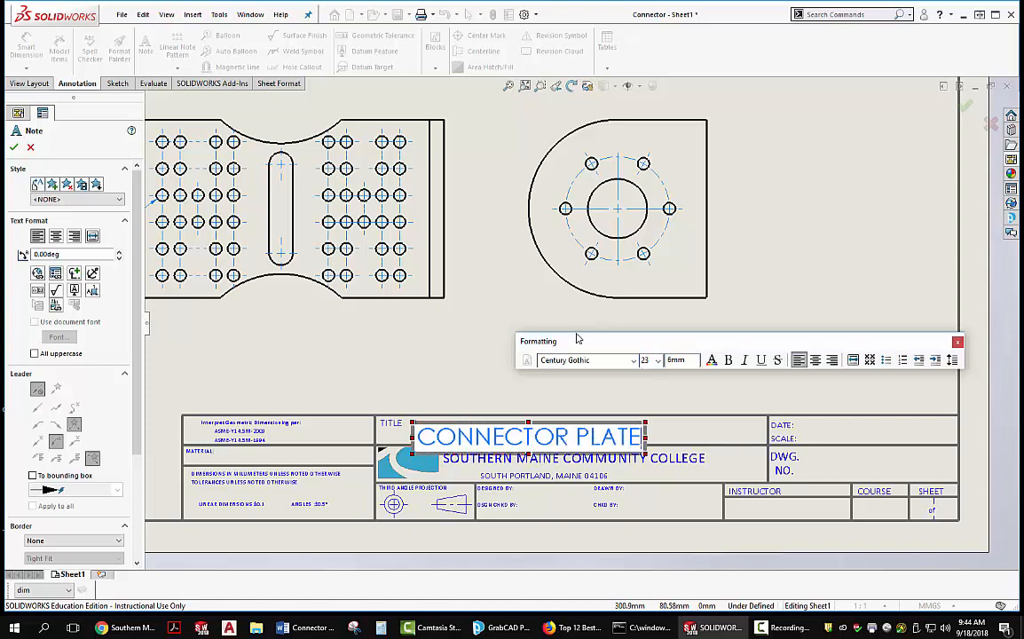
pyautogui.click(479, 371)
pyautogui.press('Escape')
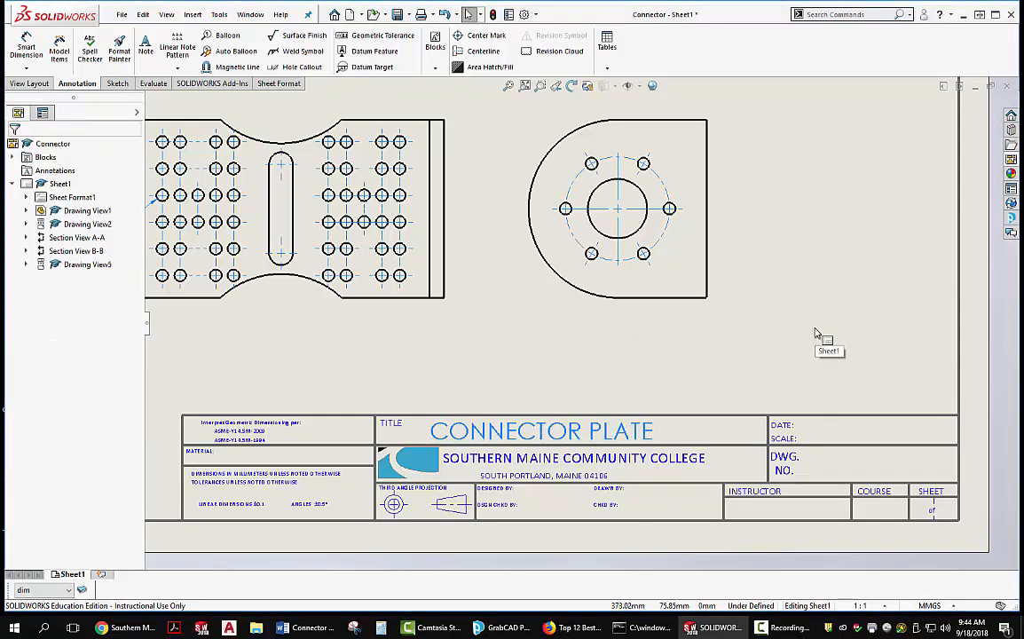
# - Add a two-line note with 2.5 mm text beside the DATE and SCALE labels, reading 9/18/2018 and 1:1
pyautogui.moveTo(817, 344); pyautogui.dragTo(695, 355, button='middle')
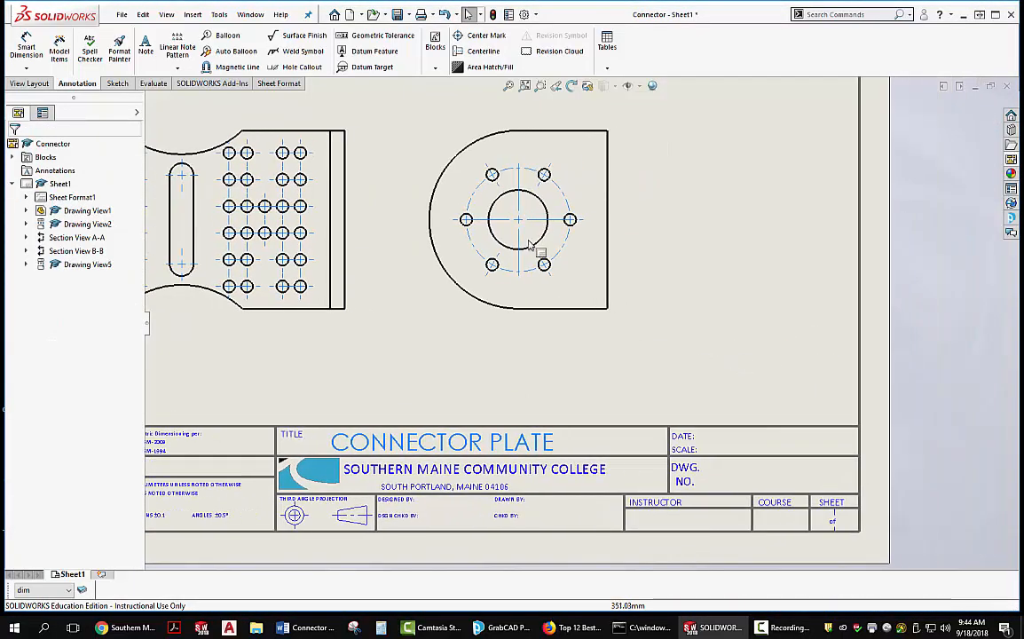
pyautogui.click(147, 50)
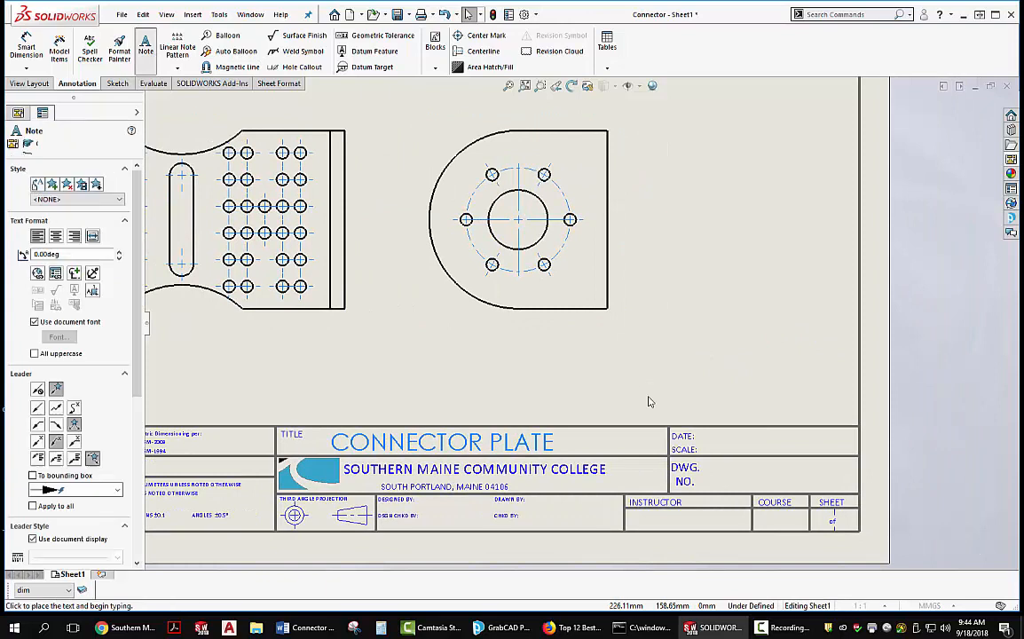
pyautogui.click(717, 437)
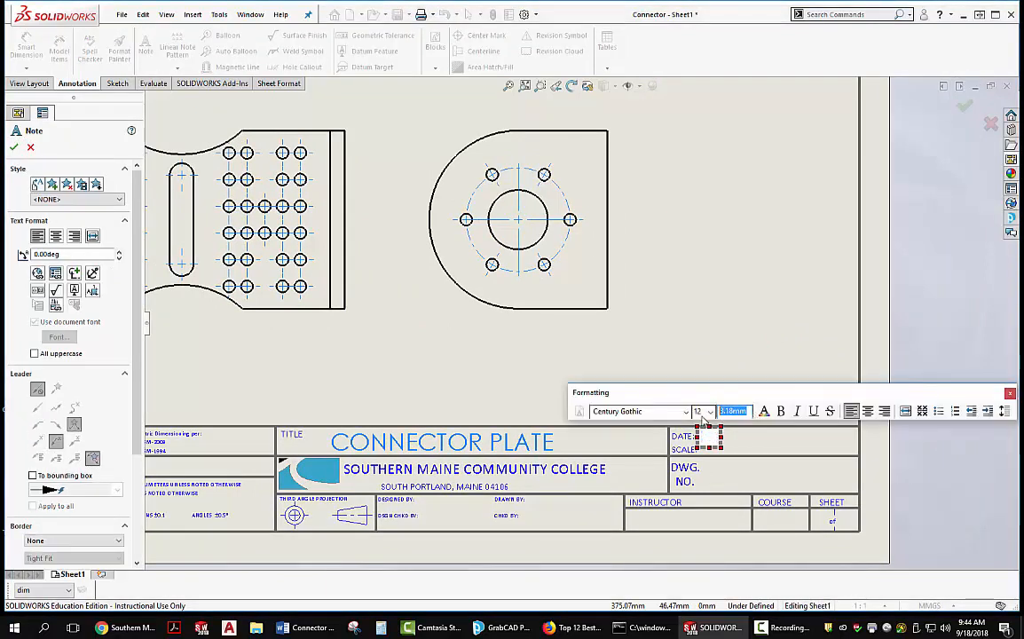
pyautogui.press('Return')
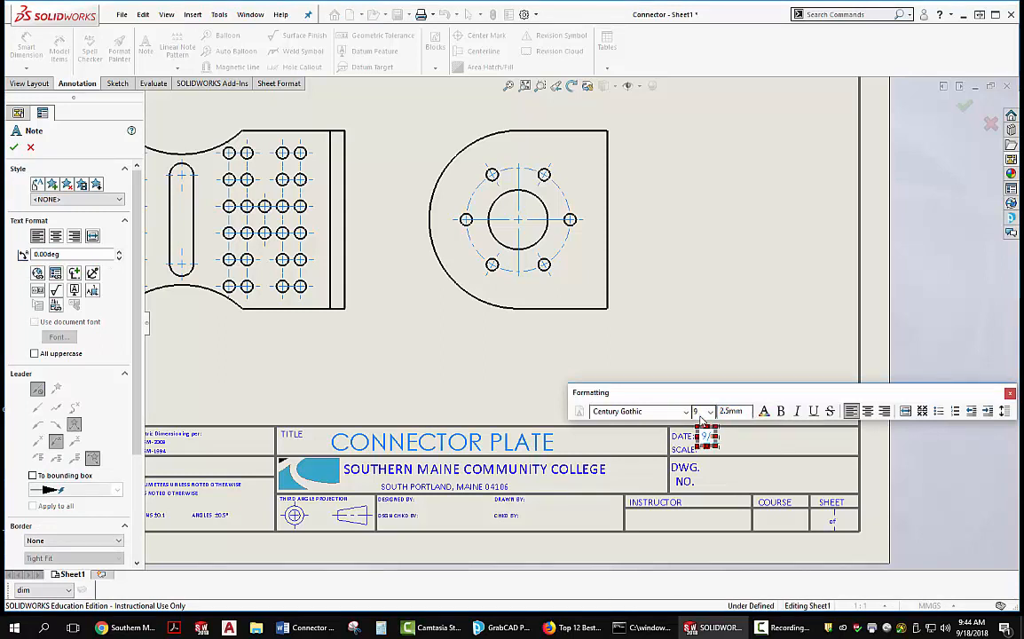
pyautogui.write('8/')
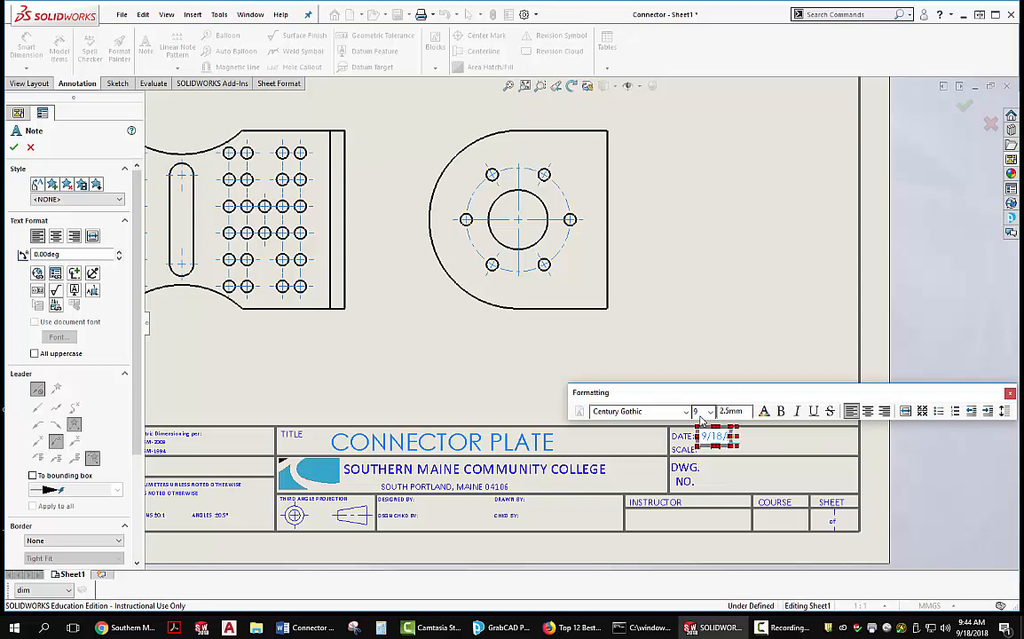
pyautogui.write('2018')
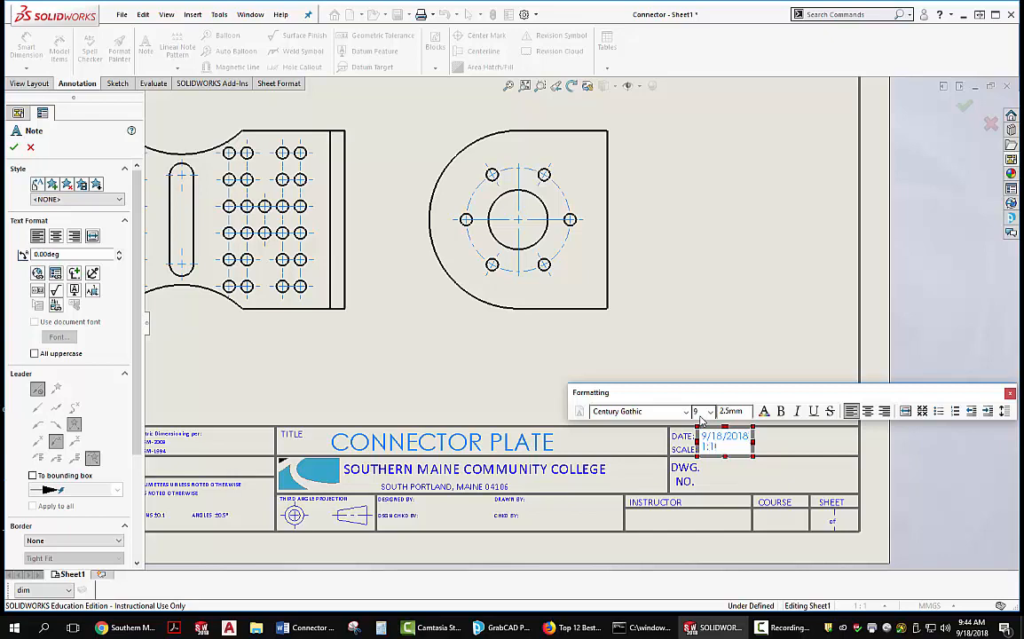
pyautogui.click(760, 272)
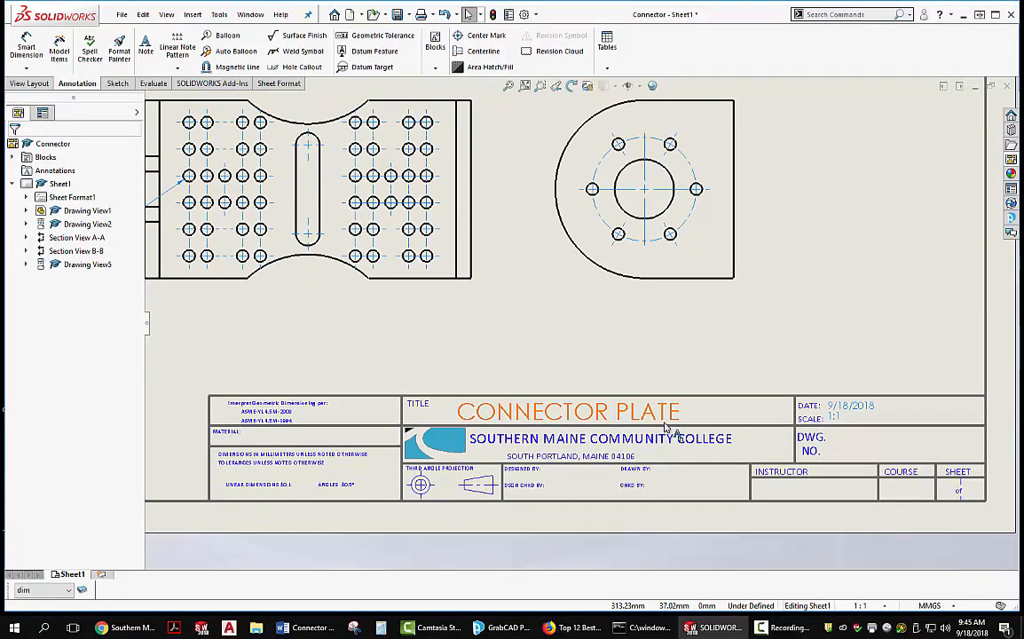
# - Make TBLOCK the current layer and assign the CONNECTOR PLATE title note to it
pyautogui.click(667, 415)
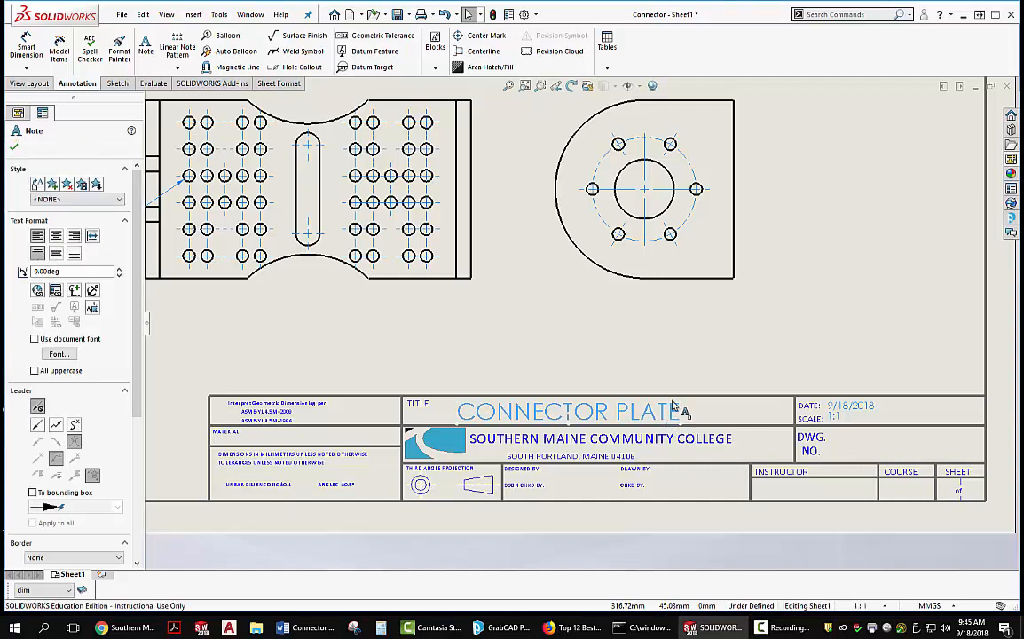
pyautogui.press('Escape')
pyautogui.click(69, 591)
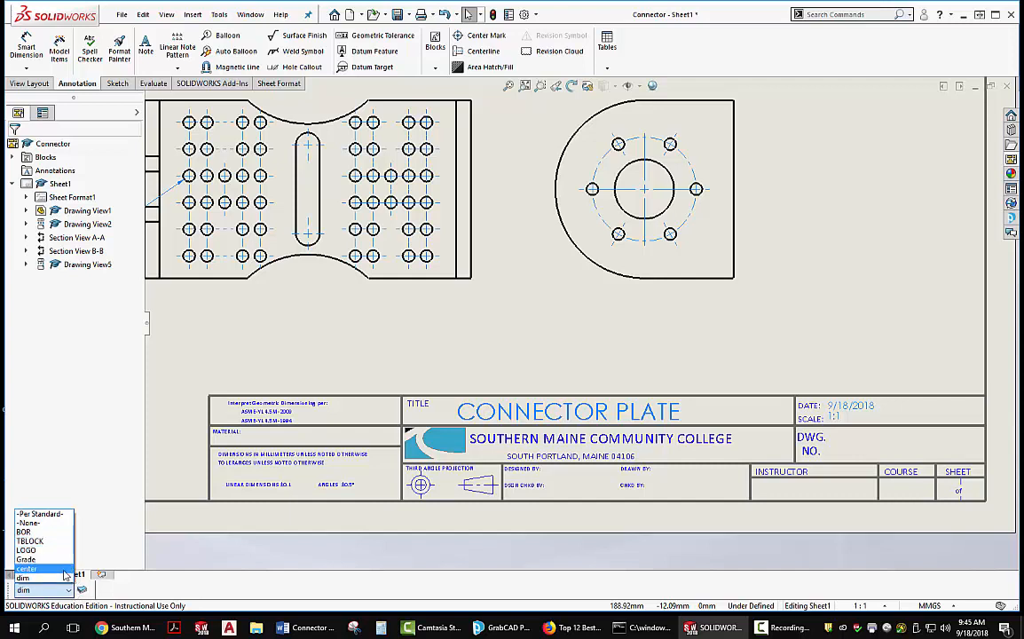
pyautogui.click(43, 542)
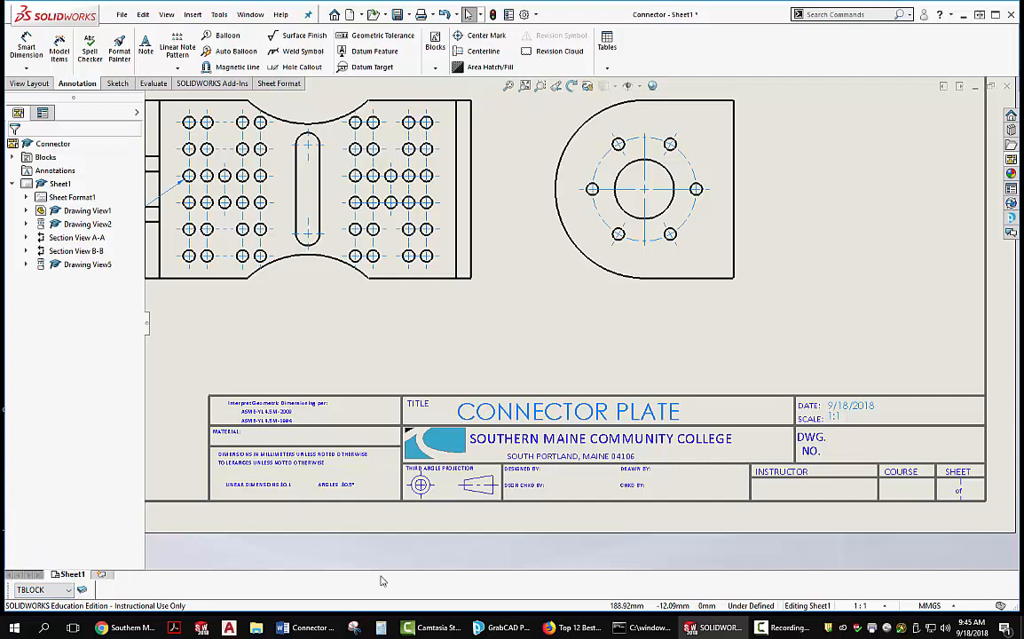
pyautogui.click(533, 415)
pyautogui.click(68, 590)
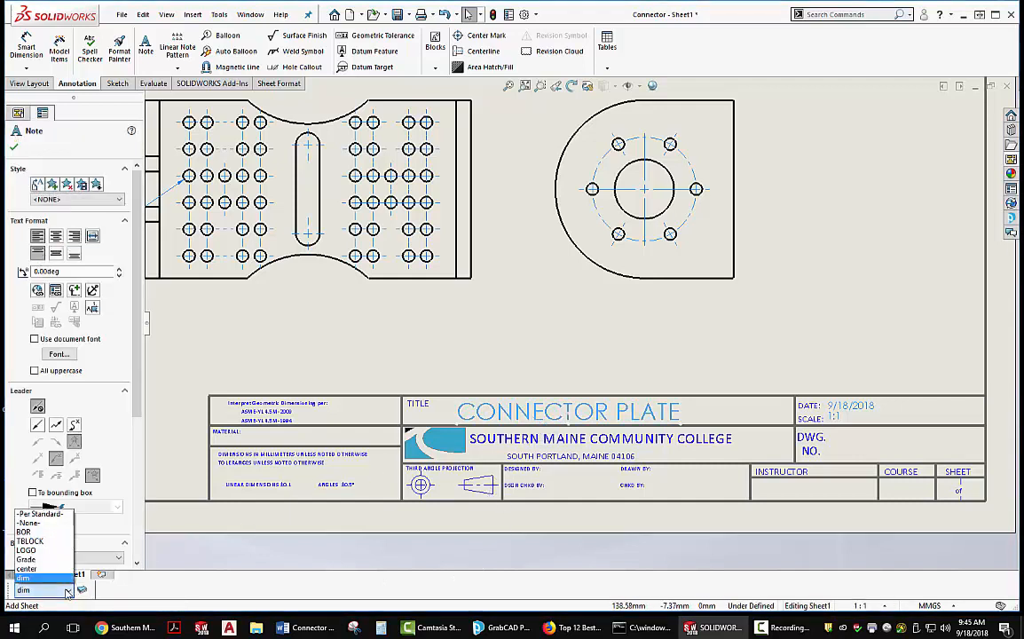
pyautogui.click(30, 540)
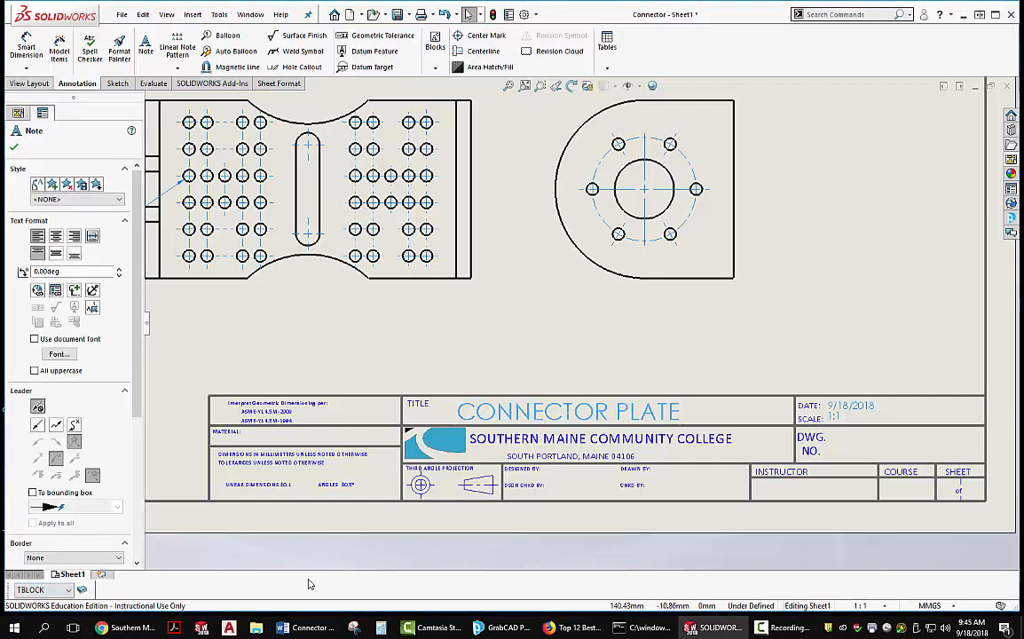
pyautogui.click(387, 556)
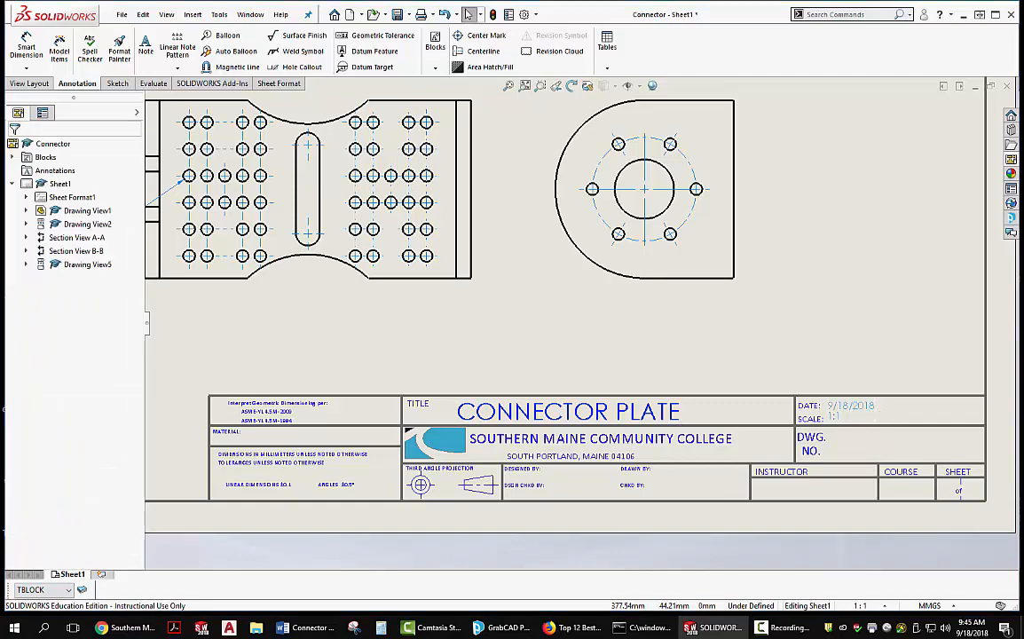
# - Assign the date and scale note in the title block to the TBLOCK layer
pyautogui.click(832, 418)
pyautogui.press('Escape')
pyautogui.click(837, 418)
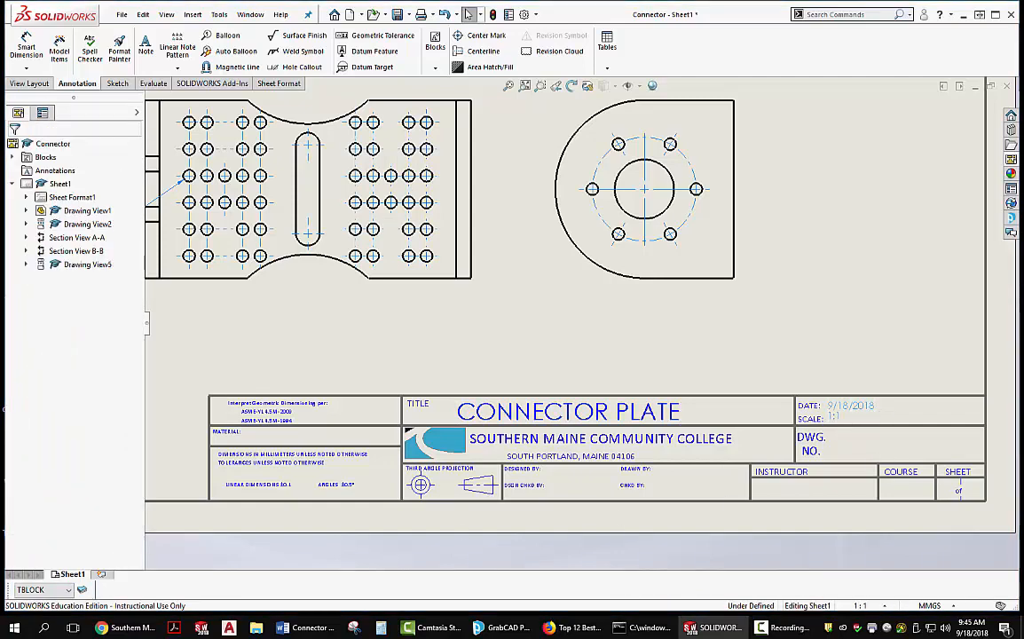
pyautogui.click(31, 589)
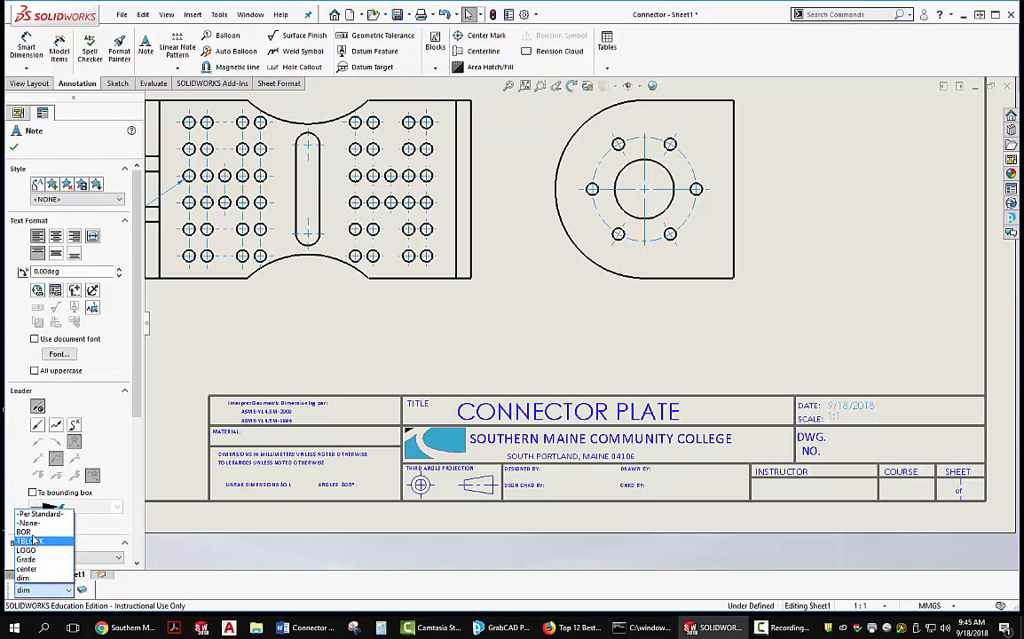
pyautogui.click(32, 542)
pyautogui.press('Escape')
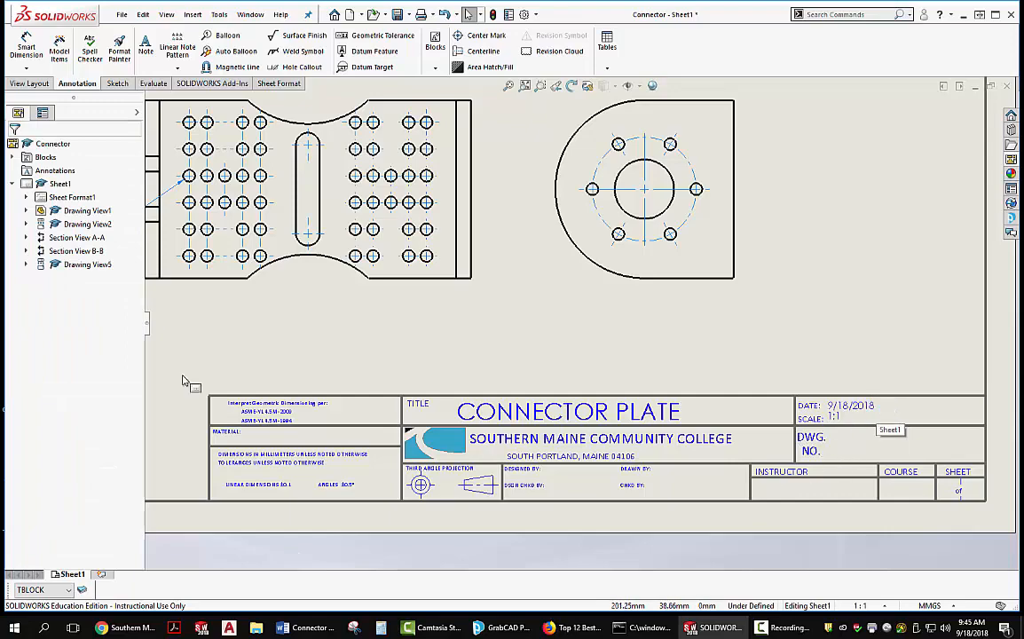
# - Strike out ASME-Y14.5M-1994 in the title block with a horizontal sketch line about 23 mm long
pyautogui.moveTo(637, 379); pyautogui.dragTo(872, 411, button='middle')
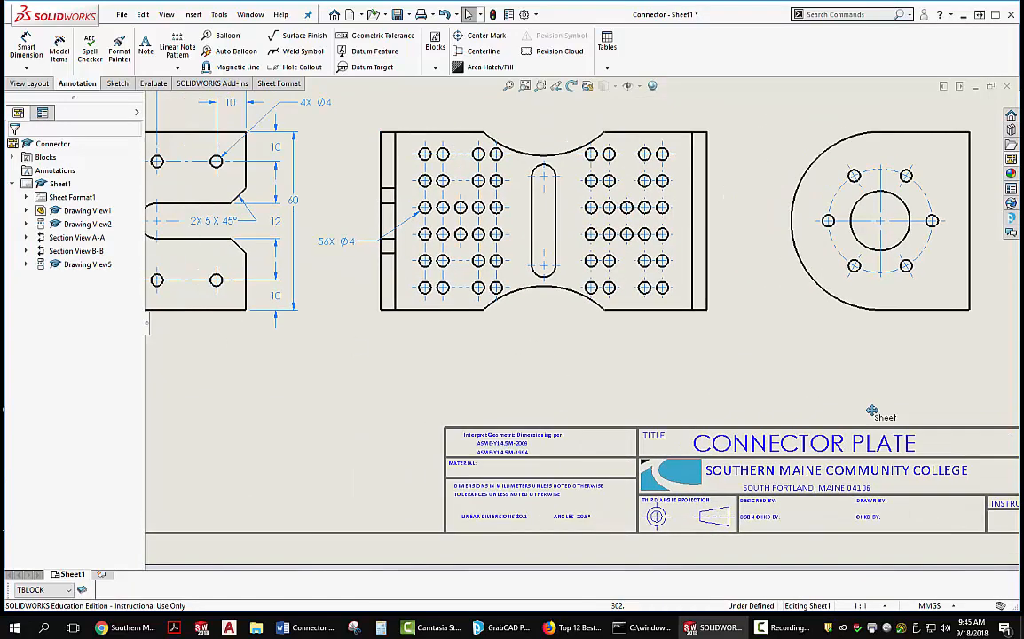
pyautogui.scroll(-6, 528, 434)
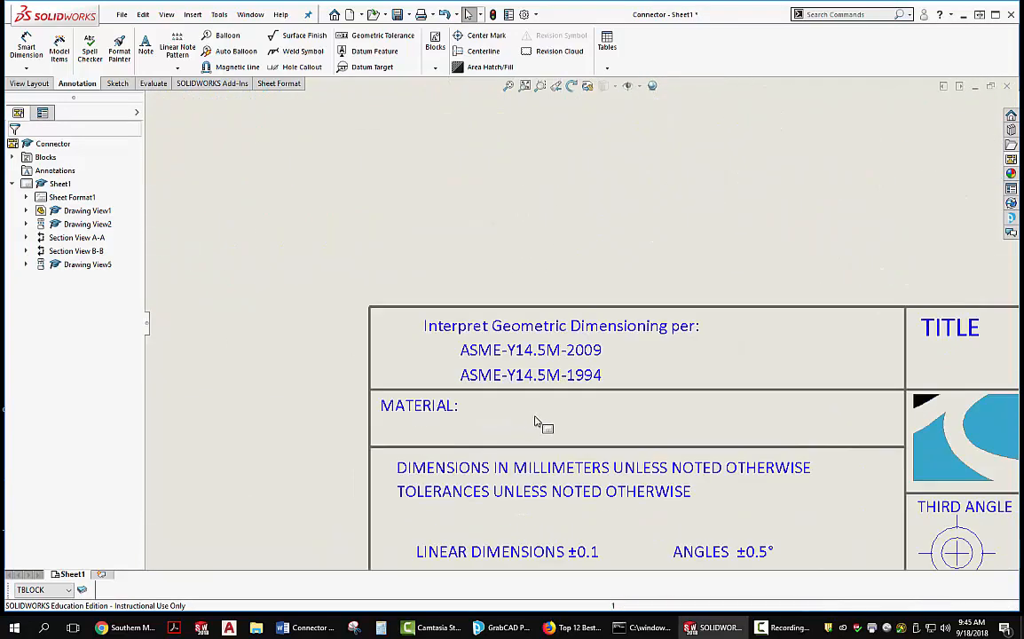
pyautogui.moveTo(527, 415); pyautogui.dragTo(529, 388, button='middle')
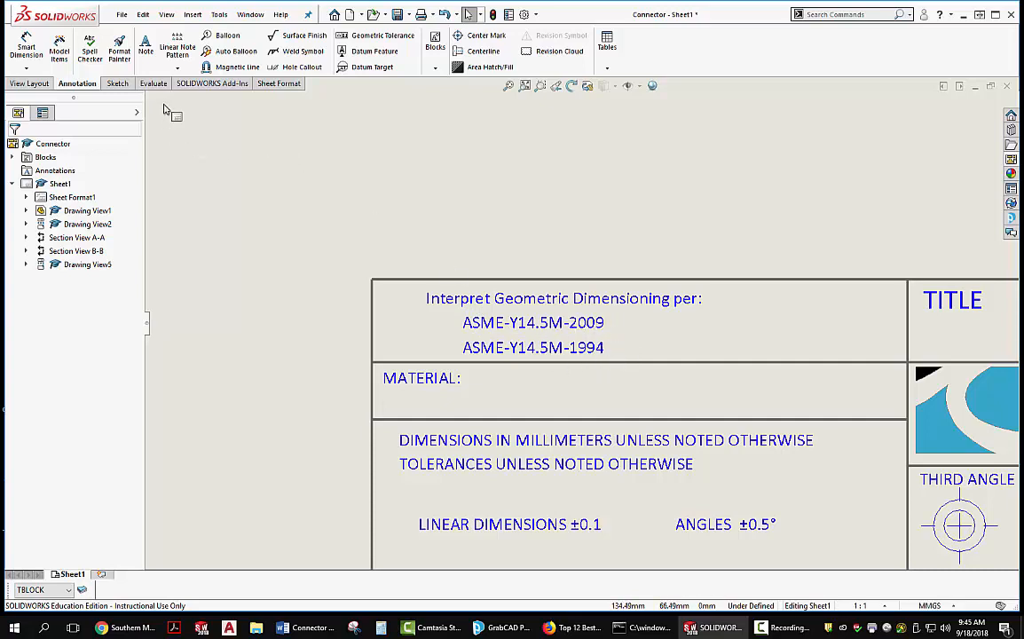
pyautogui.click(114, 83)
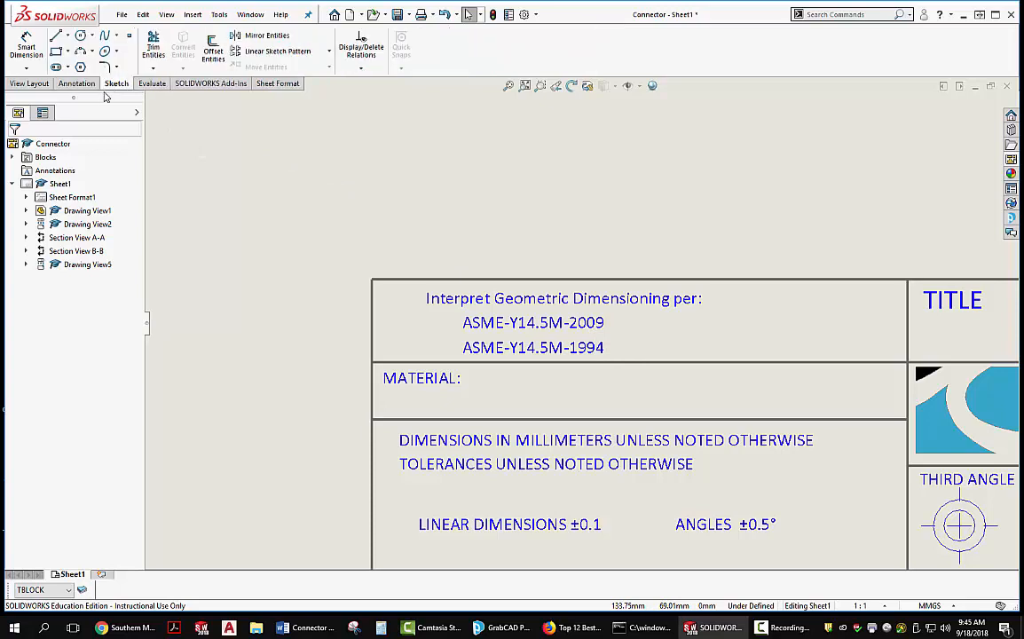
pyautogui.click(57, 37)
pyautogui.click(444, 347)
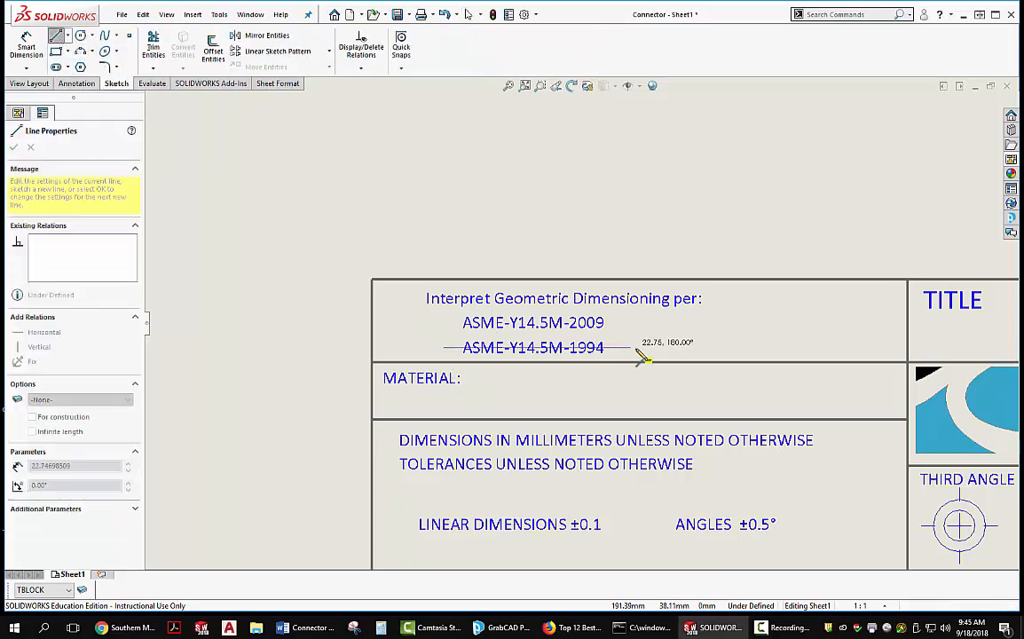
pyautogui.click(631, 347)
pyautogui.press('Escape')
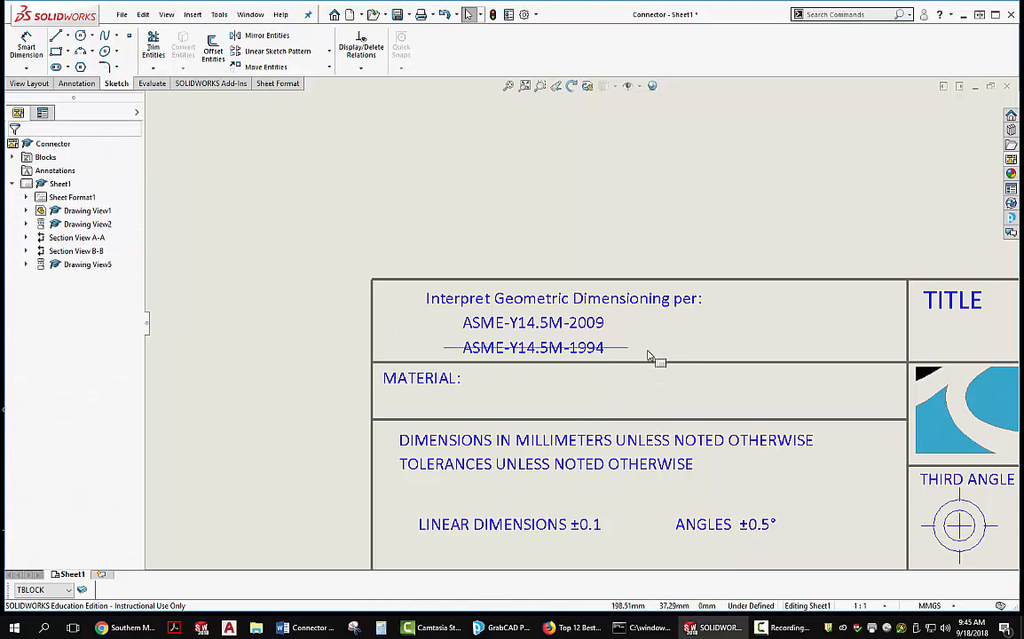
# - Examine the title block entries and the overall layout of the drawing sheet
pyautogui.scroll(5, 647, 349)
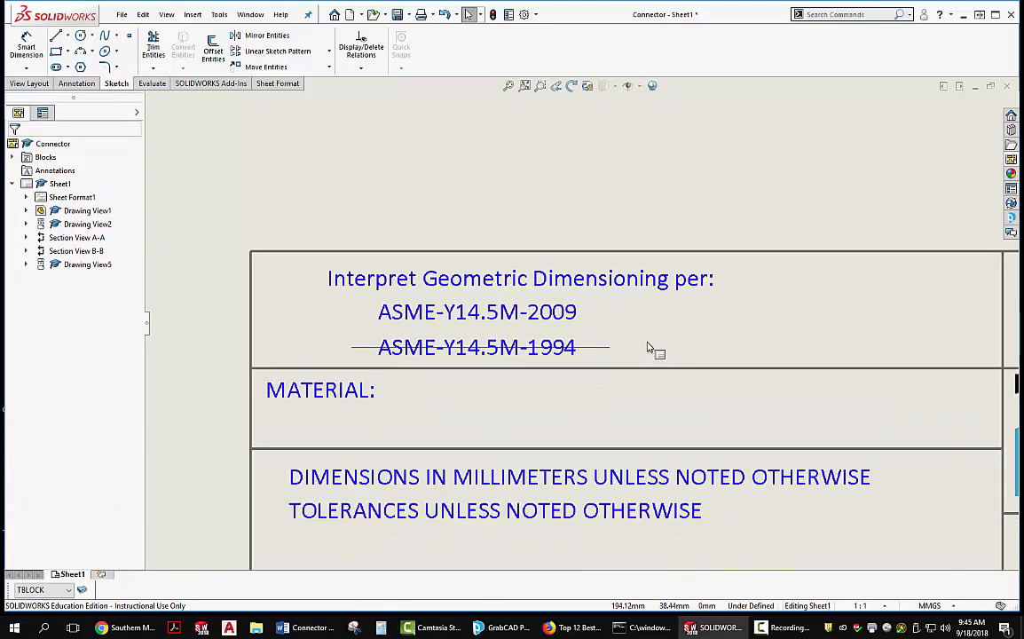
pyautogui.moveTo(575, 375); pyautogui.dragTo(457, 421, button='middle')
pyautogui.scroll(-1, 621, 347)
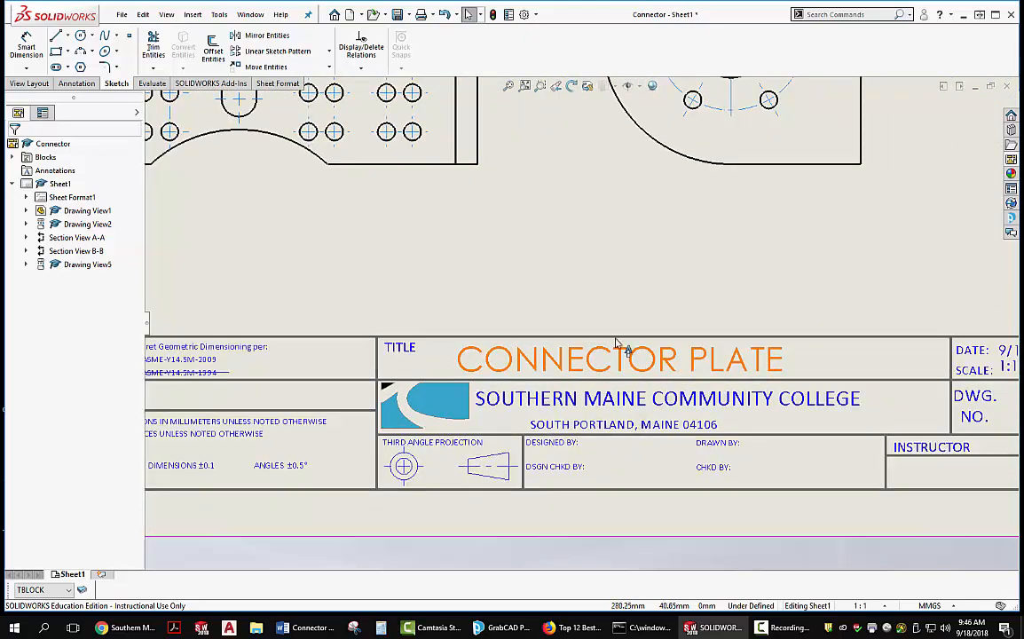
pyautogui.scroll(4, 619, 319)
pyautogui.moveTo(634, 307); pyautogui.dragTo(758, 526, button='middle')
pyautogui.scroll(-1, 747, 517)
pyautogui.scroll(5, 738, 503)
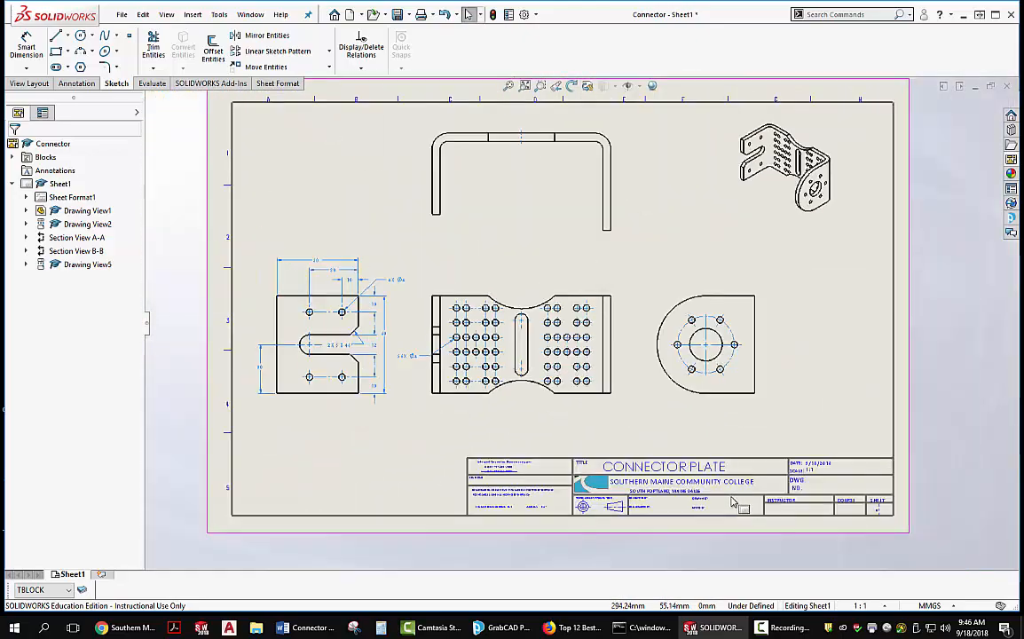
pyautogui.moveTo(648, 321); pyautogui.dragTo(657, 343, button='middle')
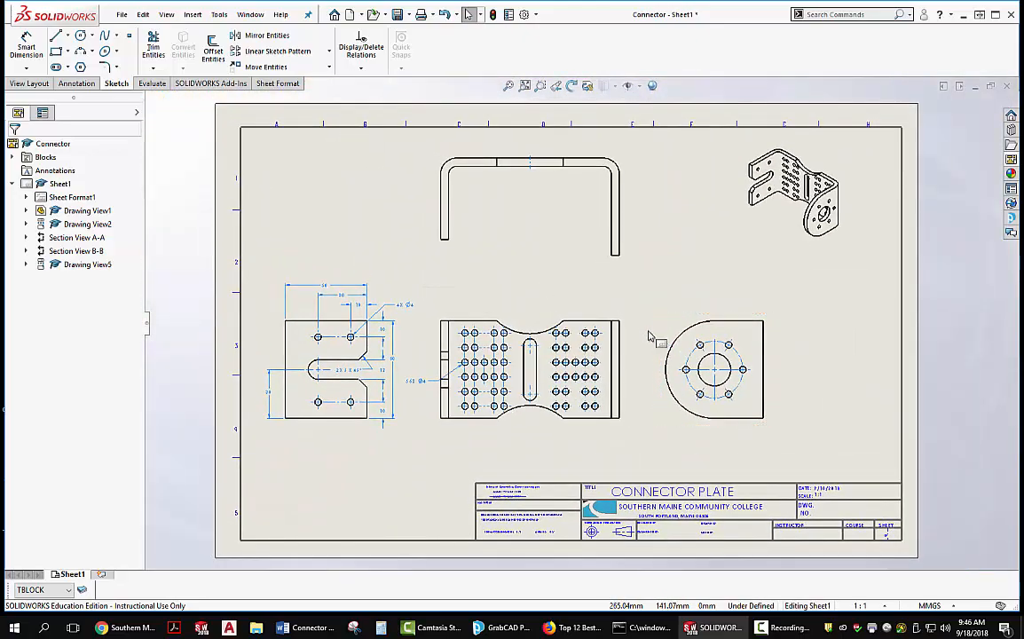